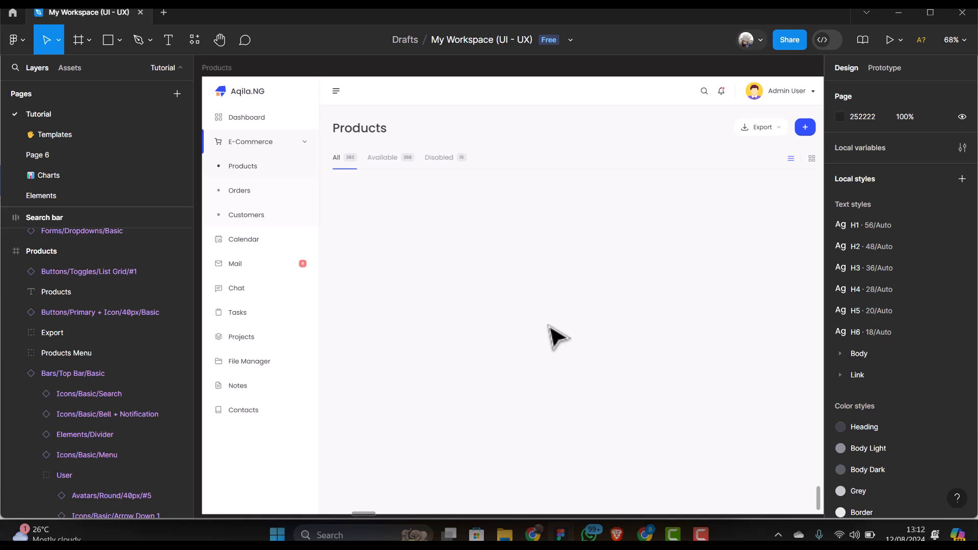
Pan the canvas to bring the spare Search bar and Pagination components into view
click(223, 44)
drag(629, 225, 590, 230)
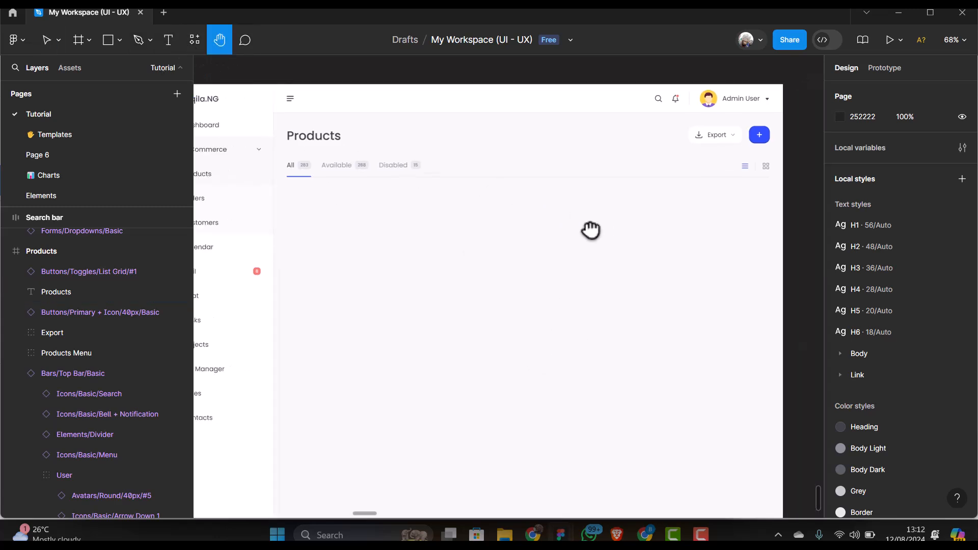
drag(434, 262, 475, 268)
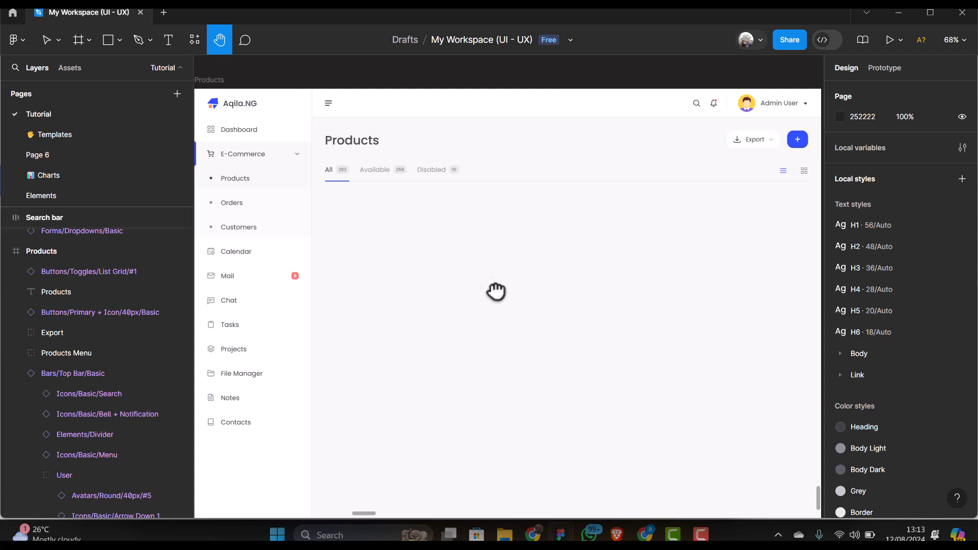
drag(476, 295, 459, 275)
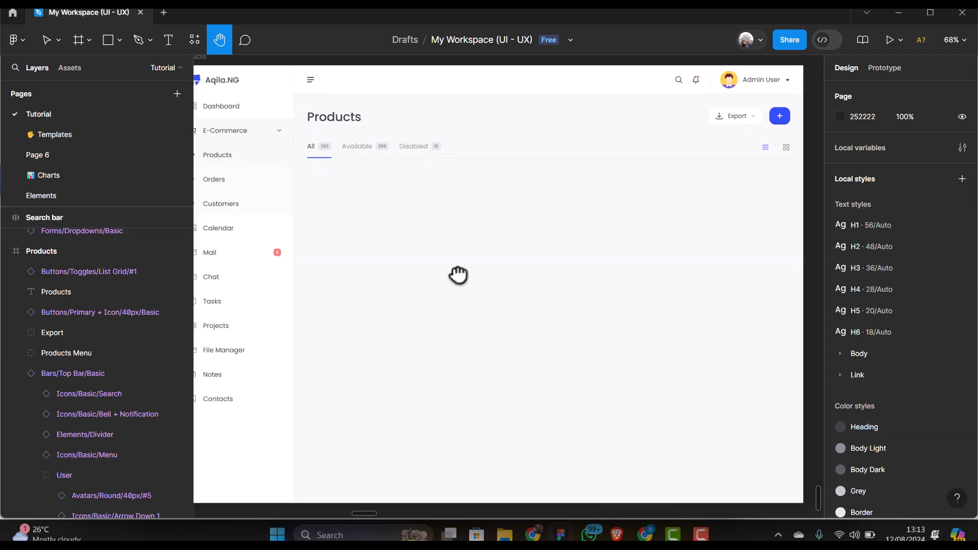
scroll(458, 275, up, 1)
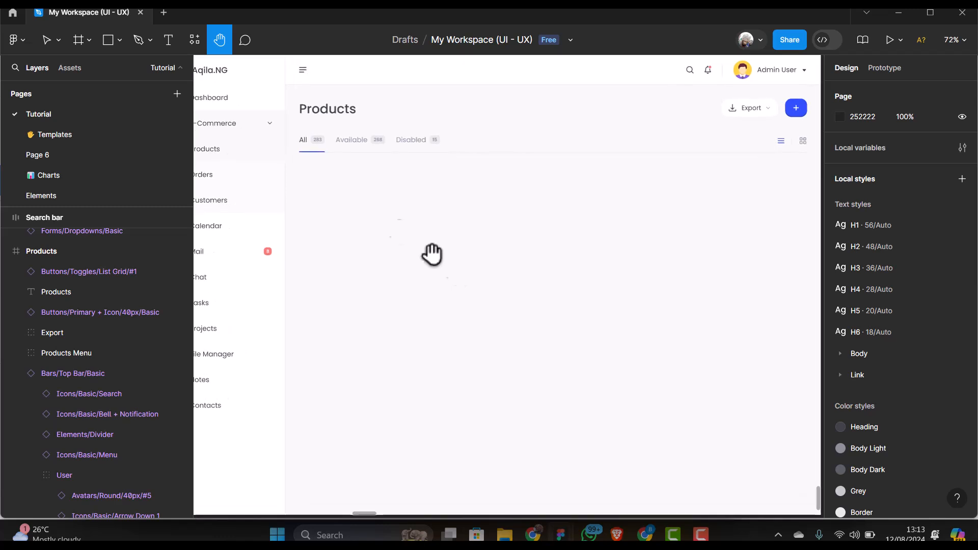
click(77, 39)
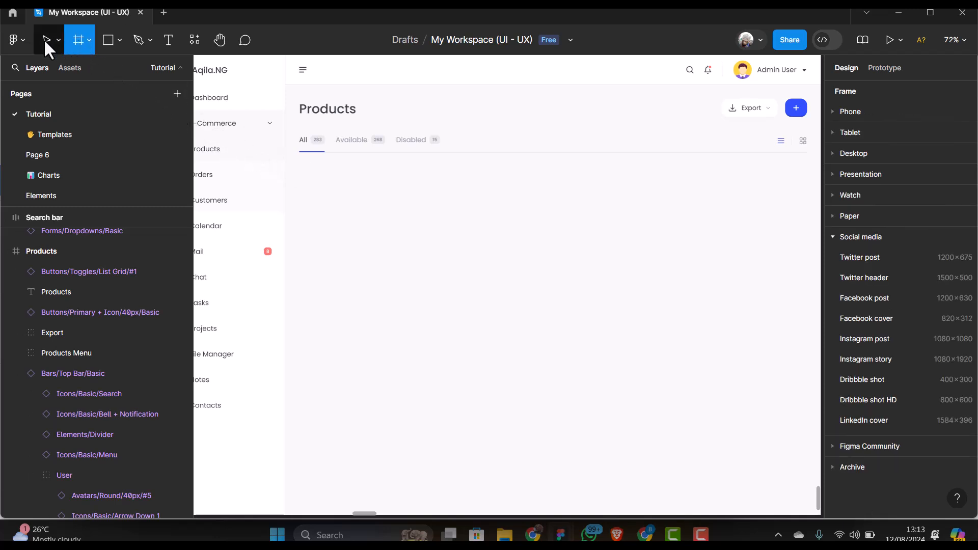
scroll(338, 248, up, 2)
click(222, 38)
drag(643, 246, 370, 237)
scroll(549, 267, down, 5)
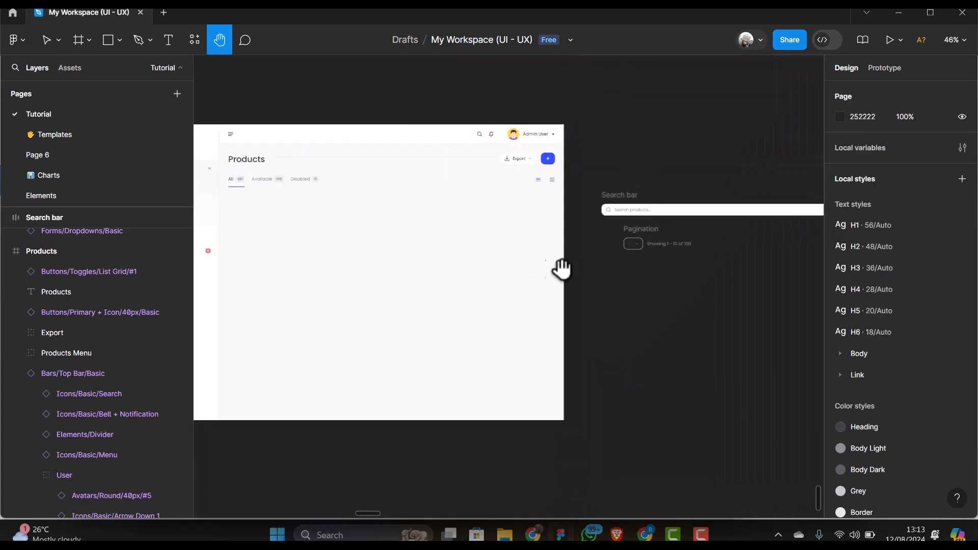
scroll(624, 212, down, 2)
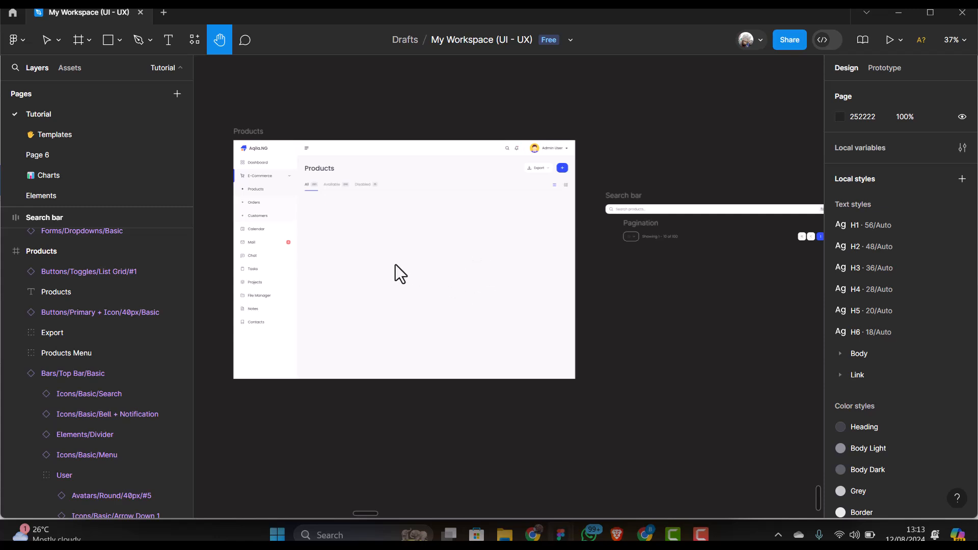
scroll(396, 264, up, 1)
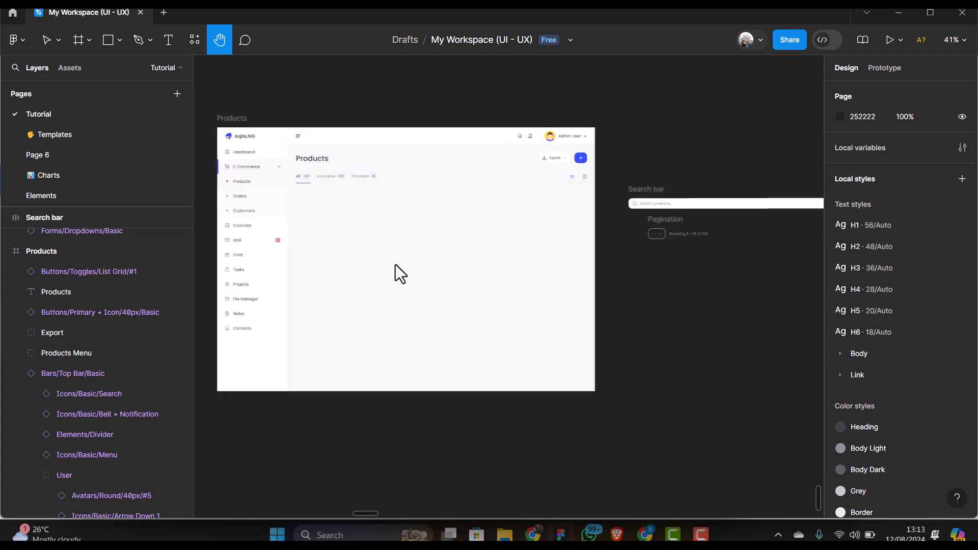
Move the Search bar and Pagination components into the Products page
click(50, 41)
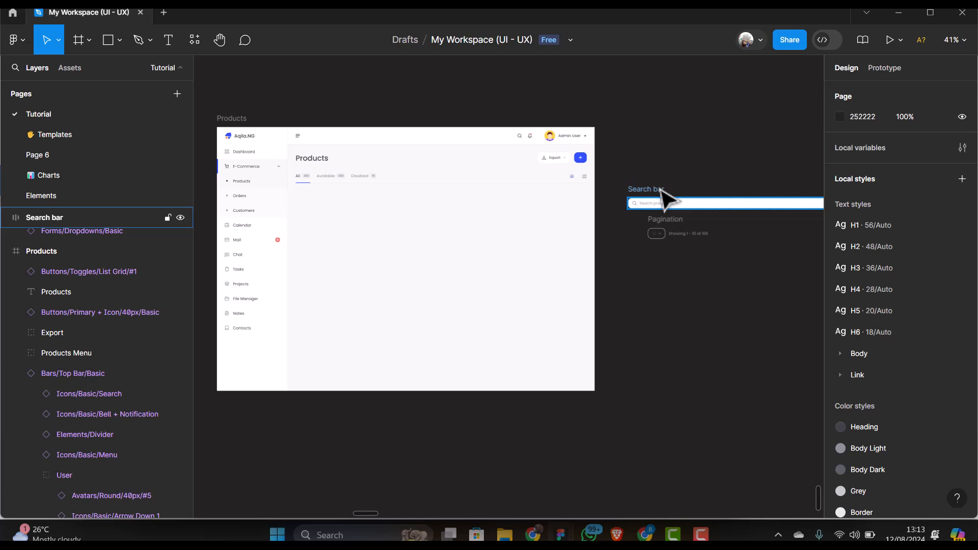
drag(629, 206, 334, 204)
scroll(419, 217, up, 5)
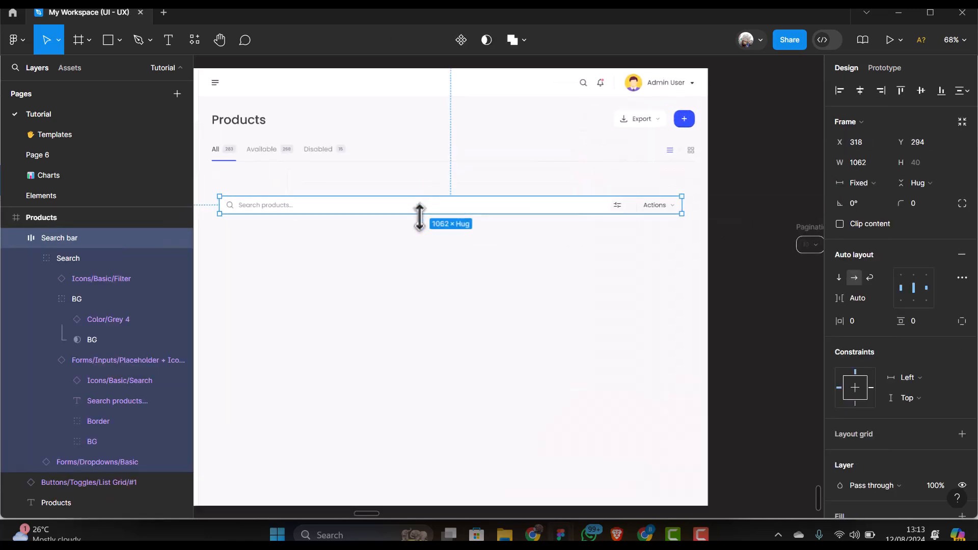
scroll(343, 245, down, 2)
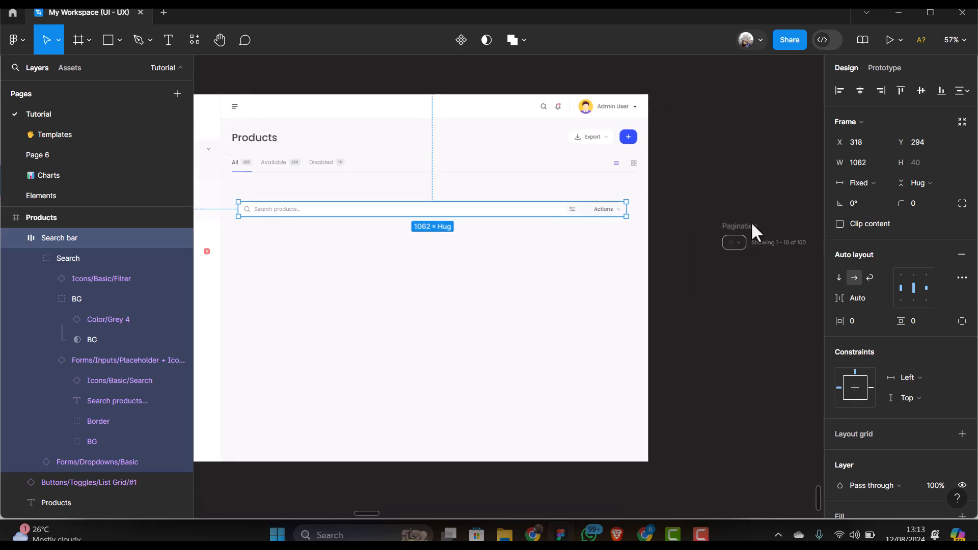
drag(751, 222, 274, 230)
Centre-align the search bar and pagination with a 32 px gap, then move them back out
shift+click(304, 207)
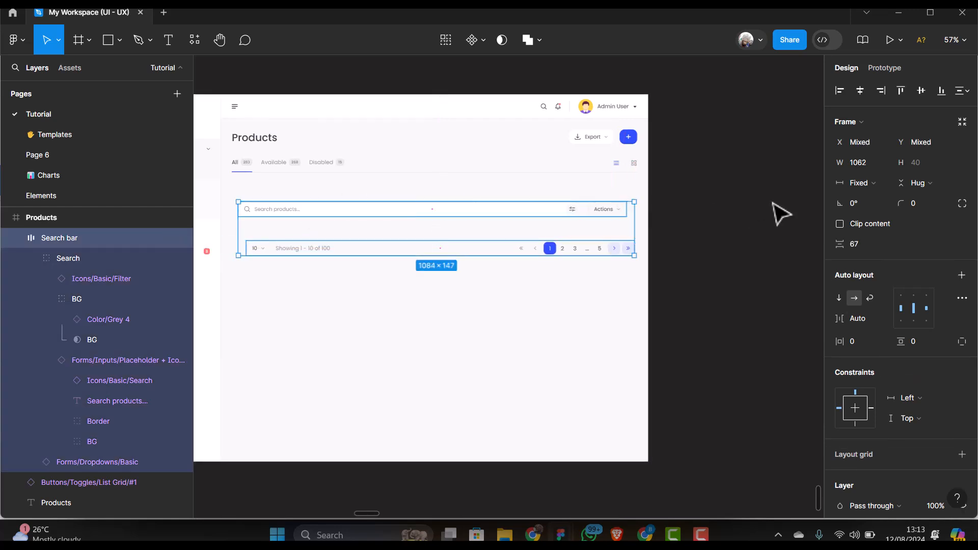
click(859, 90)
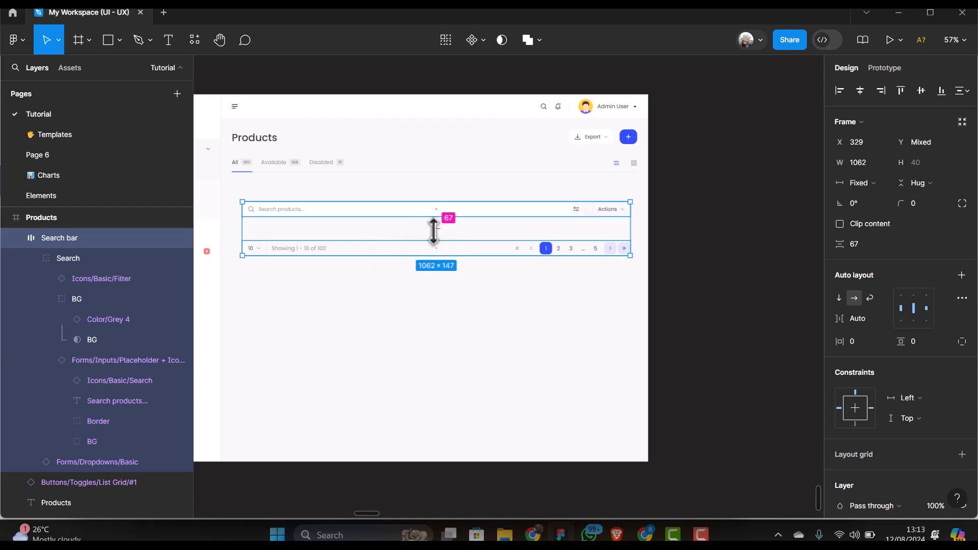
drag(436, 229, 436, 221)
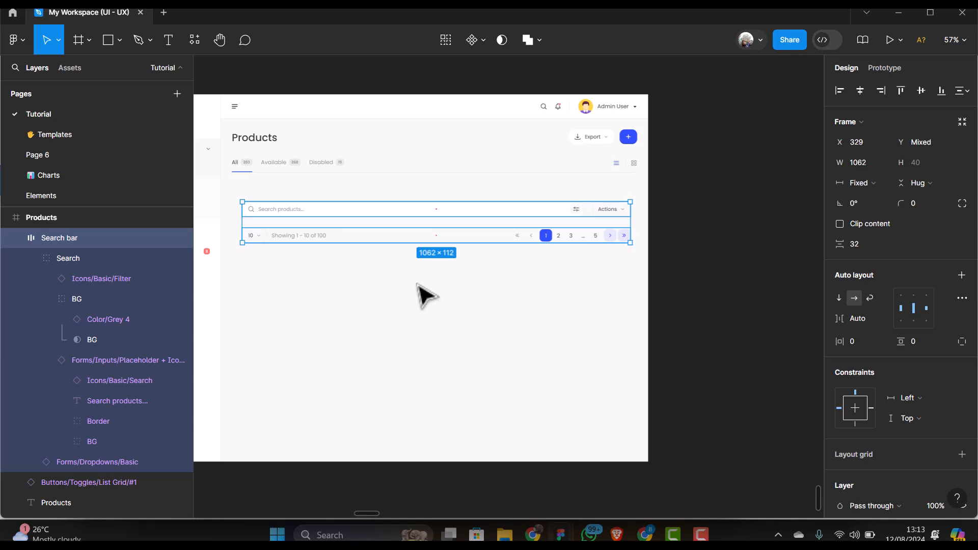
key(shift+a)
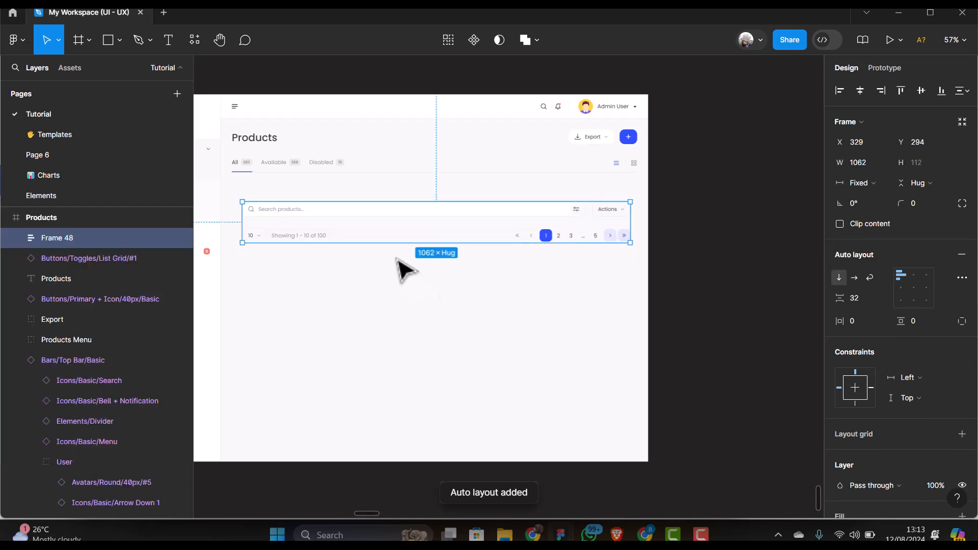
key(ctrl+z)
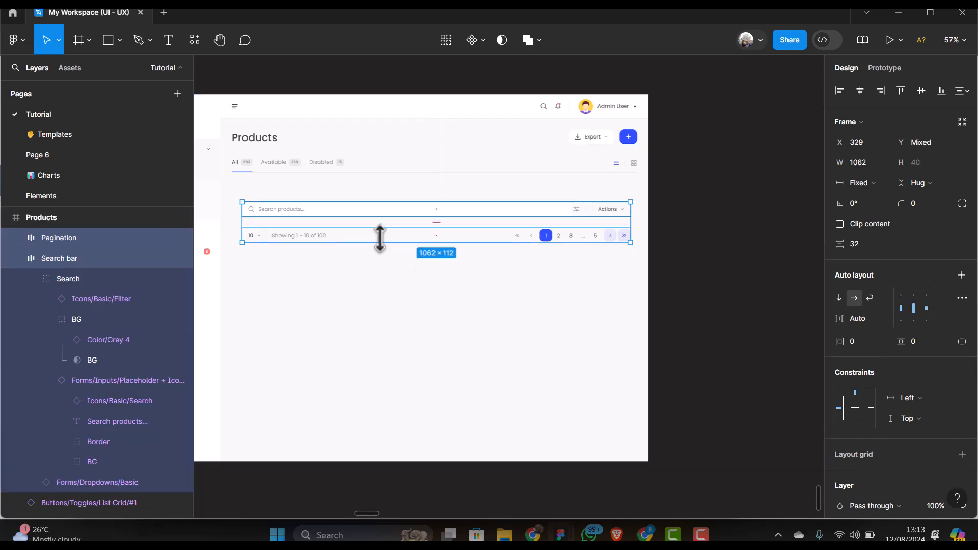
drag(388, 241, 804, 311)
Search the Assets library for 'check' to list the Checked, Unchecked and Checkbox components
scroll(569, 327, down, 1)
scroll(387, 307, up, 1)
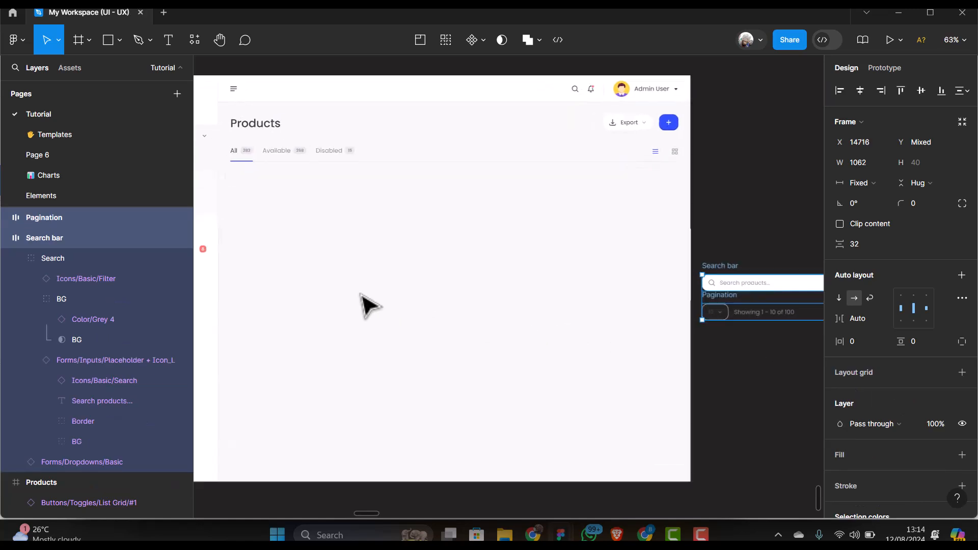
scroll(253, 296, up, 1)
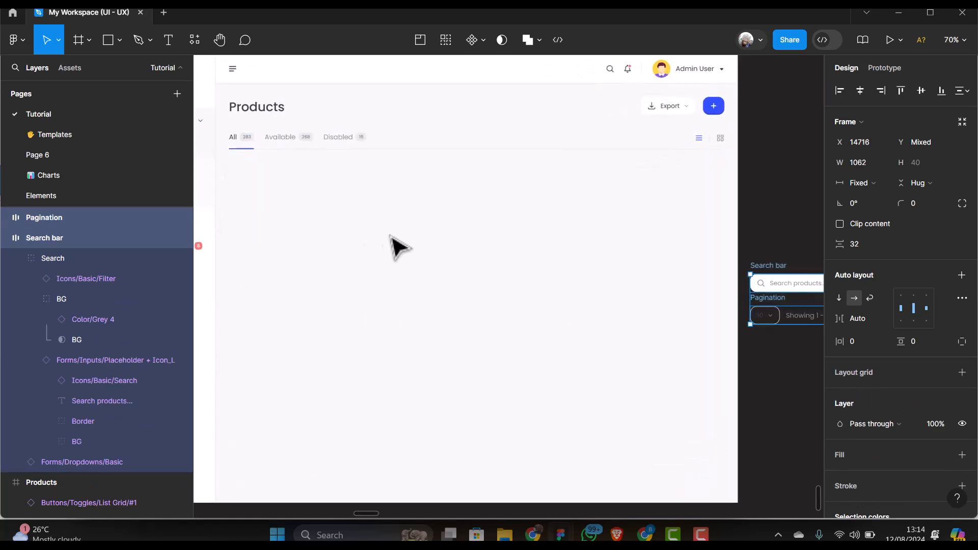
scroll(396, 247, down, 1)
scroll(392, 250, up, 1)
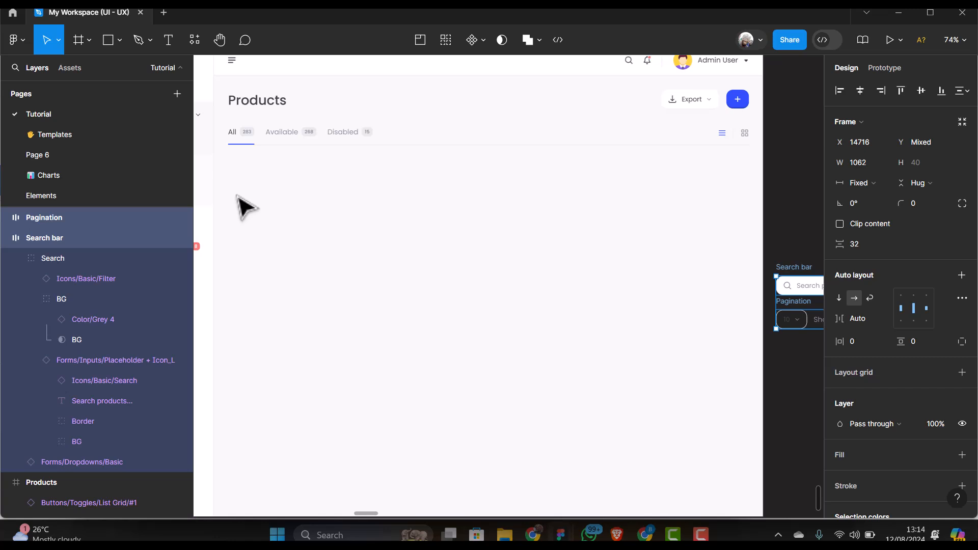
click(70, 69)
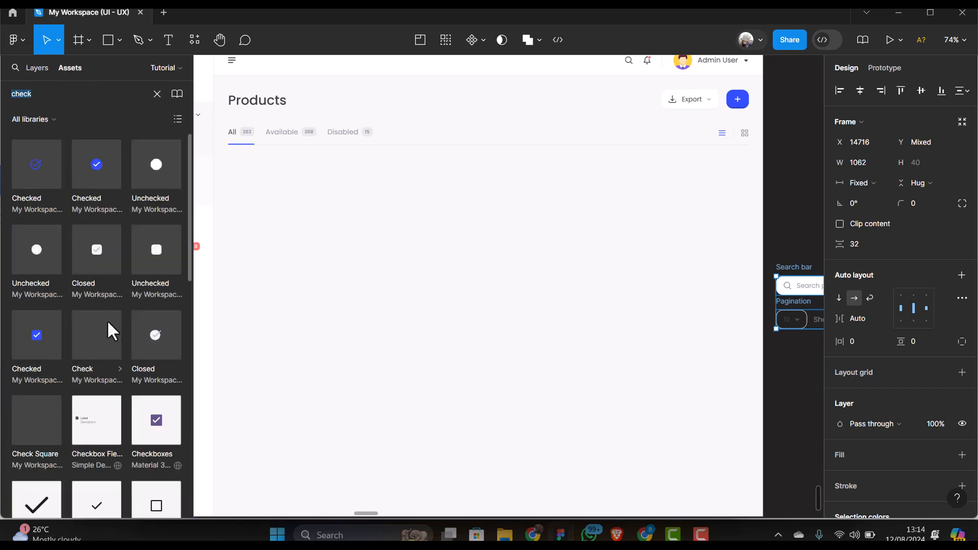
mouse_move(29, 342)
mouse_down()
mouse_move(142, 316)
mouse_move(218, 283)
mouse_move(32, 336)
mouse_up()
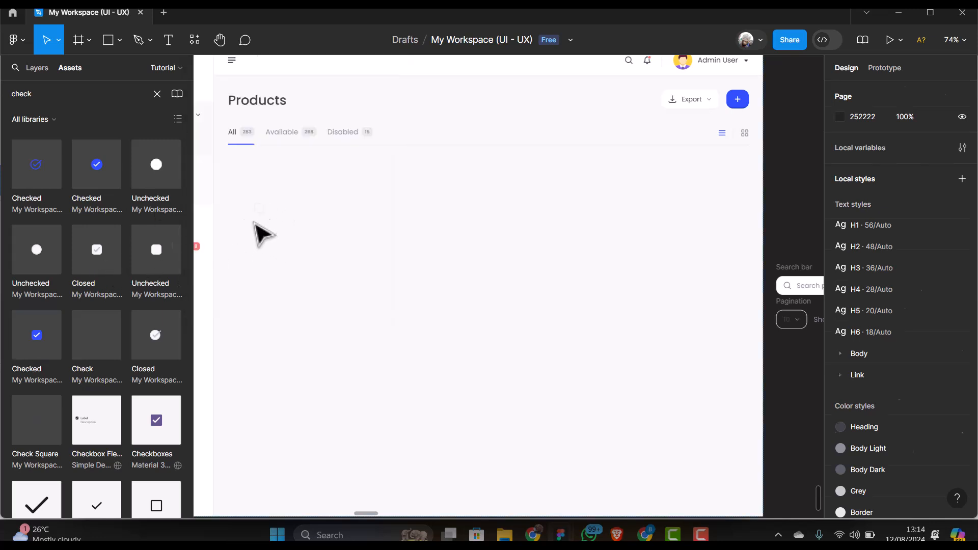
Place an Unchecked checkbox on the Products page and add a 'Product Description' label beside it
drag(260, 235, 258, 231)
scroll(257, 230, up, 5)
scroll(306, 230, up, 4)
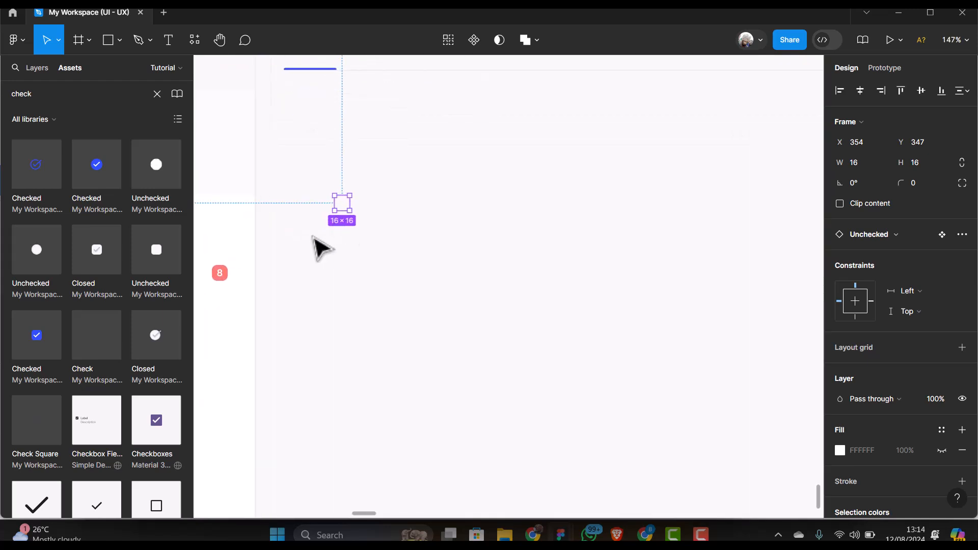
click(169, 39)
click(378, 192)
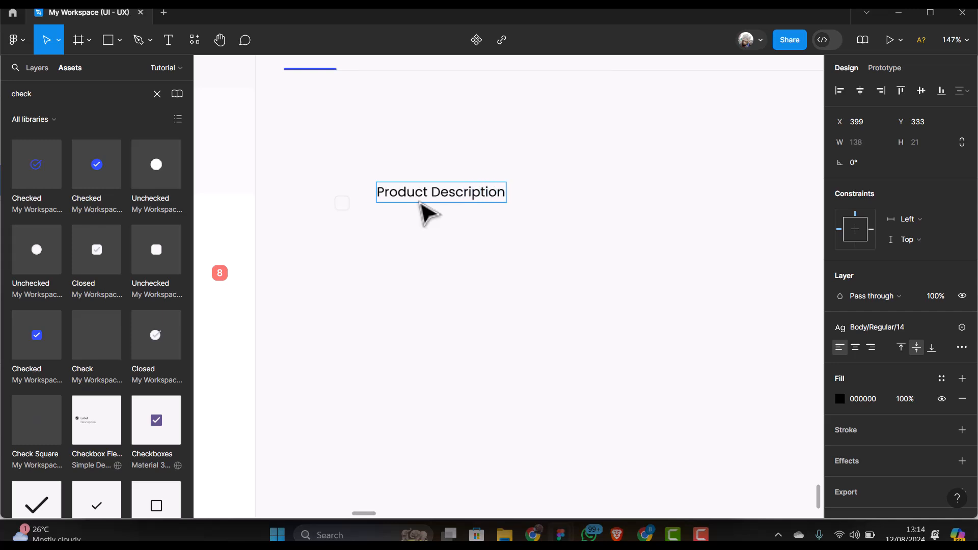
Line the label up with the checkbox, detach its text style and make it Poppins Bold 14
click(432, 197)
drag(451, 196, 453, 204)
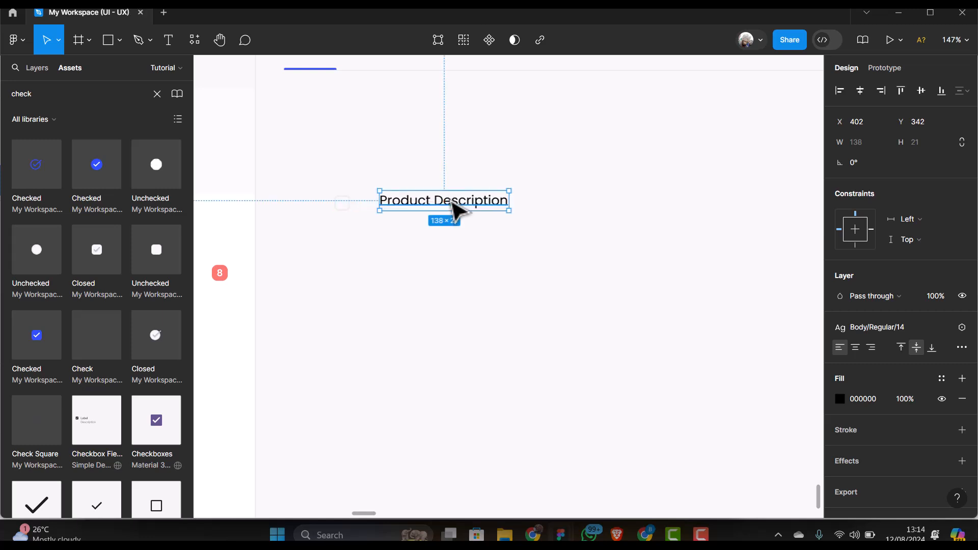
double_click(453, 202)
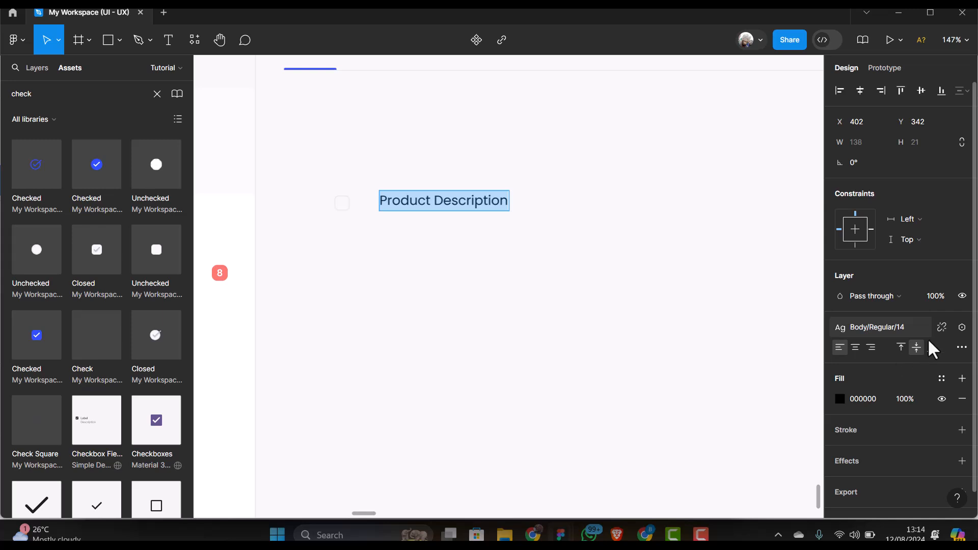
click(942, 328)
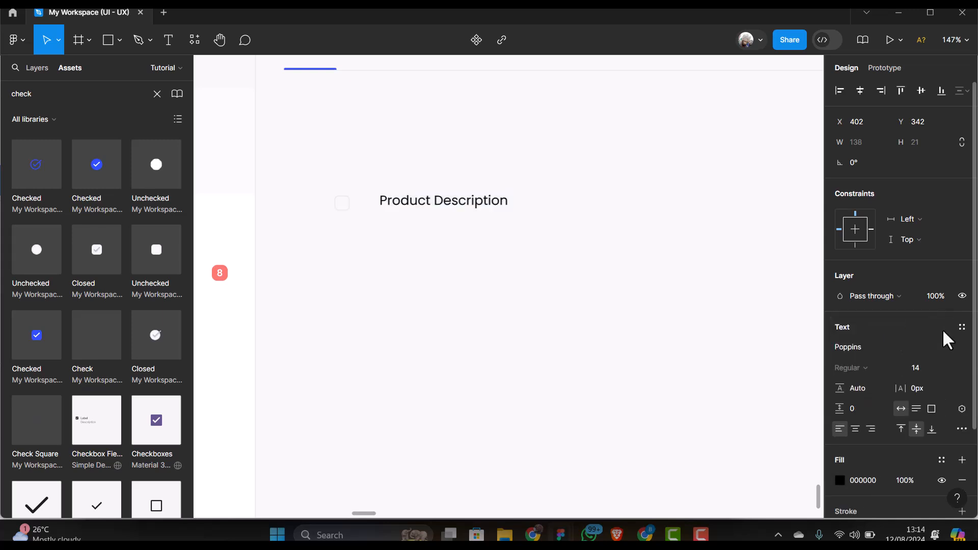
click(876, 371)
click(871, 296)
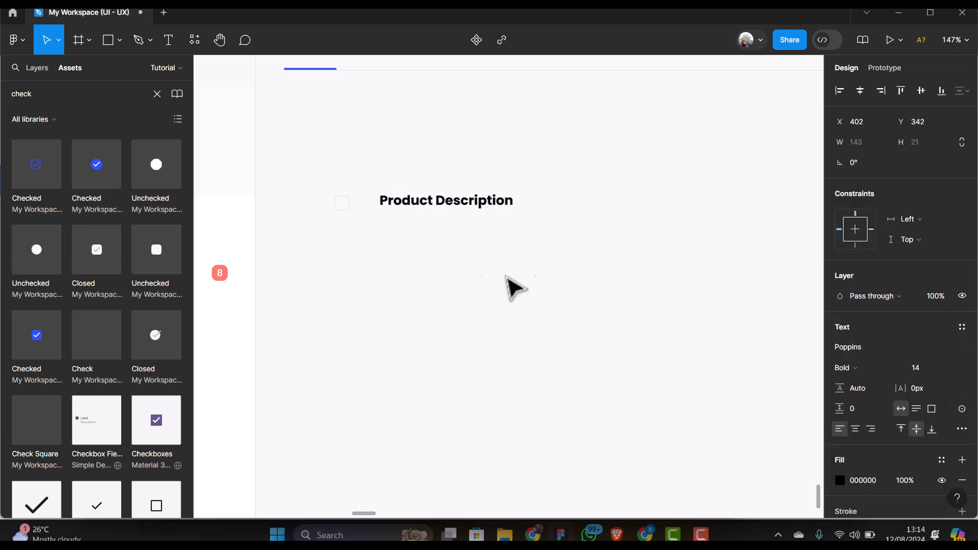
Duplicate the label to the right and turn the copy into the 'SKU' heading
scroll(273, 301, down, 5)
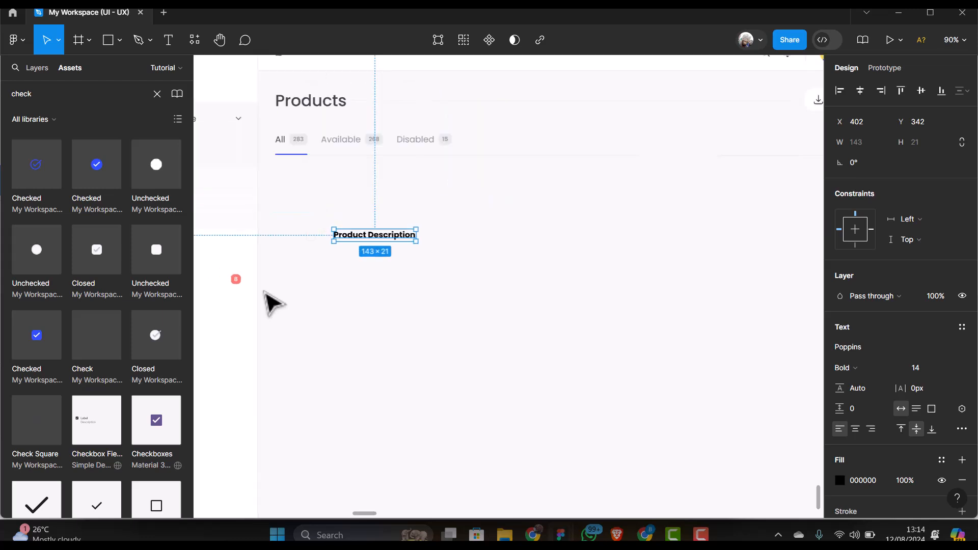
scroll(630, 280, down, 1)
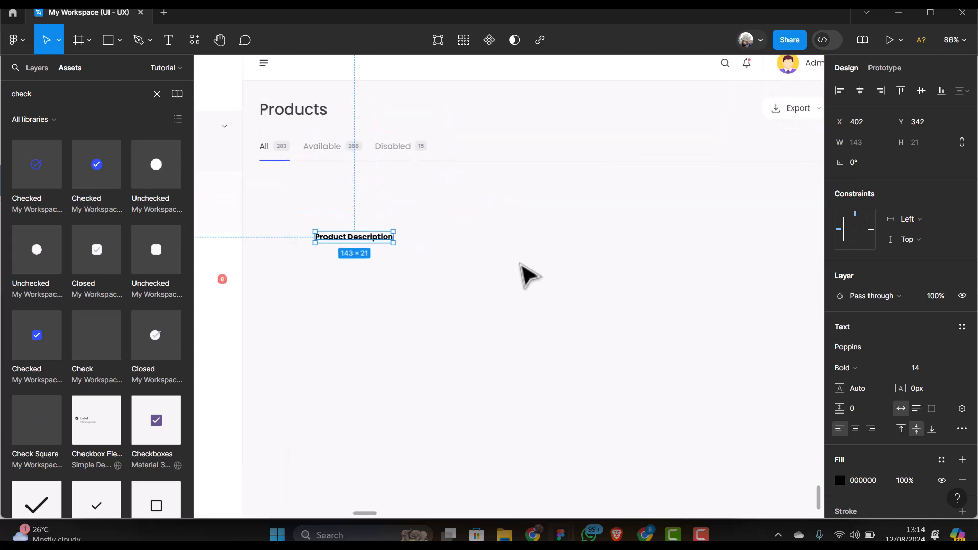
scroll(367, 268, up, 2)
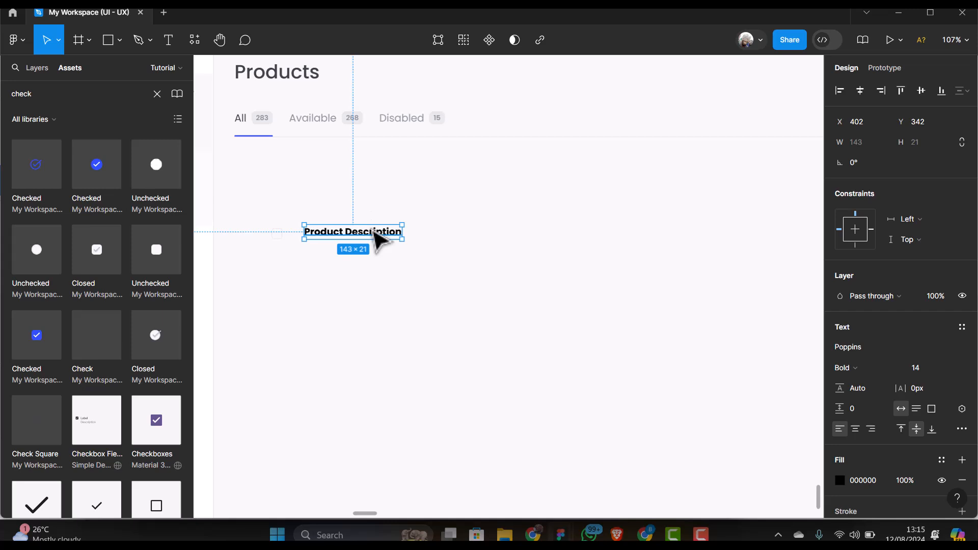
drag(379, 239, 587, 245)
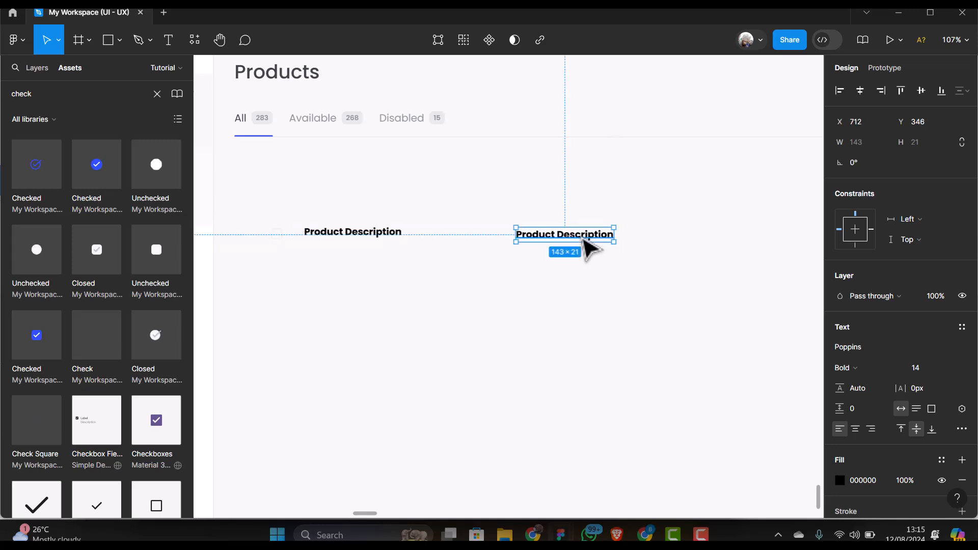
double_click(581, 237)
text(SKU)
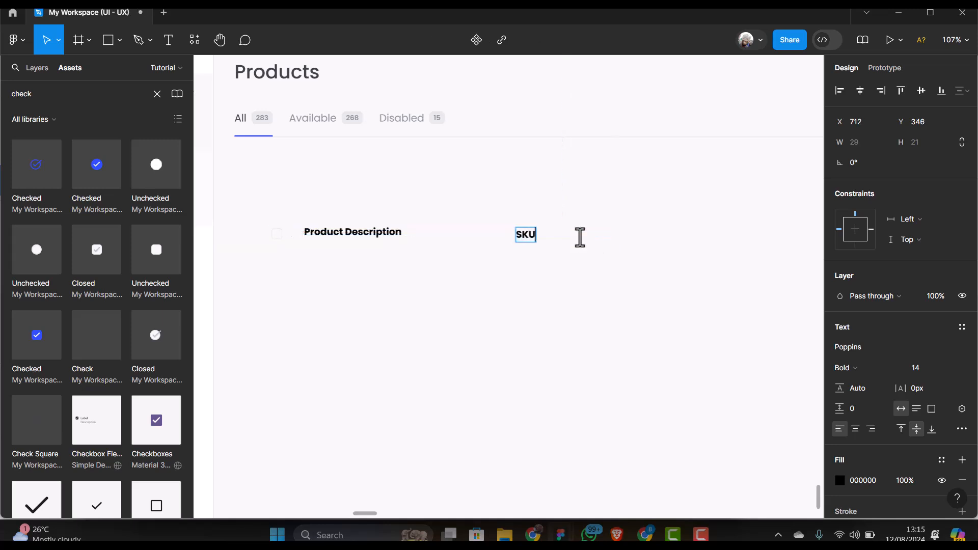
key(Escape)
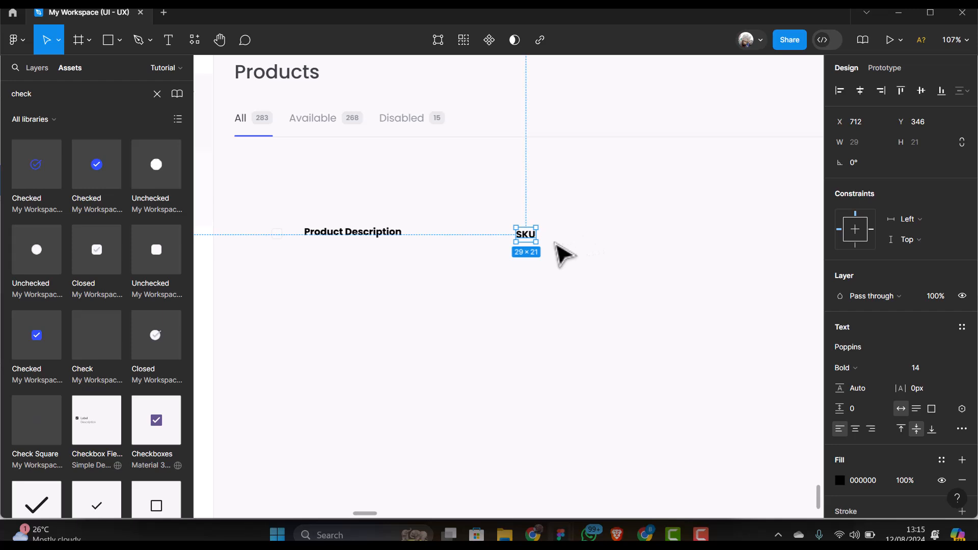
key(ctrl+minus)
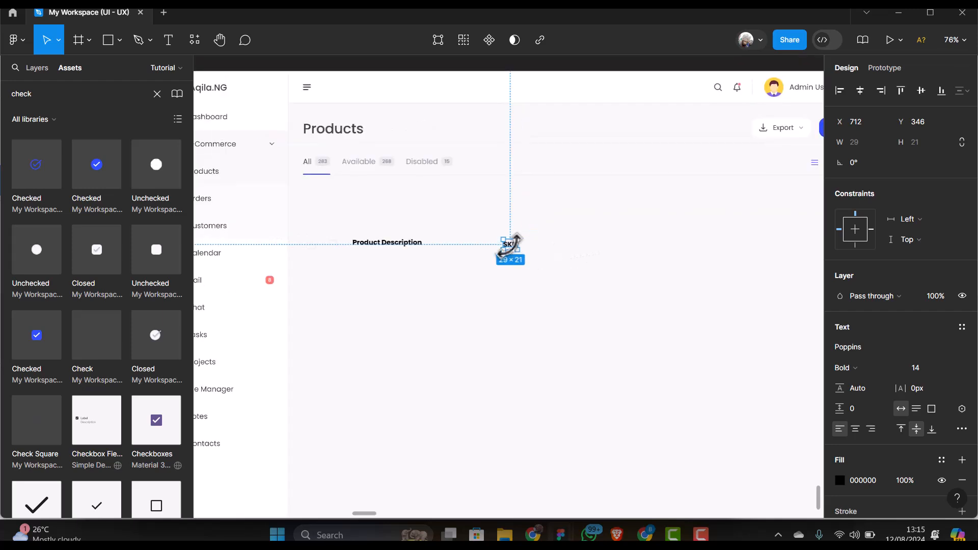
Add a 'Category' heading copied from SKU further along the row
drag(515, 248, 585, 246)
double_click(585, 246)
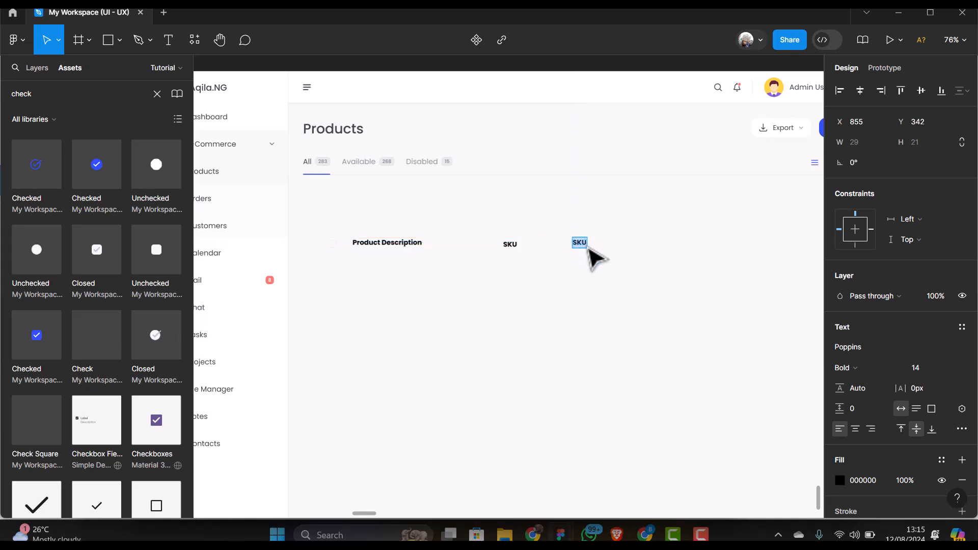
key(BackSpace)
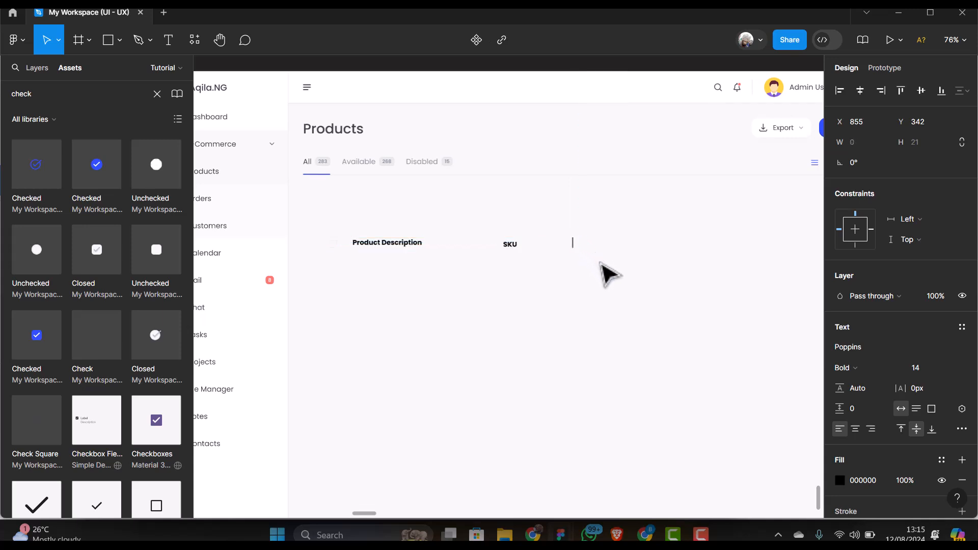
text(Category)
key(Escape)
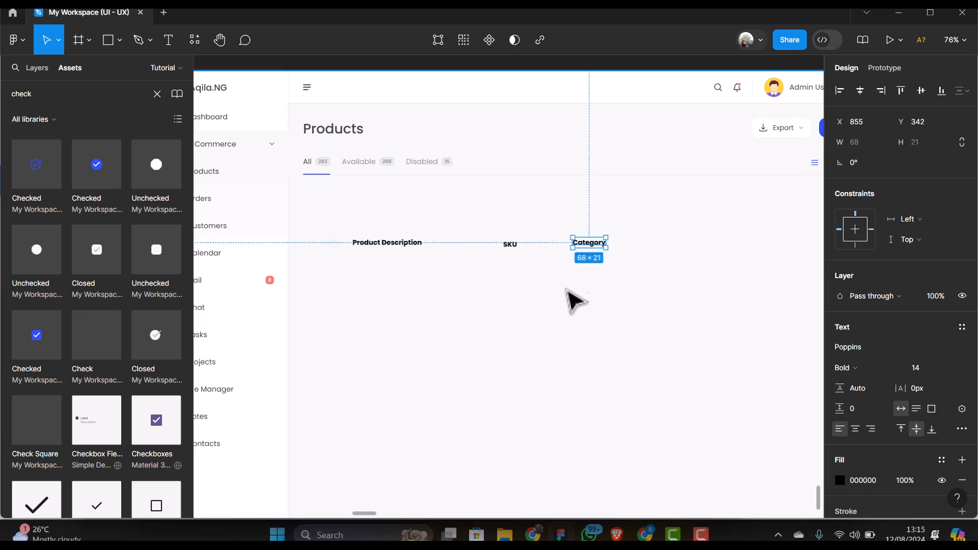
scroll(449, 280, down, 5)
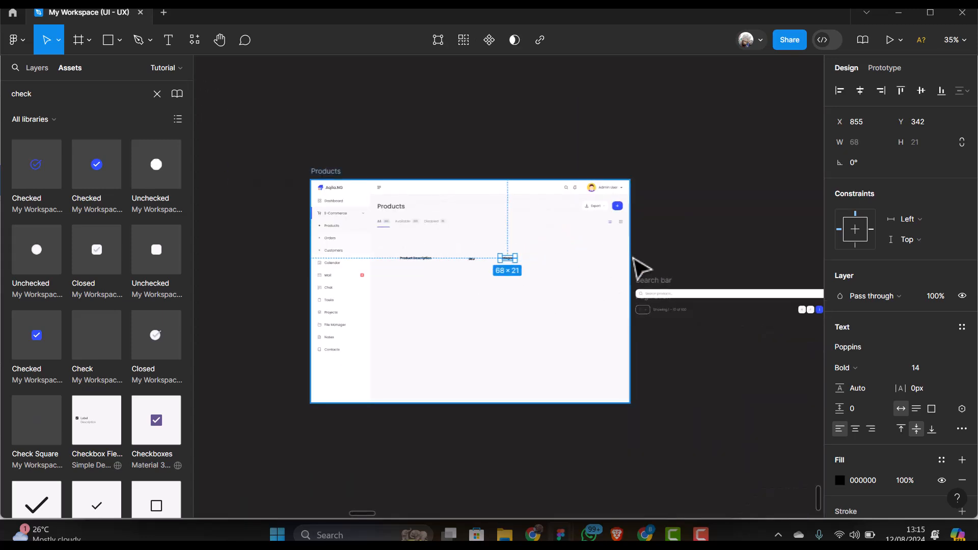
scroll(563, 272, up, 4)
scroll(538, 270, up, 6)
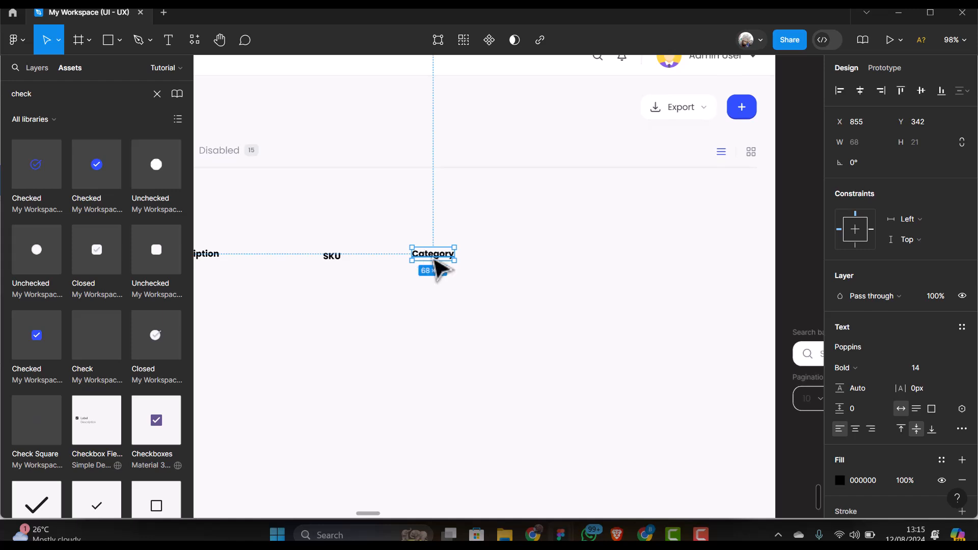
Add 'Price' and 'Status' headings after Category in the header row
alt+drag(442, 259, 567, 262)
text(Price)
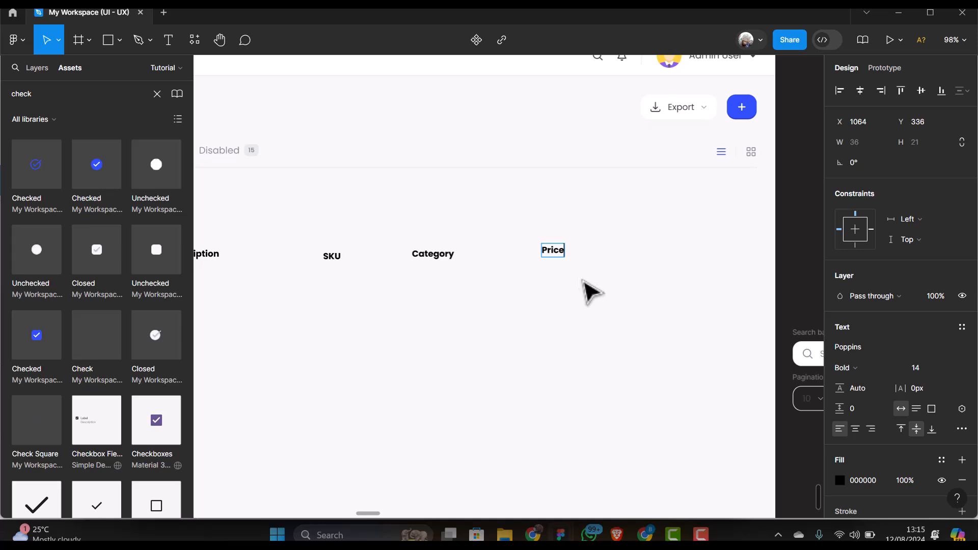
key(Escape)
mouse_move(567, 254)
mouse_down()
mouse_move(695, 256)
mouse_move(520, 258)
mouse_move(580, 259)
mouse_up()
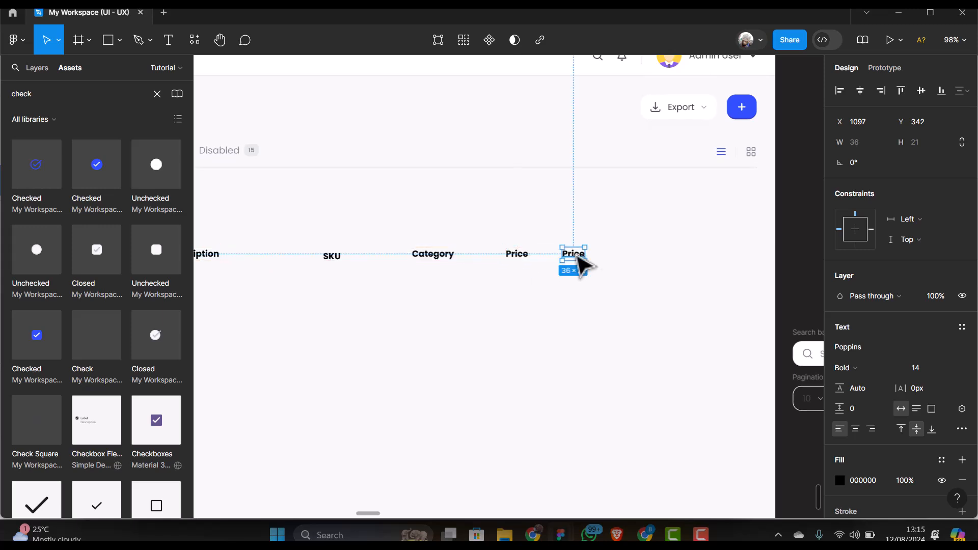
double_click(580, 258)
text(Status)
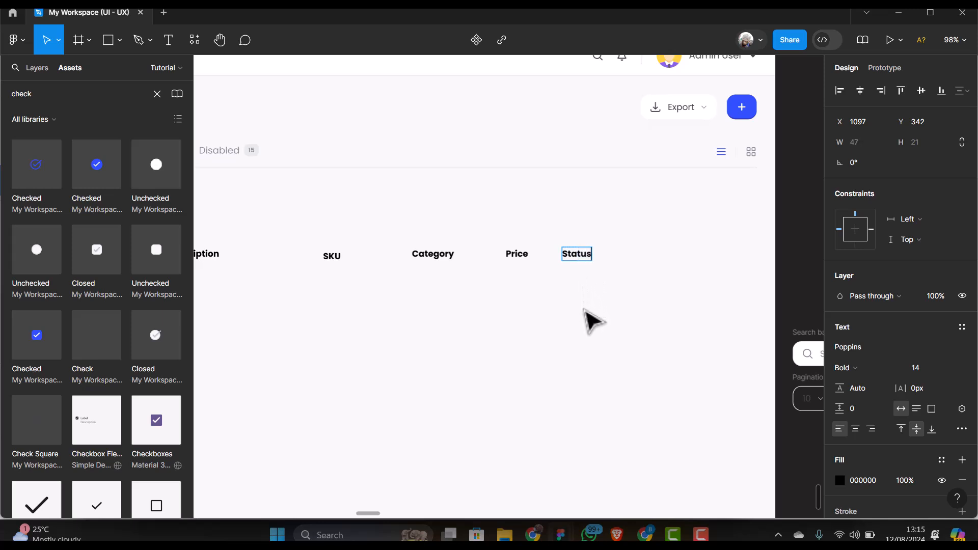
key(Escape)
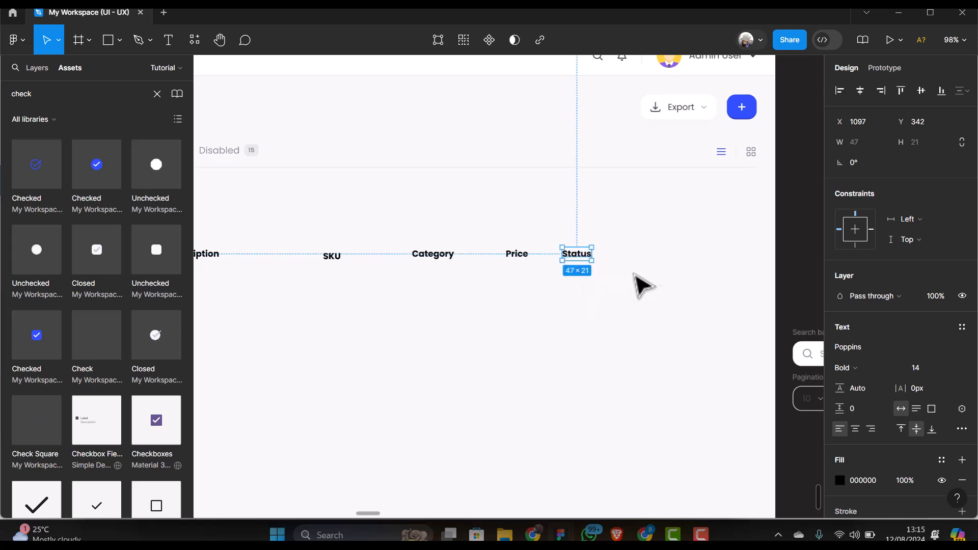
Add the 'Actions' heading at the end of the header row
drag(585, 258, 645, 257)
key(Return)
text(Act)
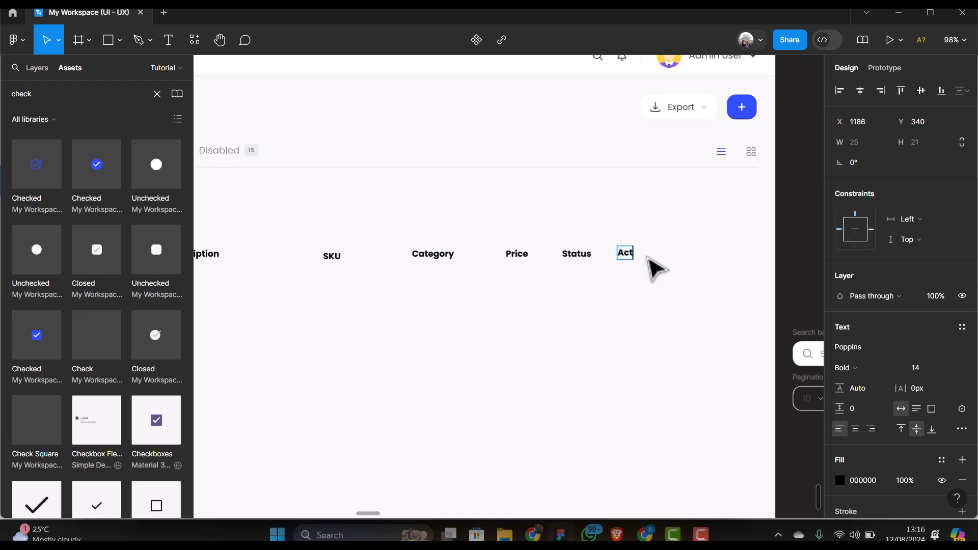
text(ions)
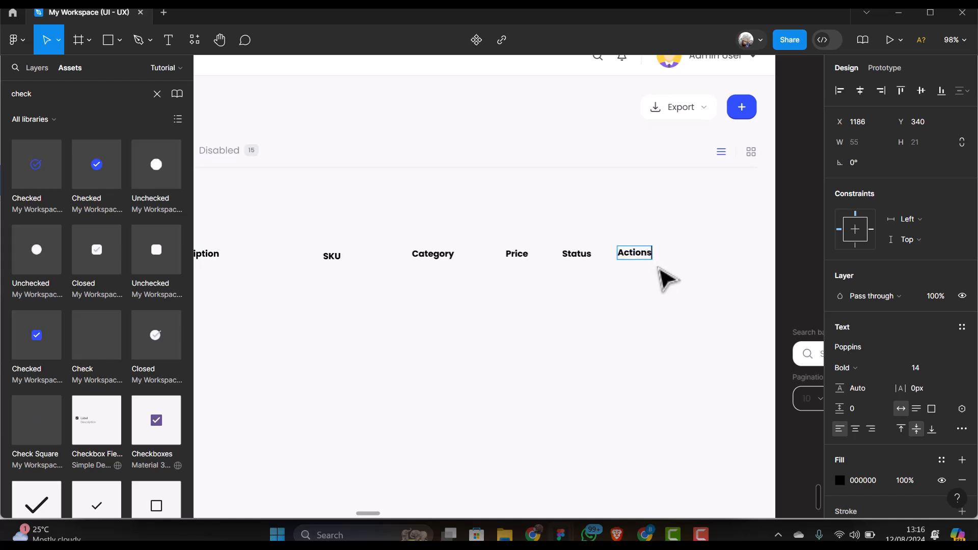
key(Escape)
scroll(661, 275, down, 5)
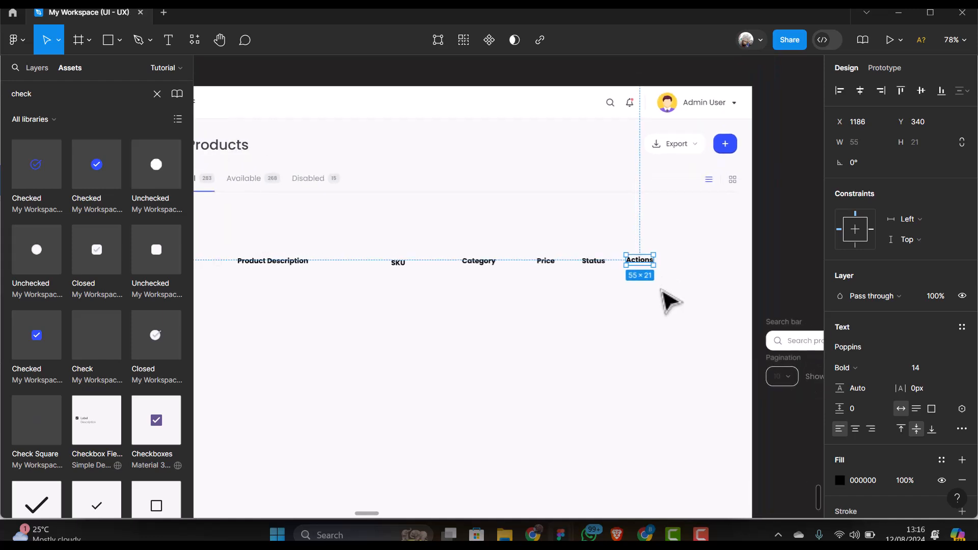
scroll(327, 286, up, 4)
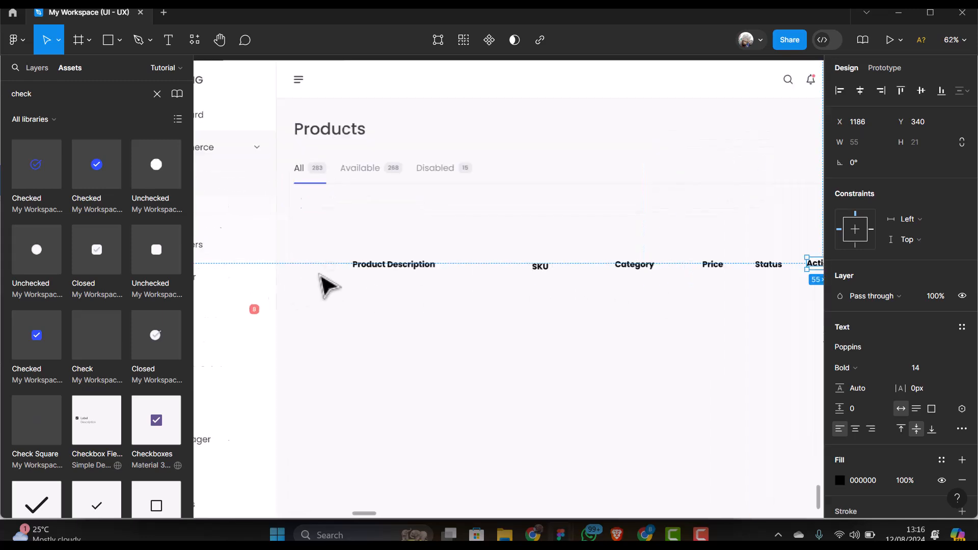
scroll(328, 285, up, 4)
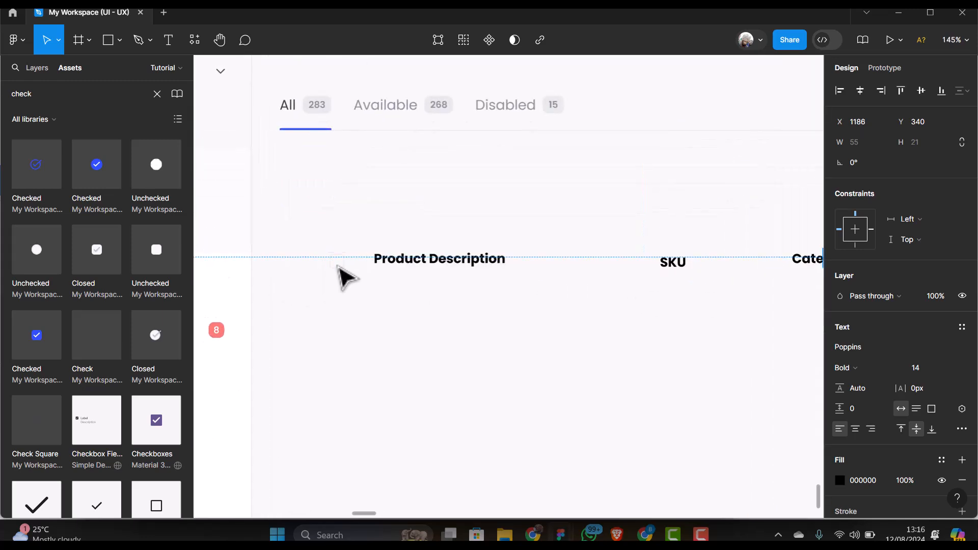
Wrap the Product Description label in an auto-layout cell 64 px tall
click(338, 267)
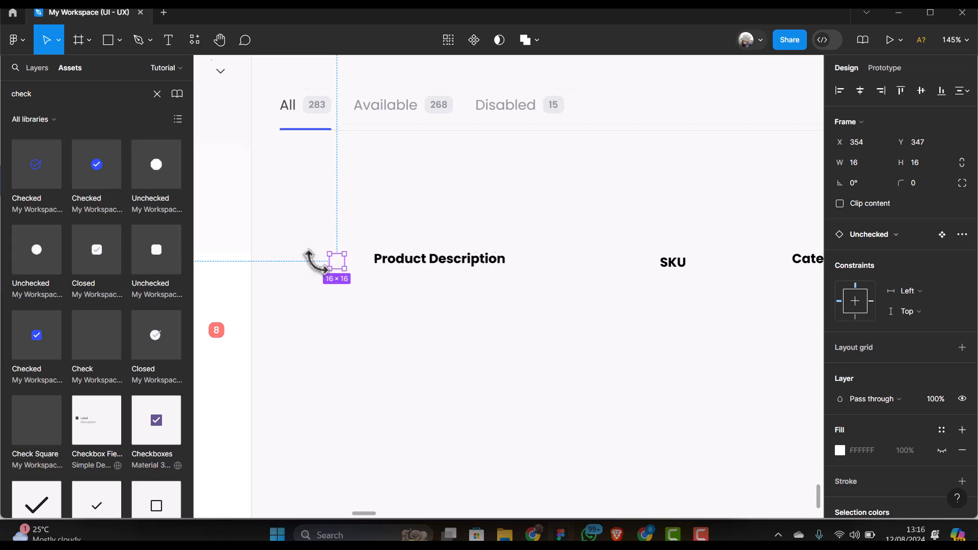
scroll(331, 267, down, 2)
scroll(351, 263, up, 1)
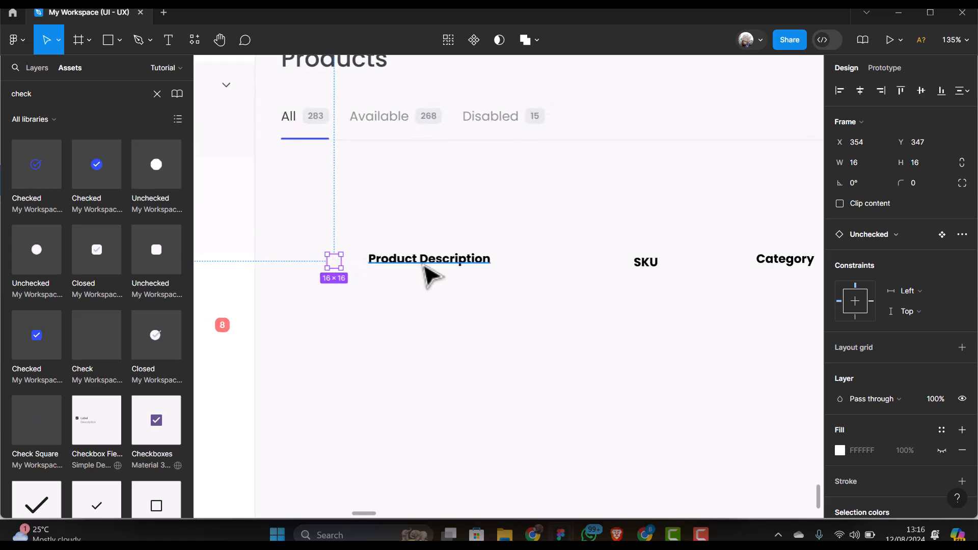
click(428, 276)
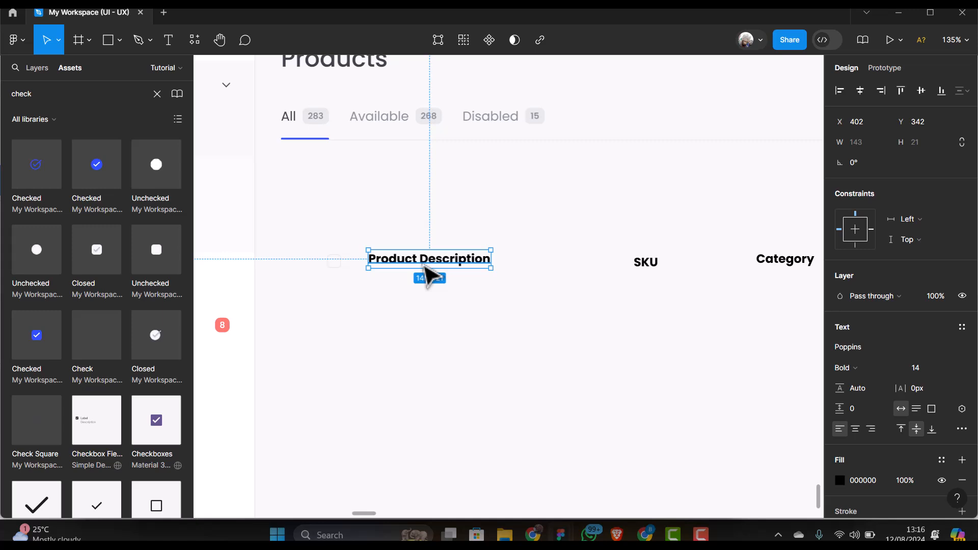
key(shift+a)
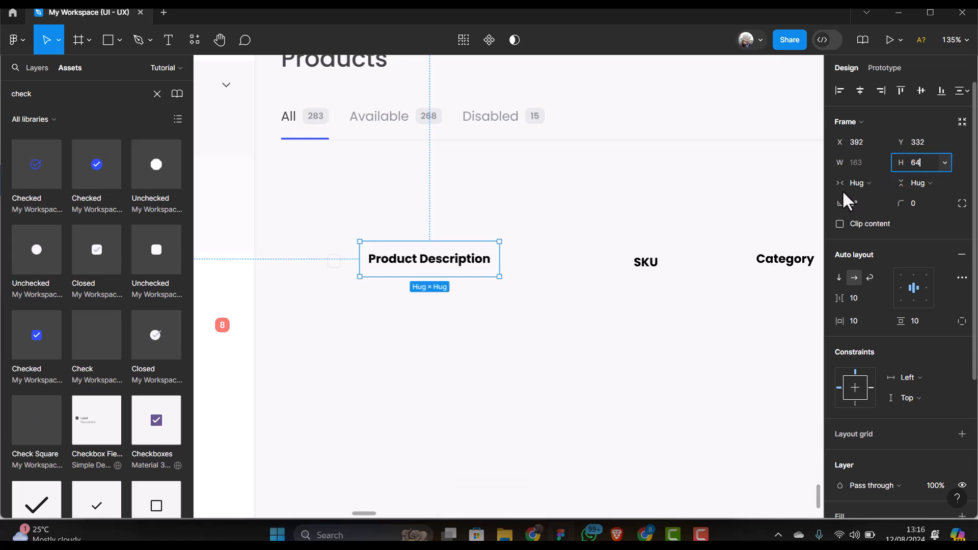
key(Return)
scroll(432, 250, down, 1)
scroll(433, 251, up, 1)
drag(437, 273, 435, 329)
scroll(377, 349, down, 1)
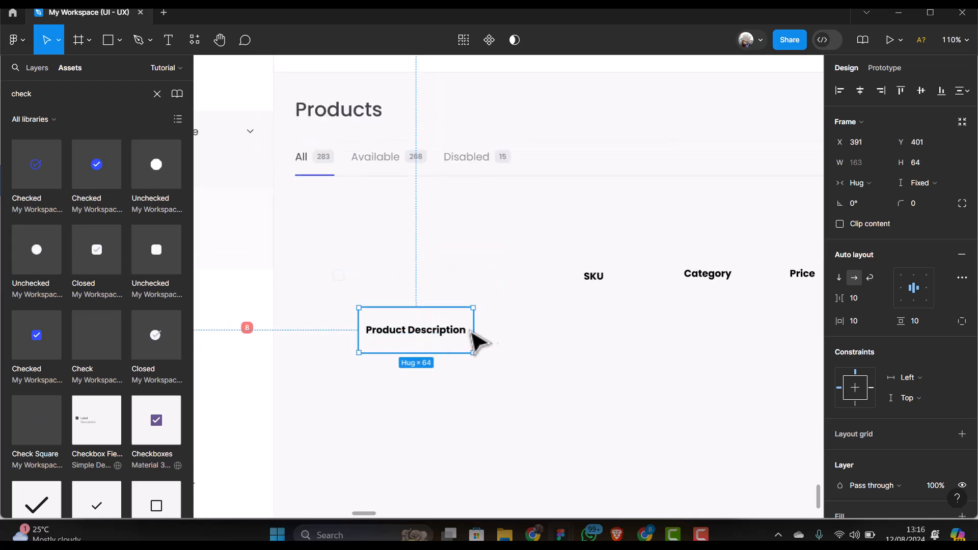
Set the cell width to 300, left-align the label, and move it back into the header row
drag(474, 330, 632, 332)
click(866, 163)
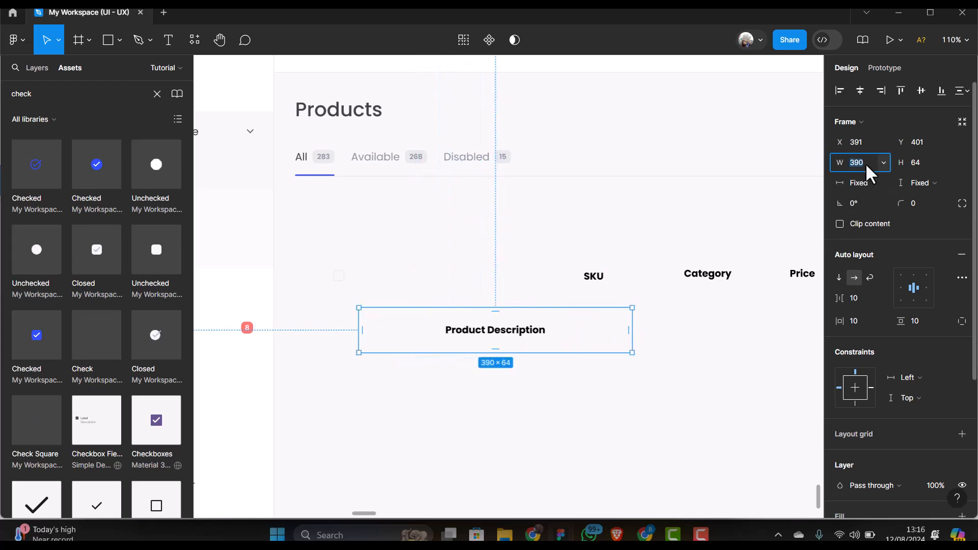
text(300)
key(Return)
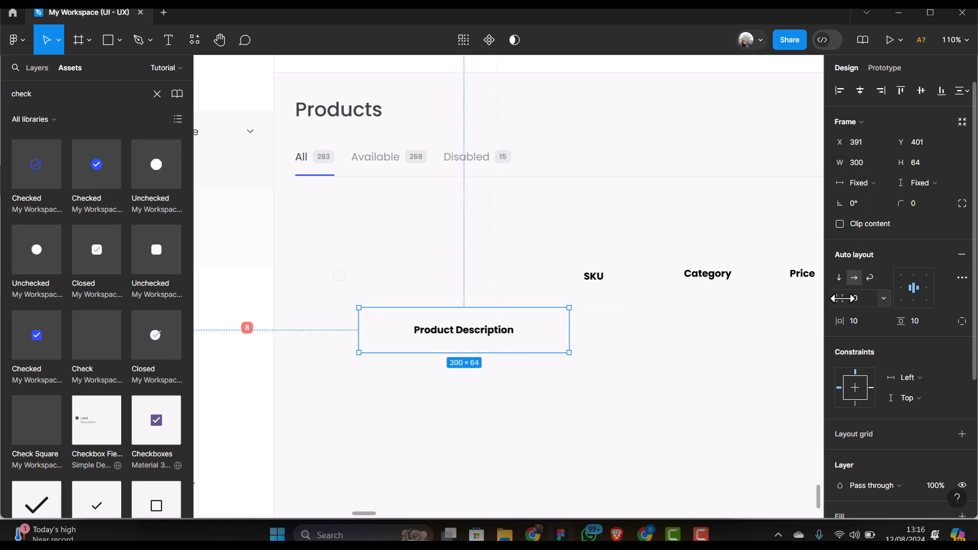
click(900, 292)
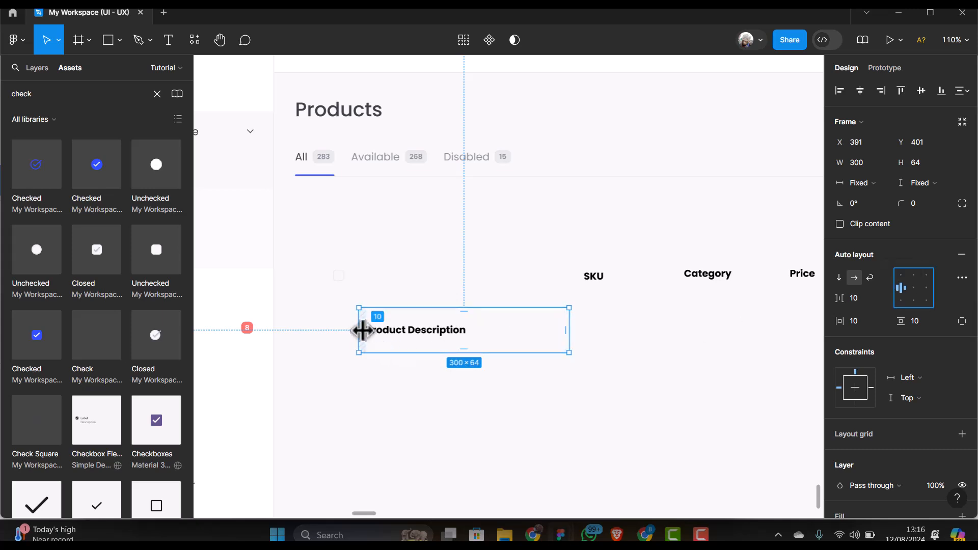
scroll(363, 330, down, 3)
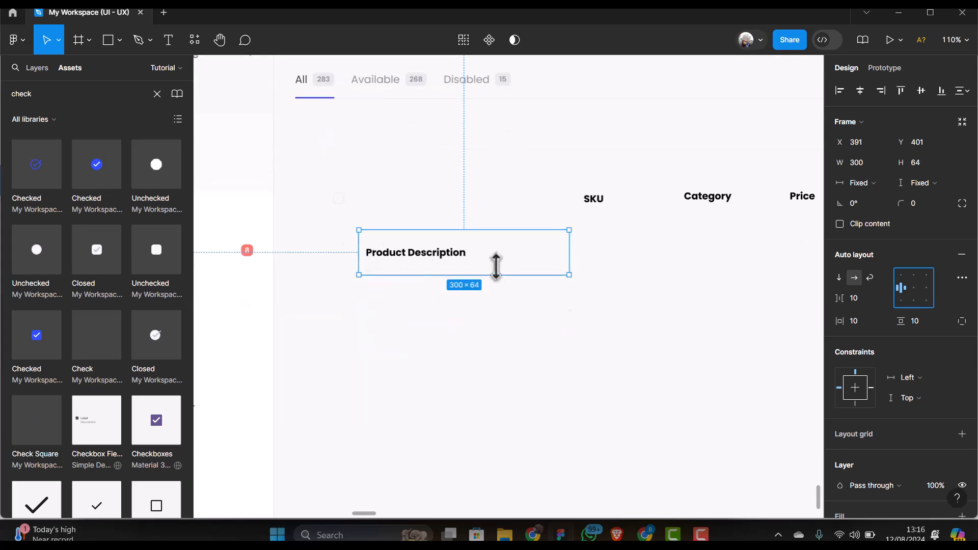
drag(498, 264, 495, 209)
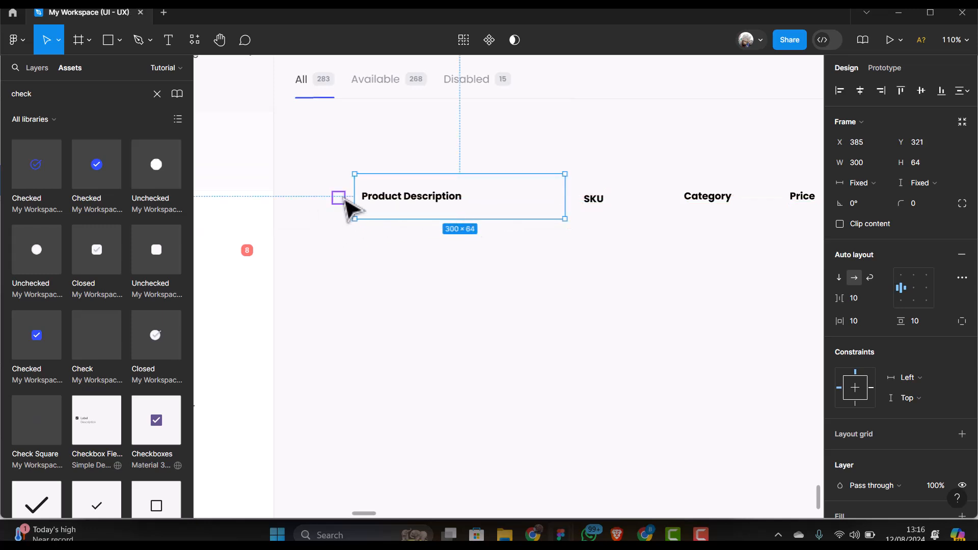
scroll(346, 206, up, 5)
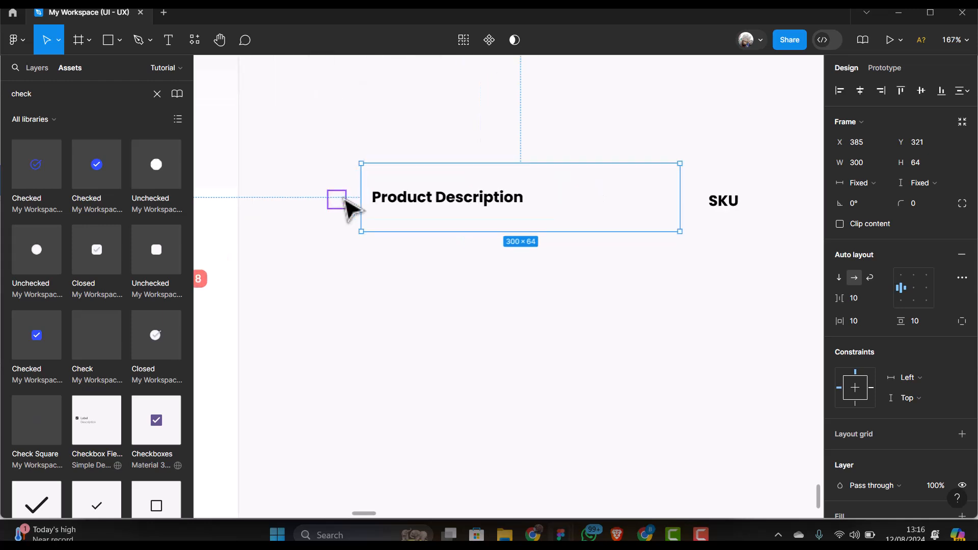
Wrap the checkbox and Product Description cell in an auto-layout row with 20 px horizontal padding
shift+click(345, 199)
scroll(321, 278, down, 3)
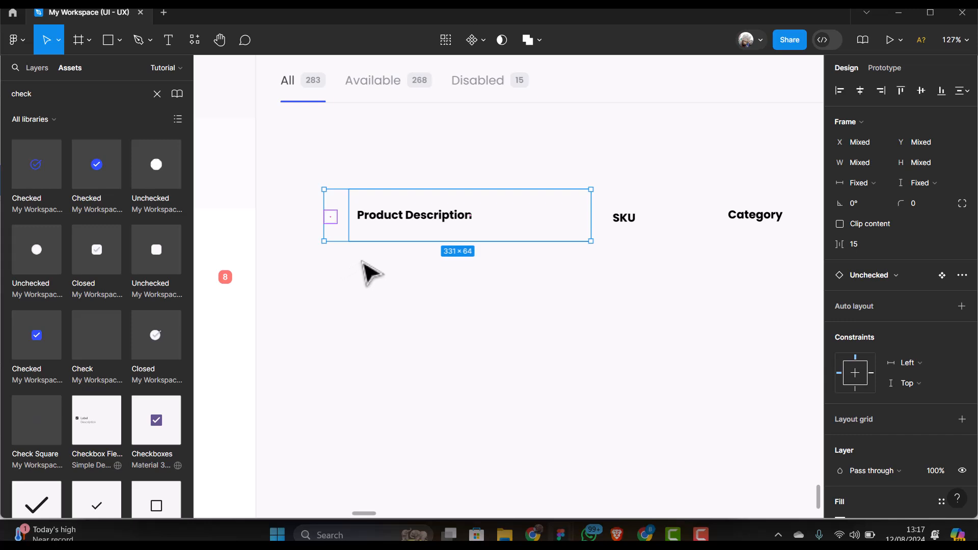
key(shift+a)
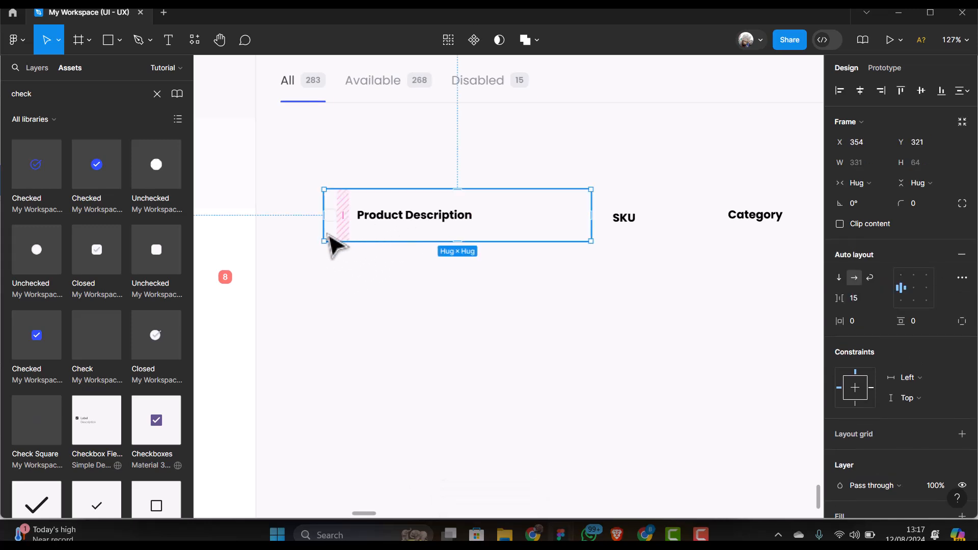
scroll(325, 232, down, 2)
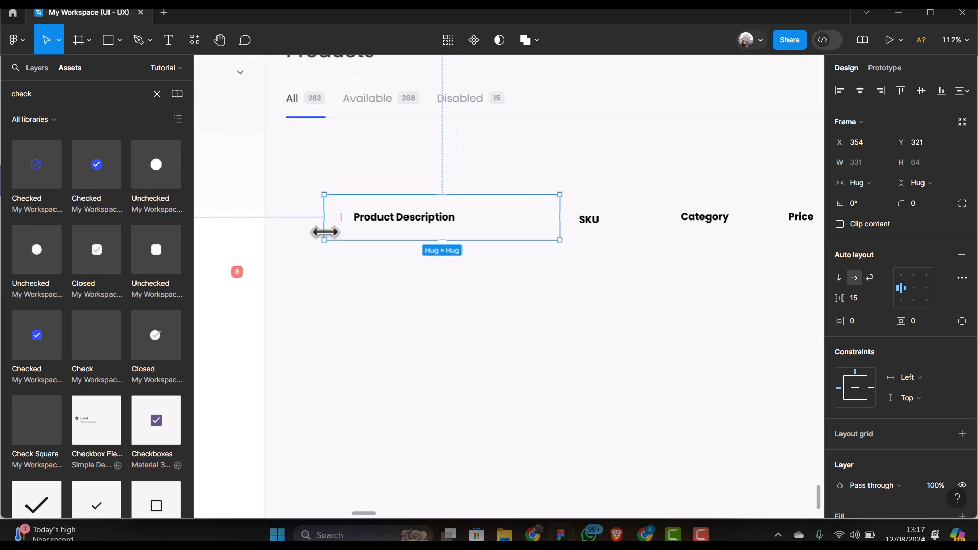
click(860, 320)
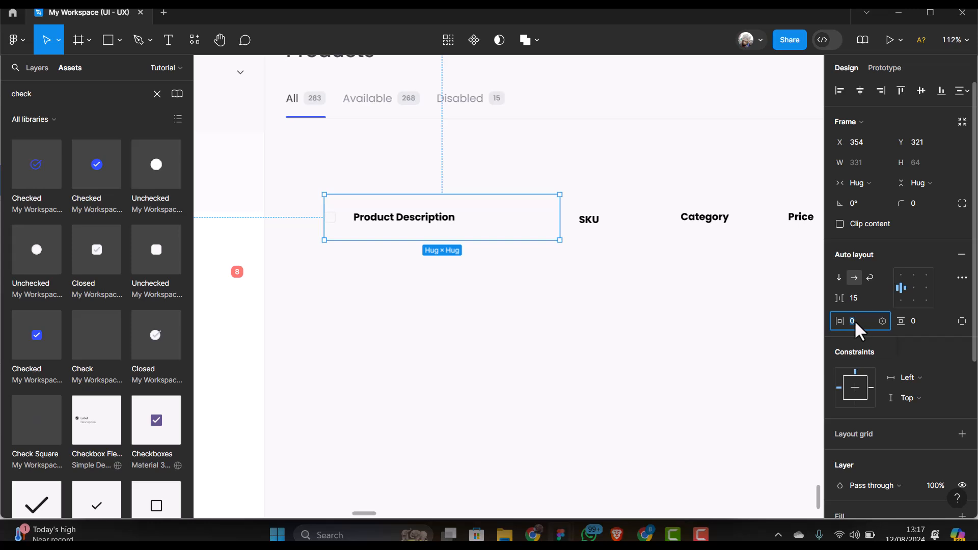
text(20)
key(Return)
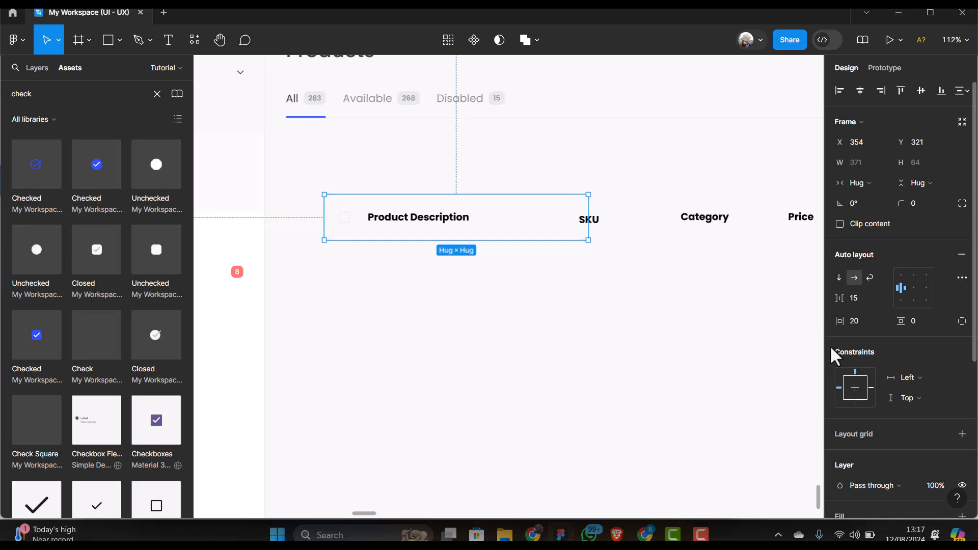
Move the Product Description row down-left below the SKU, Category and Price headings
click(461, 255)
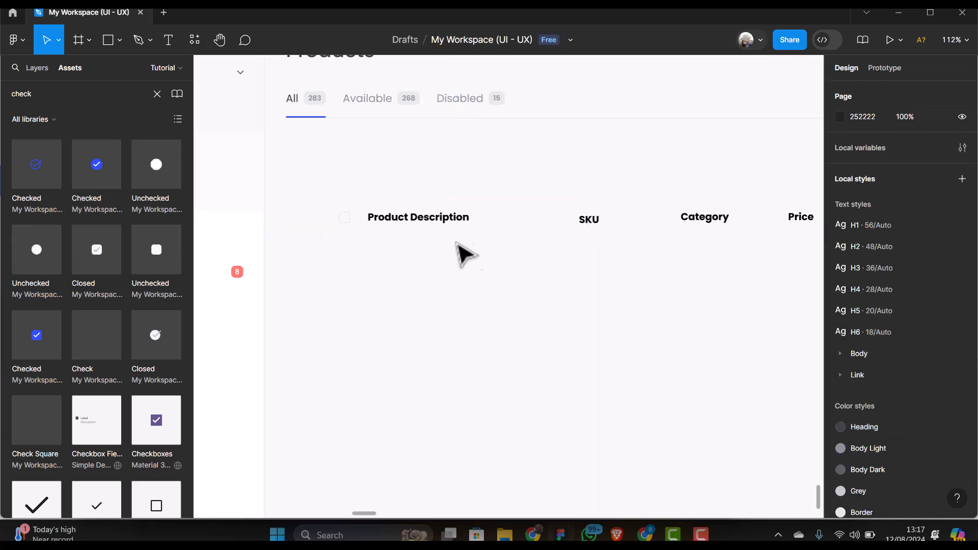
click(492, 220)
drag(494, 229, 426, 321)
scroll(530, 327, right, 2)
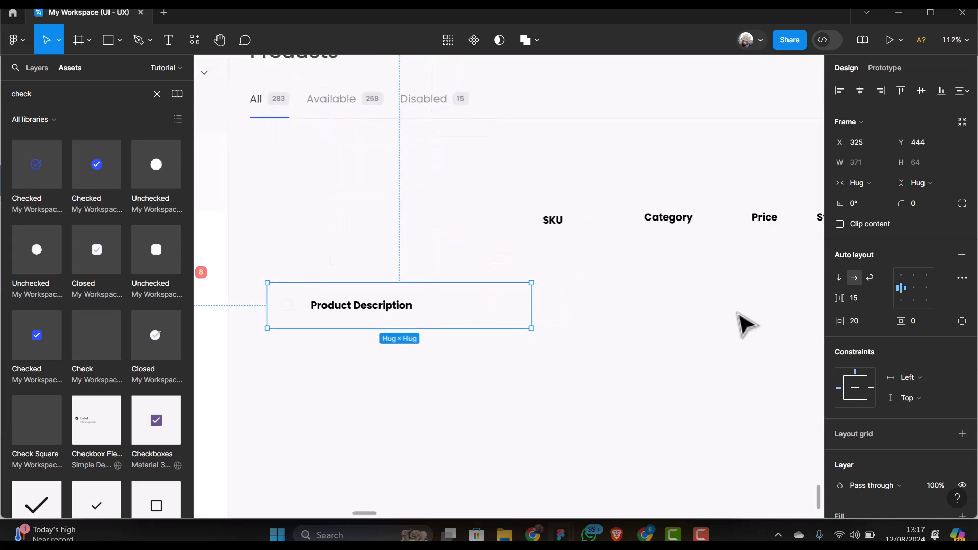
Wrap the SKU heading in a 64 px tall, left-aligned auto-layout cell
click(560, 223)
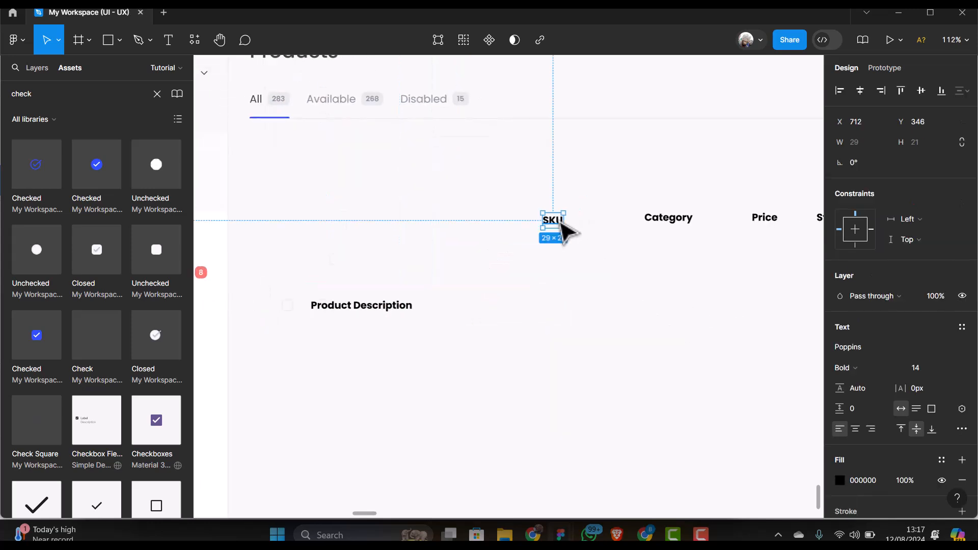
drag(562, 224, 575, 301)
key(shift+a)
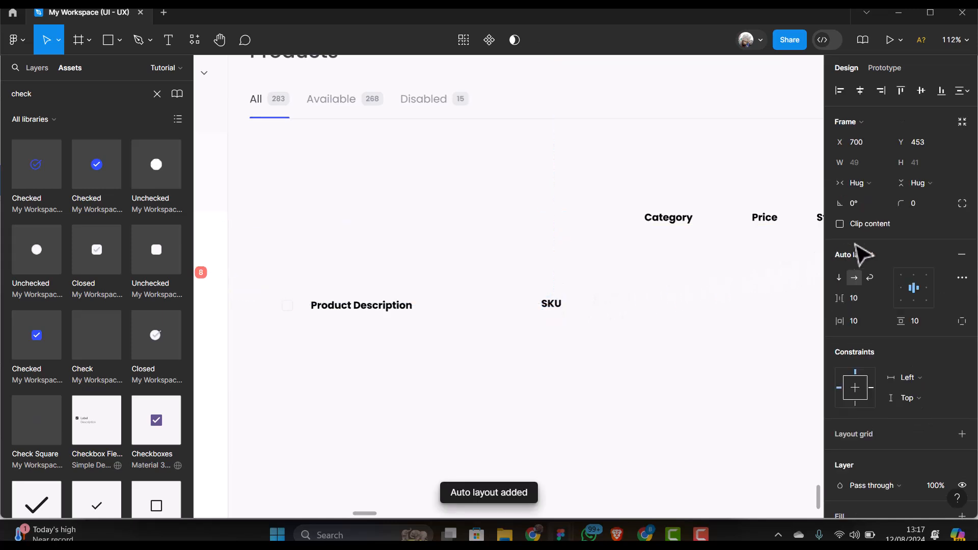
click(924, 164)
text(64)
key(Return)
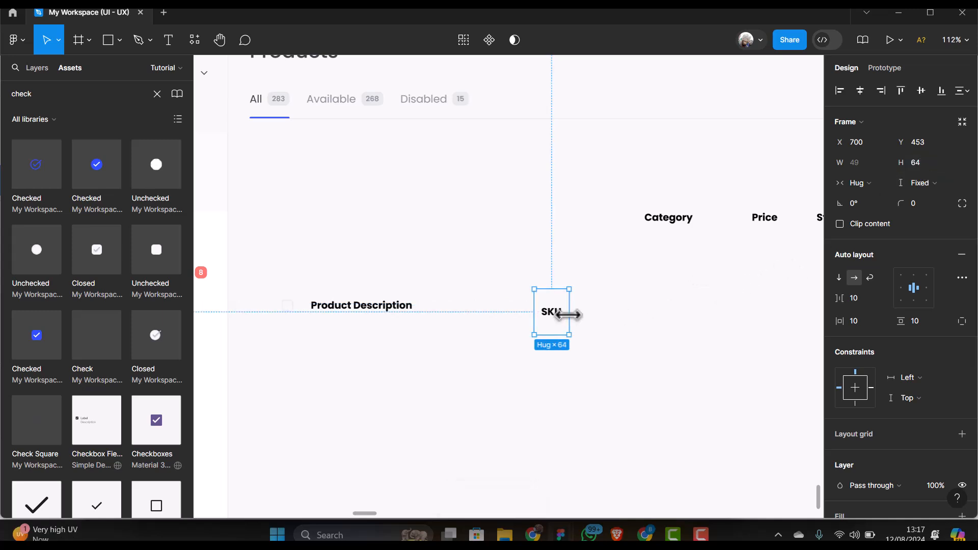
drag(568, 318, 650, 310)
click(905, 287)
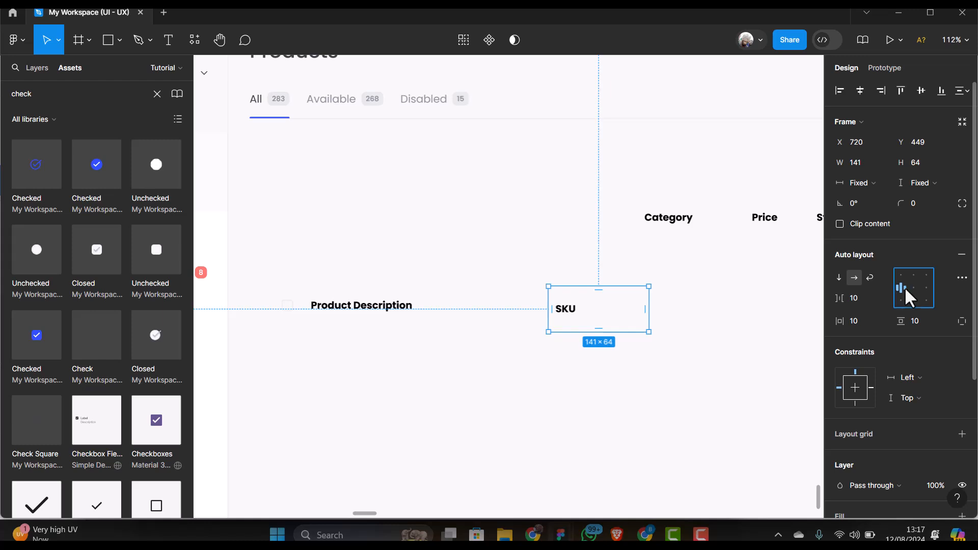
Move the SKU cell inside the Product Description header row beside that cell
click(364, 313)
click(571, 317)
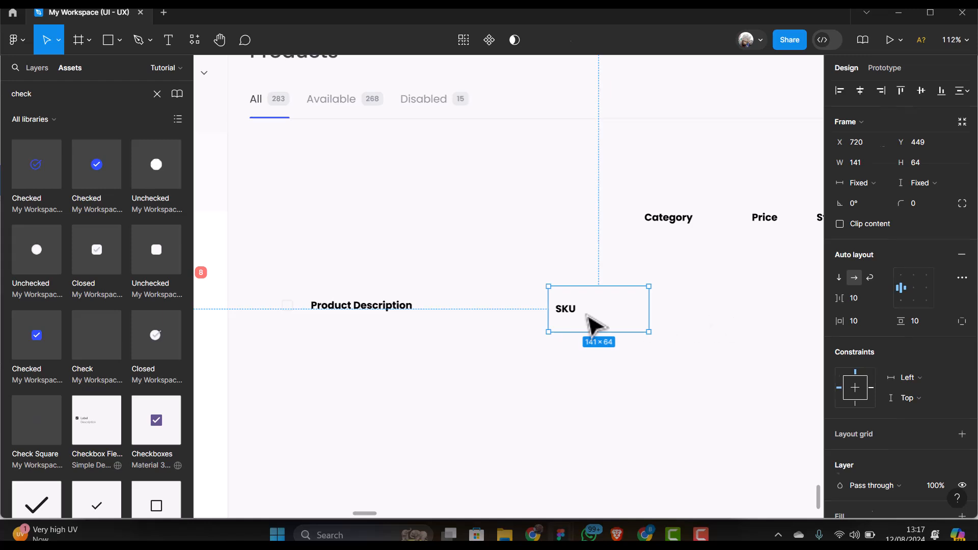
key(Delete)
click(451, 324)
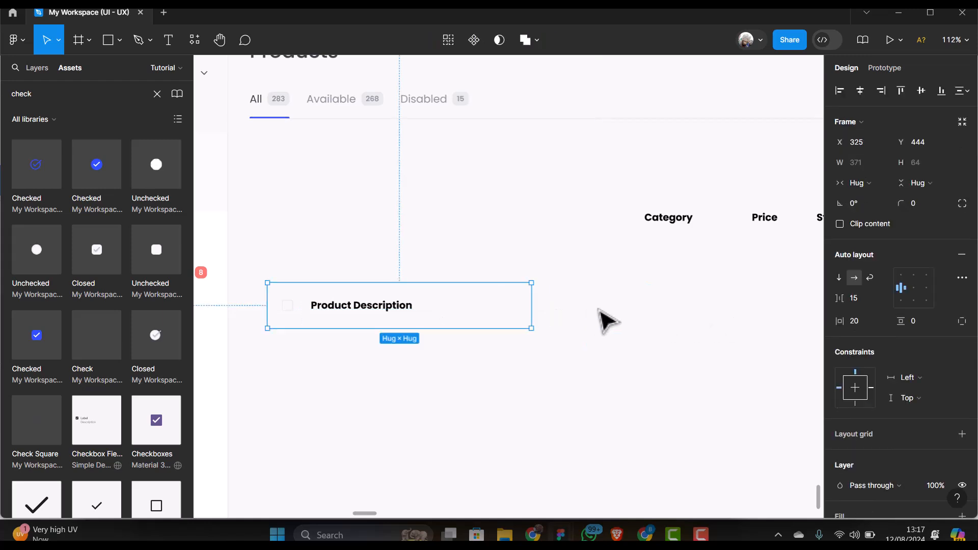
key(ctrl+z)
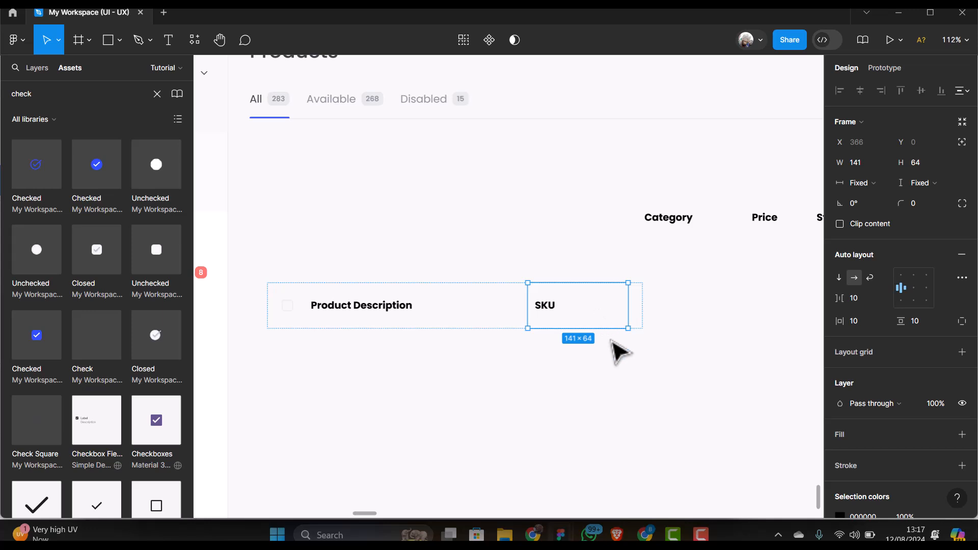
click(618, 350)
click(516, 312)
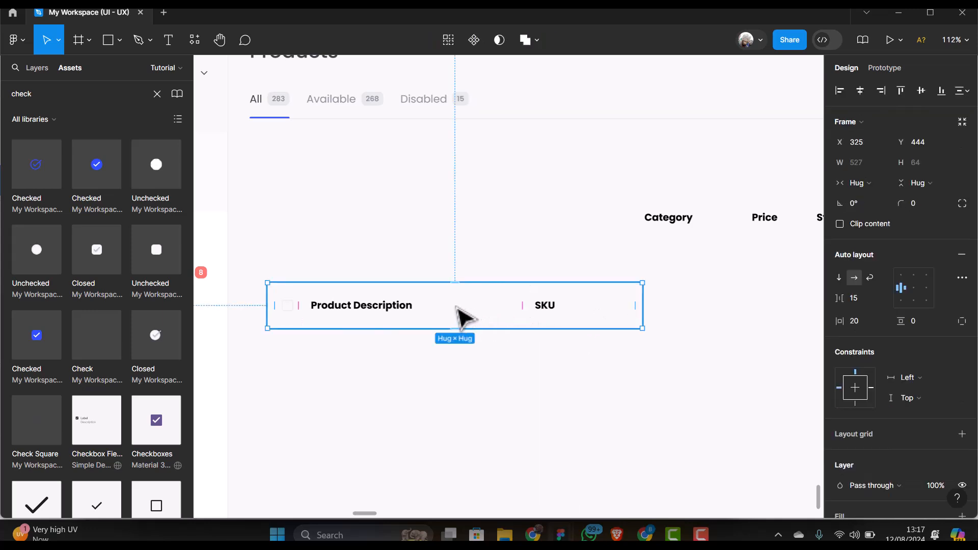
scroll(455, 306, down, 1)
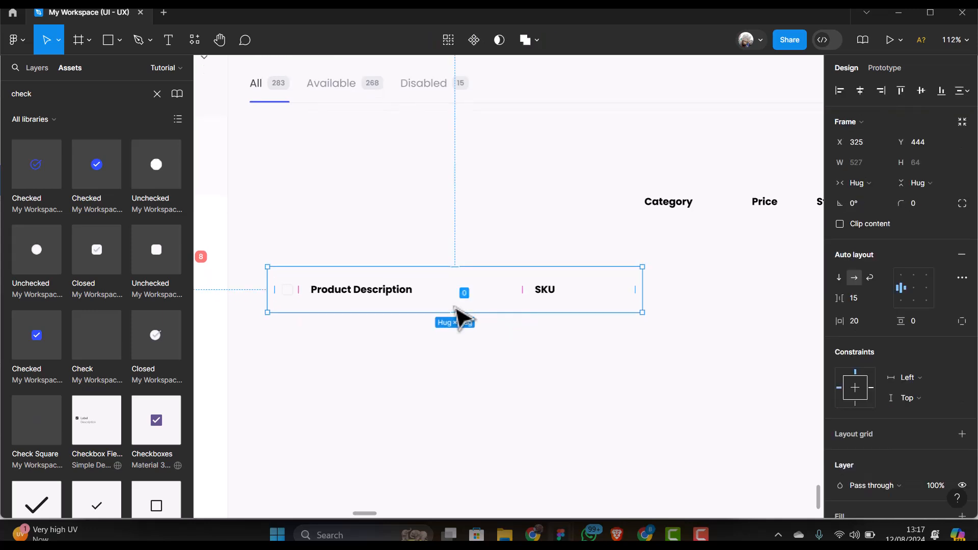
scroll(448, 304, down, 1)
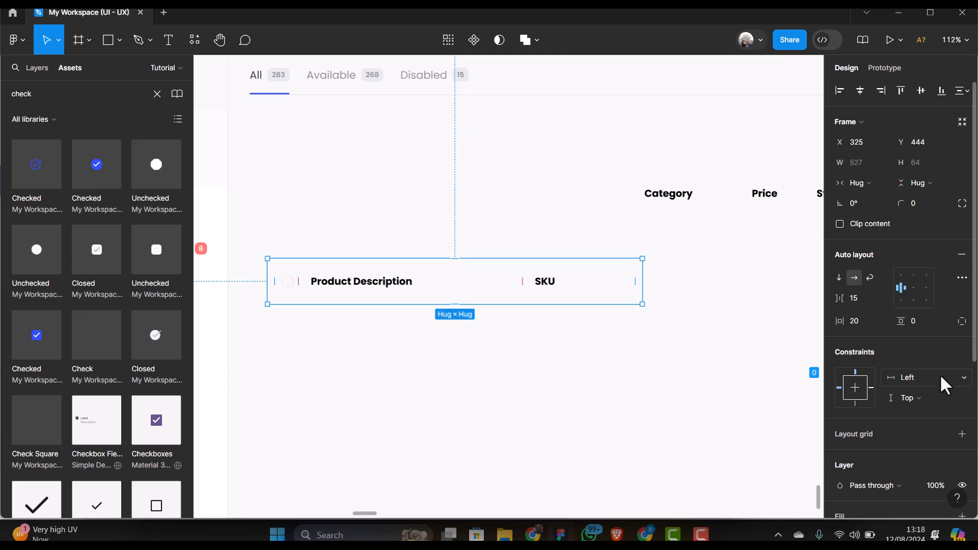
scroll(940, 374, down, 3)
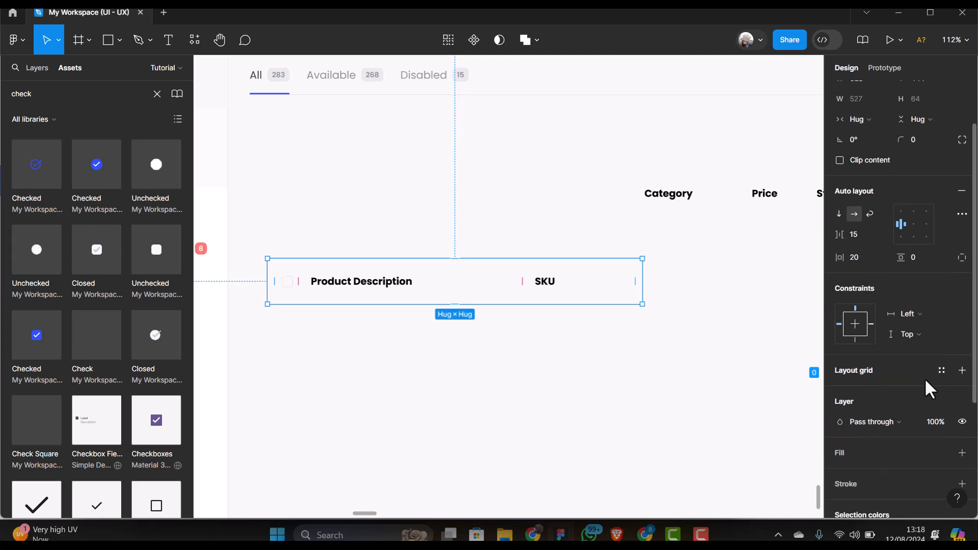
Fill the header row with the Border colour style, replacing the Grey style first tried
click(962, 453)
click(942, 451)
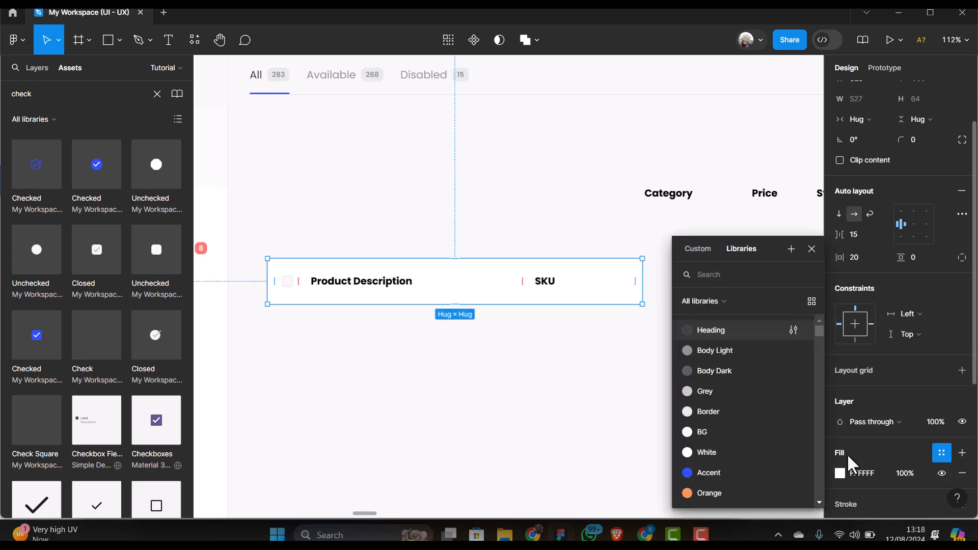
click(713, 391)
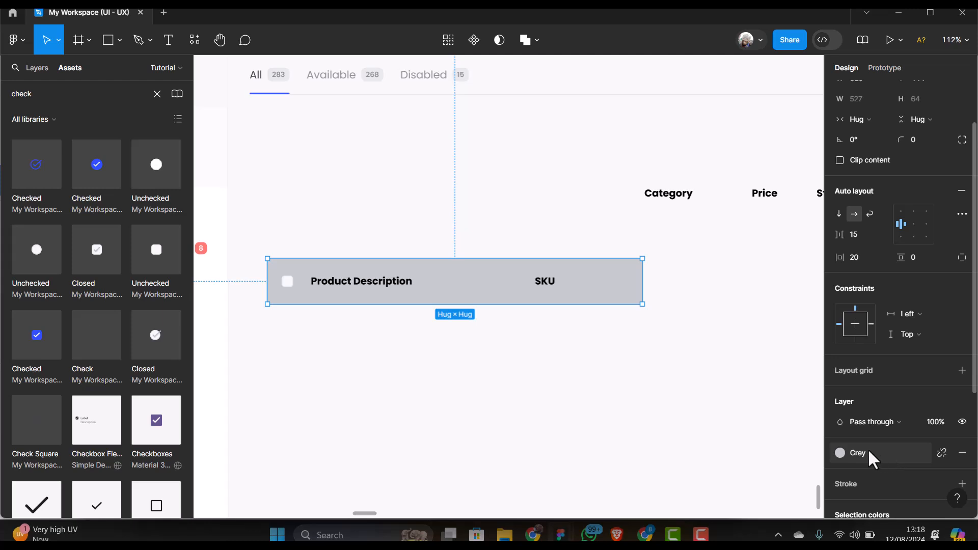
click(874, 450)
click(713, 411)
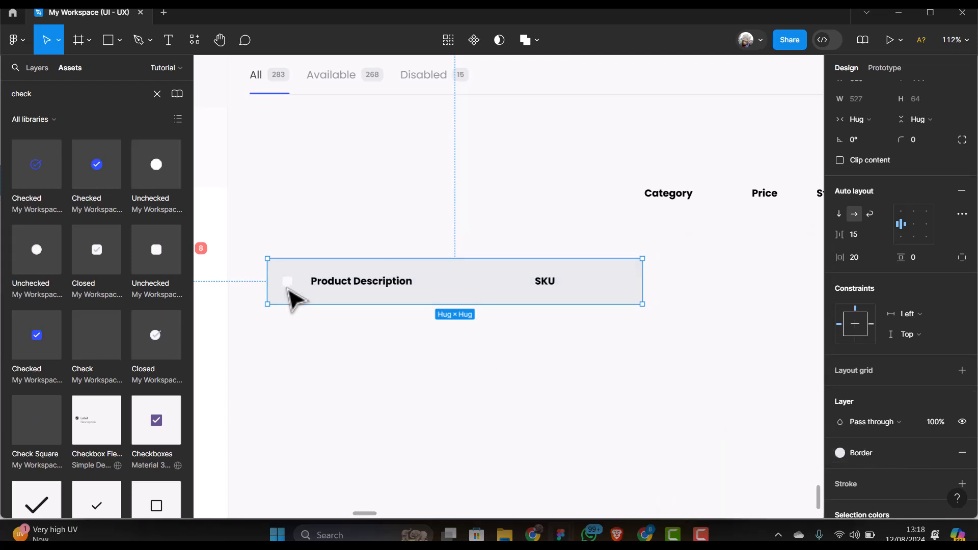
Nudge the header row up and give it a black stroke on the bottom edge only
drag(430, 278, 428, 258)
scroll(484, 262, down, 2)
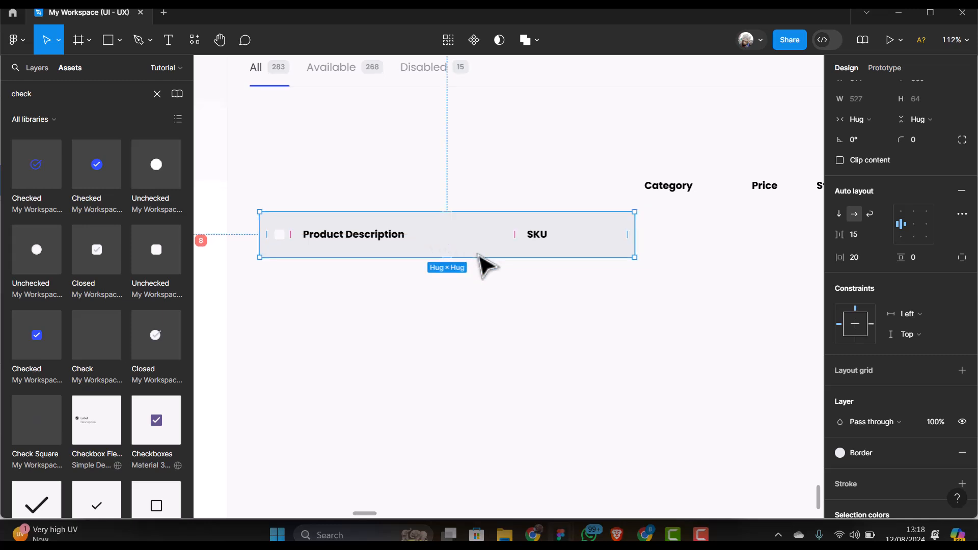
scroll(907, 421, down, 1)
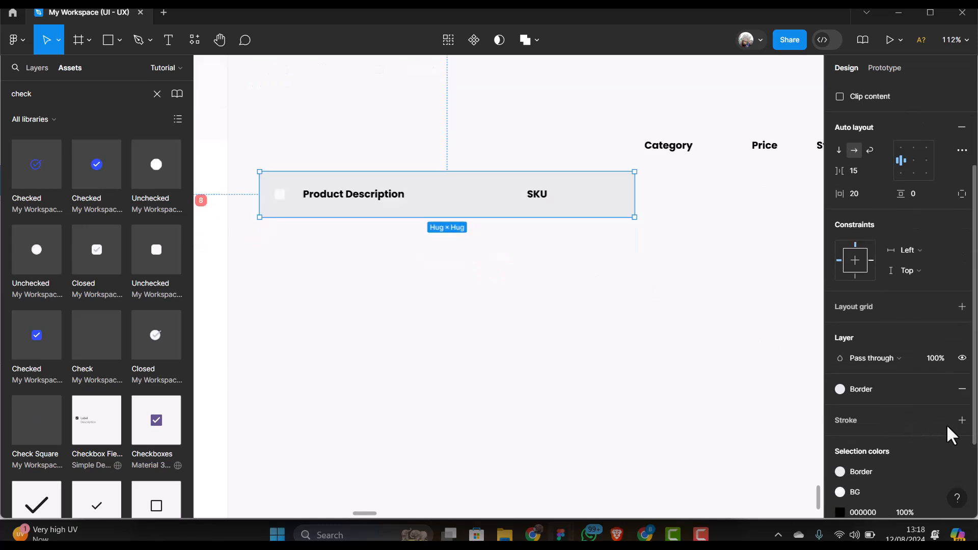
scroll(520, 257, up, 1)
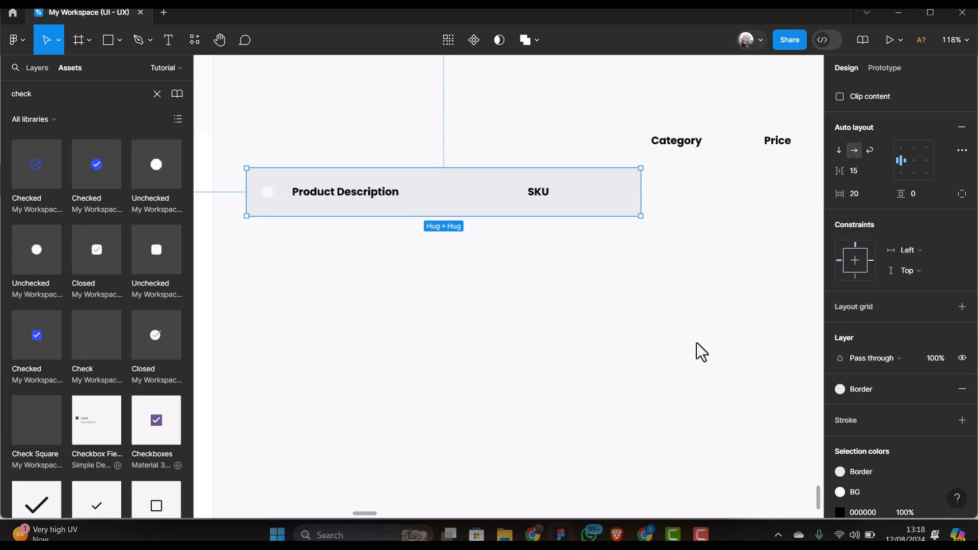
click(963, 420)
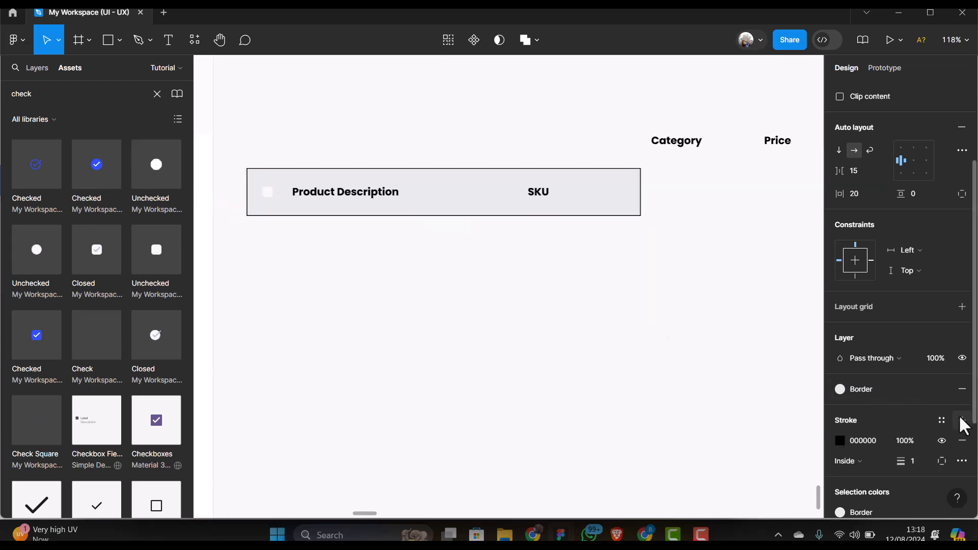
click(941, 462)
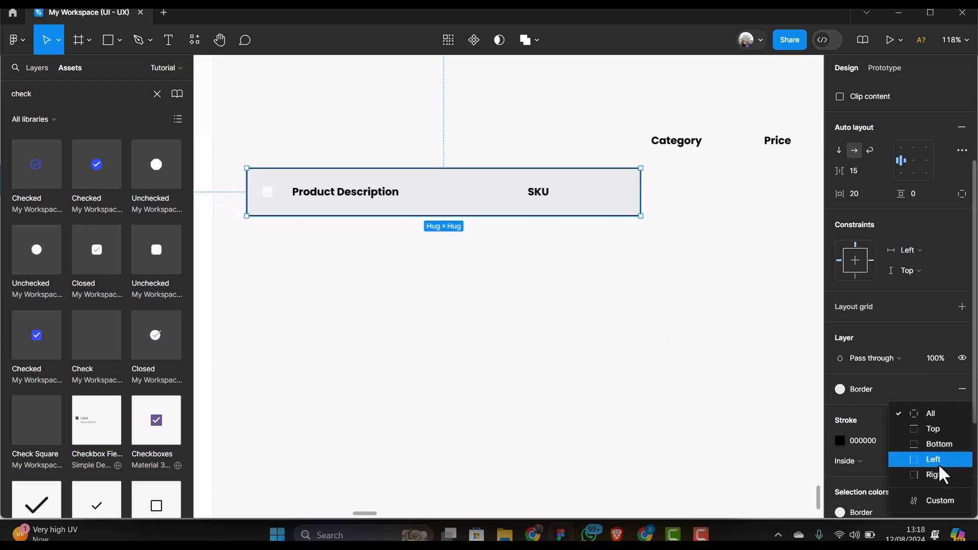
click(941, 444)
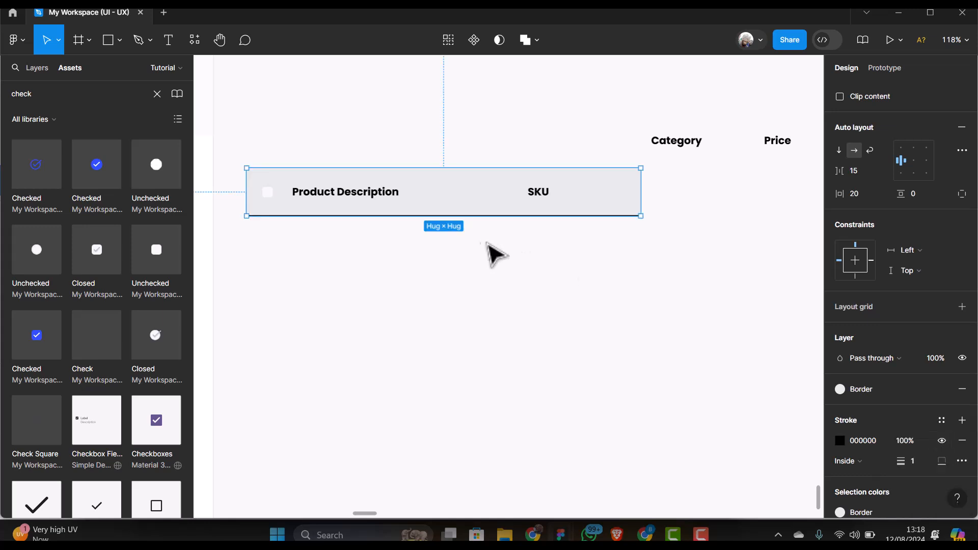
Wrap the Category heading in auto layout and set its height to 64 px
click(384, 270)
scroll(385, 270, down, 3)
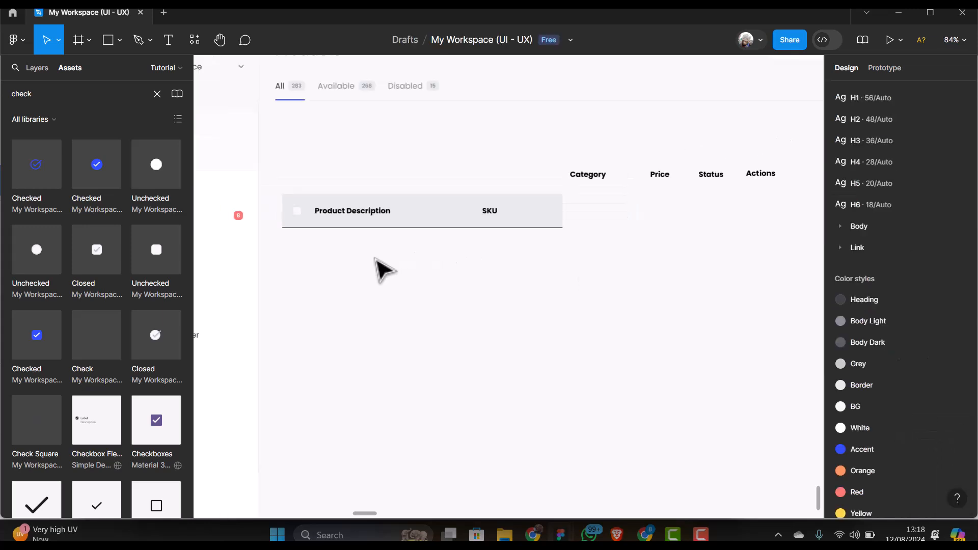
click(602, 178)
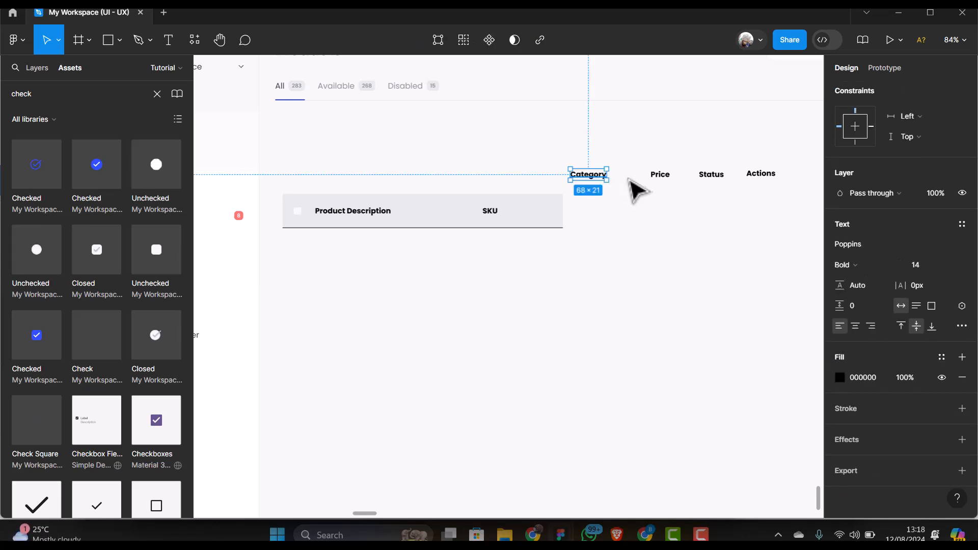
key(shift+a)
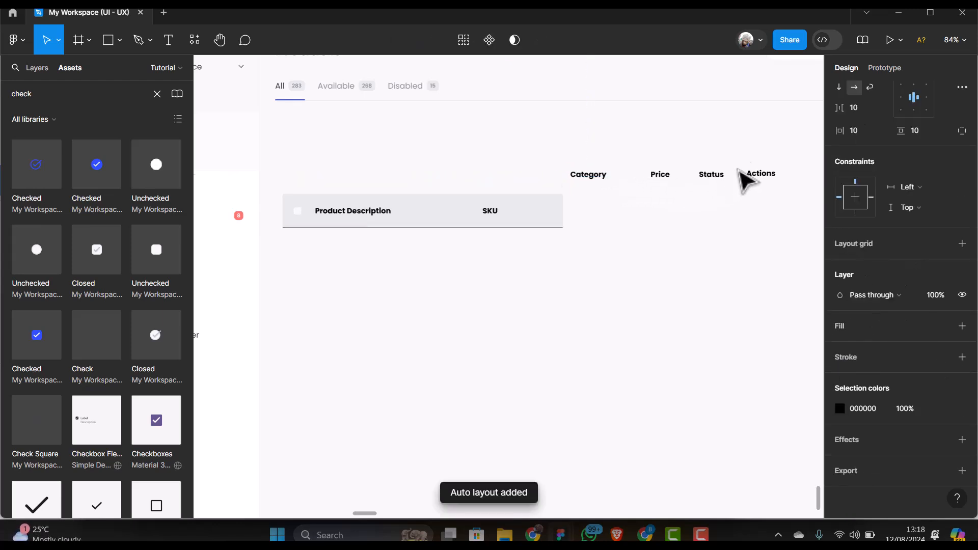
scroll(891, 179, up, 3)
click(922, 99)
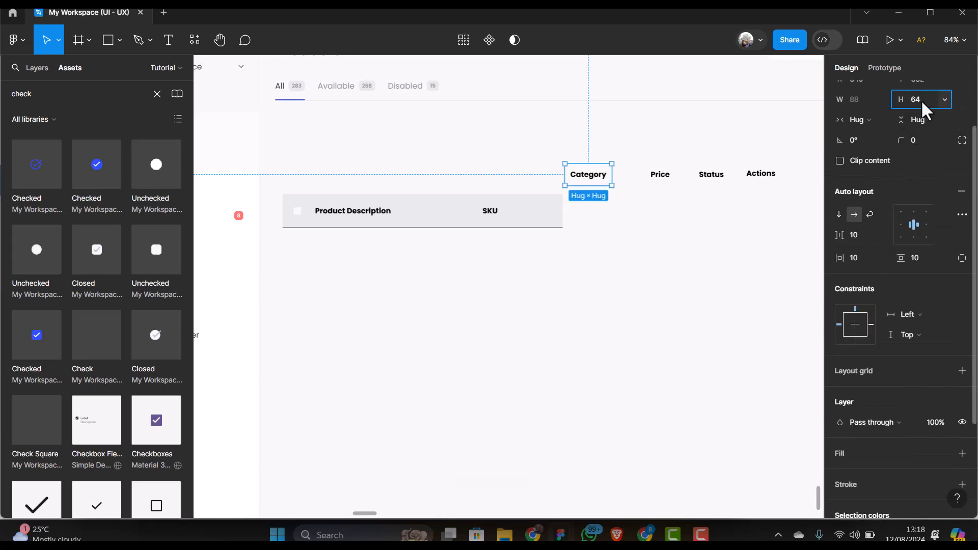
key(Return)
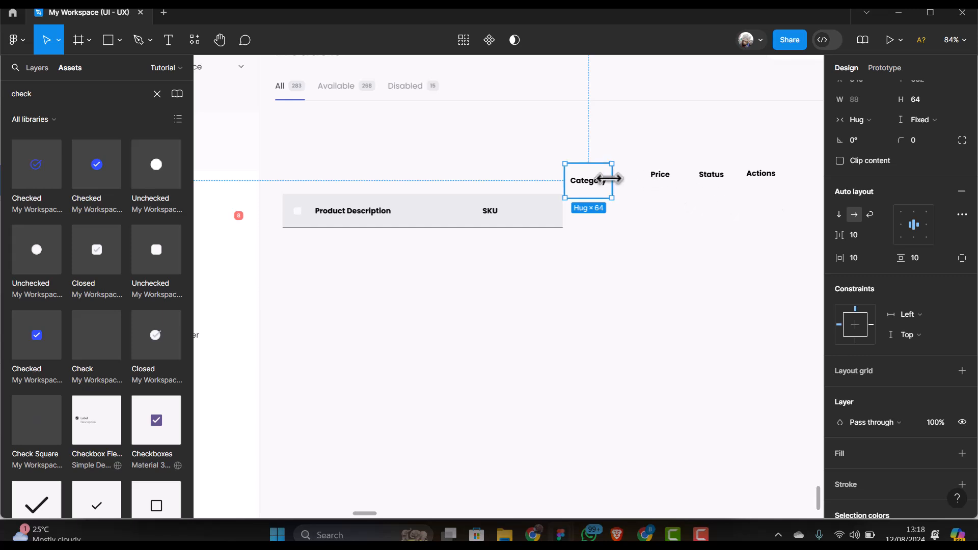
Paste the 88×64 Category cell into the header row after SKU
click(507, 232)
click(501, 225)
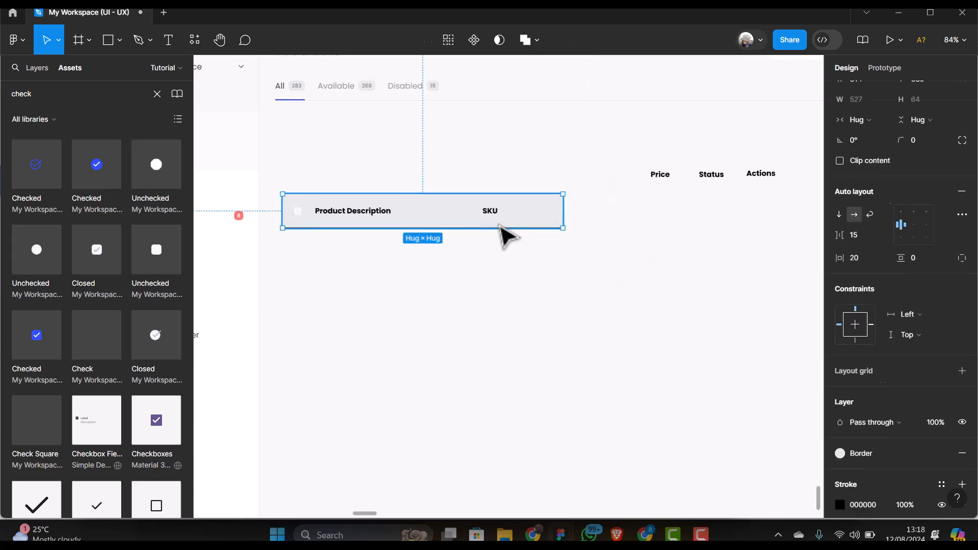
key(ctrl+v)
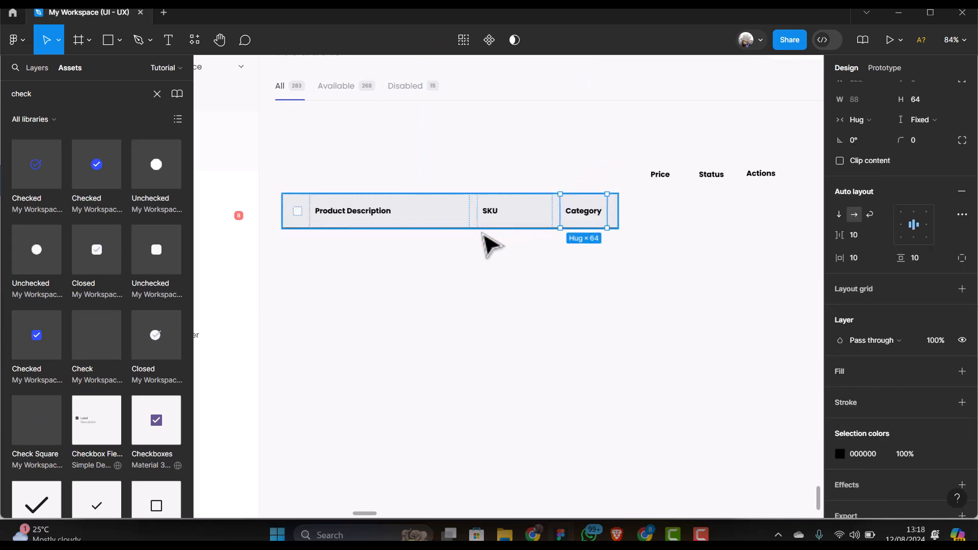
scroll(485, 233, down, 2)
scroll(759, 197, up, 1)
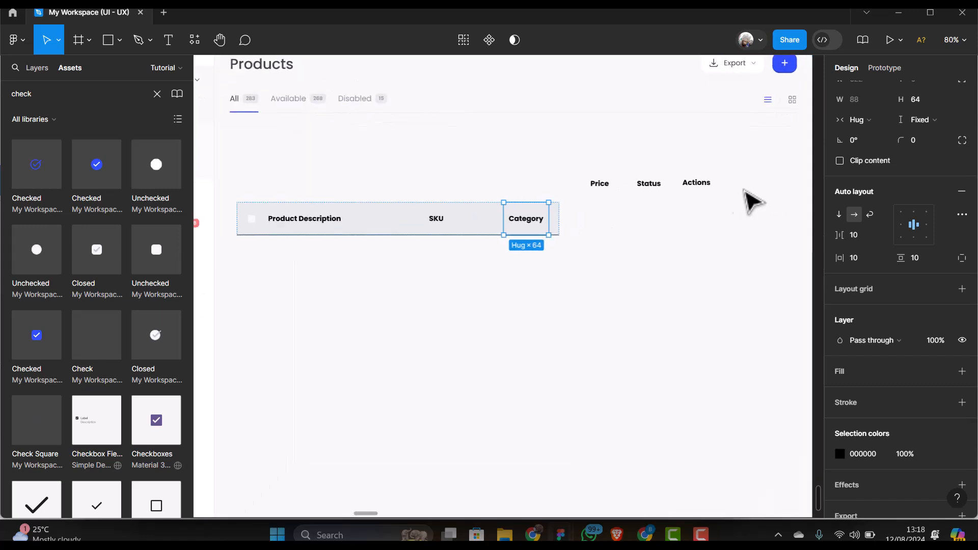
Wrap the Price, Status and Actions labels each in its own auto-layout frame
click(599, 185)
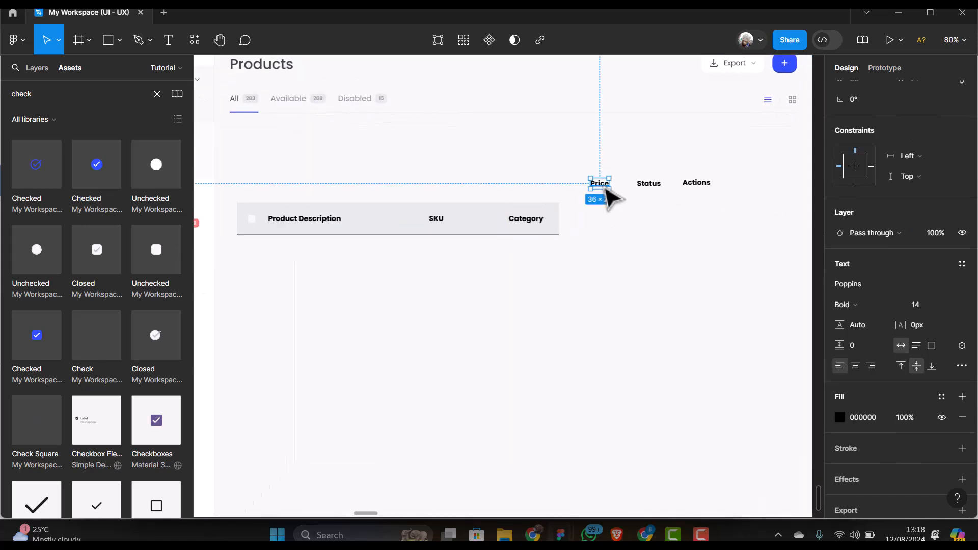
key(shift+a)
click(652, 190)
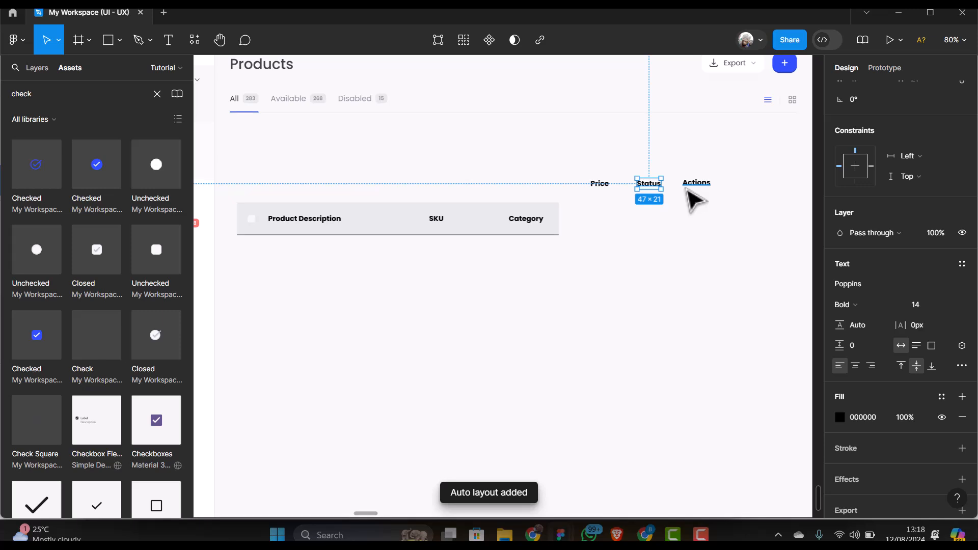
key(shift+a)
click(700, 189)
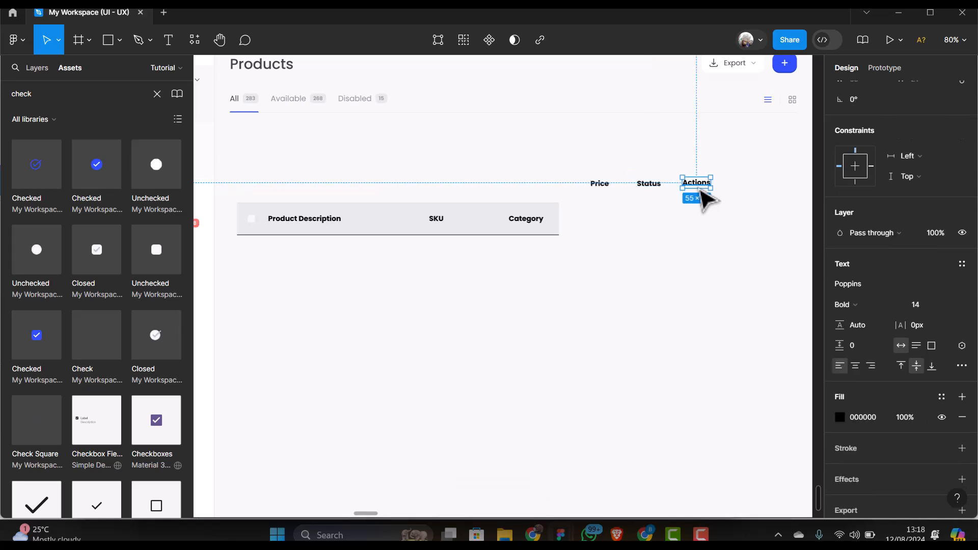
key(shift+a)
Group the three cells at 64 px high, widen to 391, and cut them out
shift+click(657, 193)
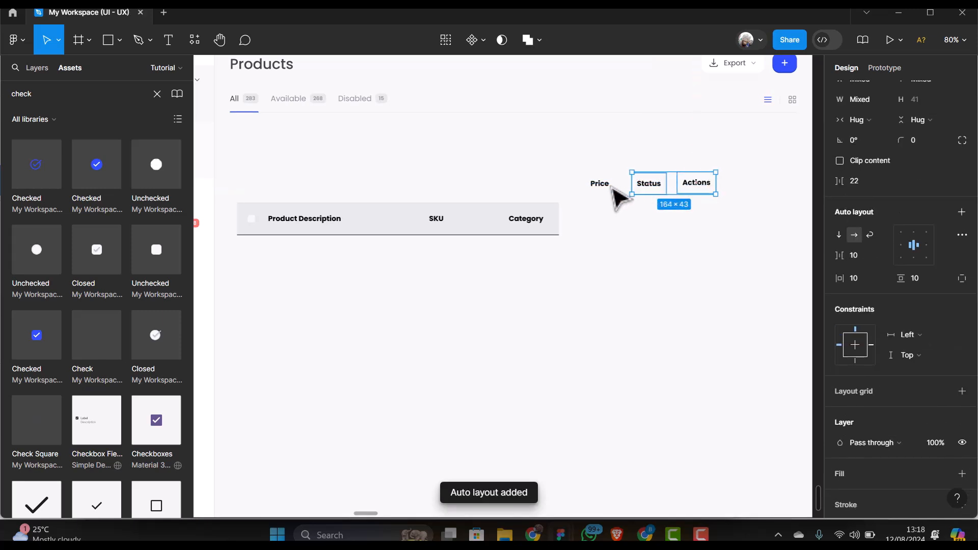
shift+click(611, 187)
click(914, 99)
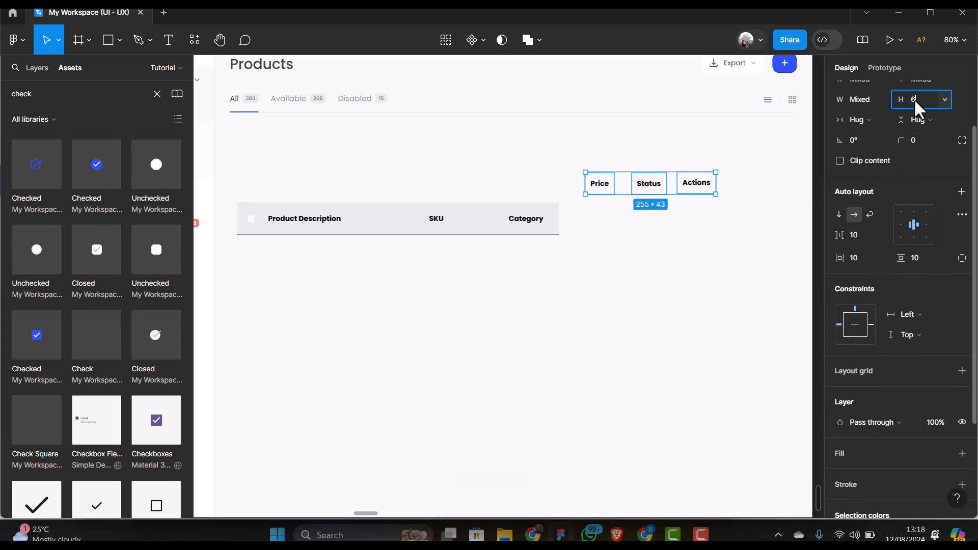
key(Return)
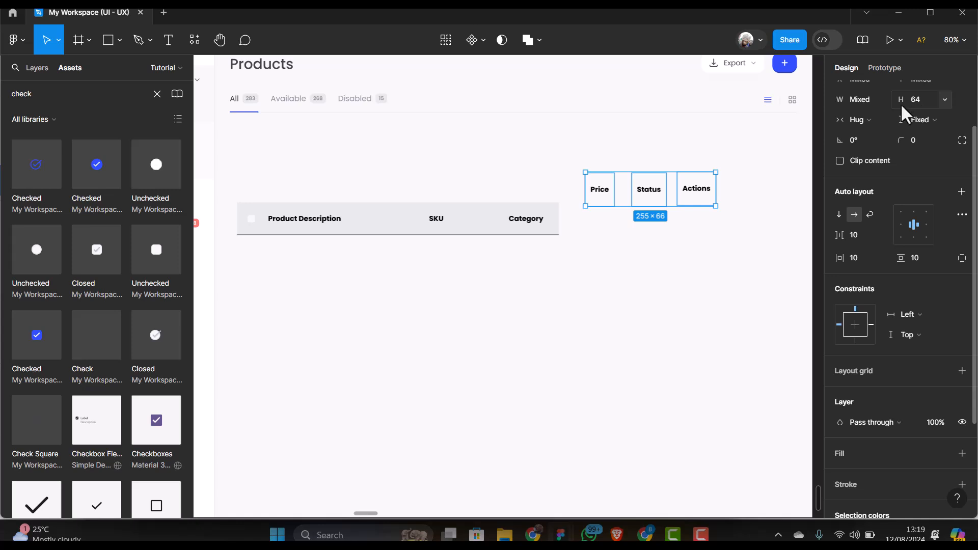
scroll(609, 231, down, 3)
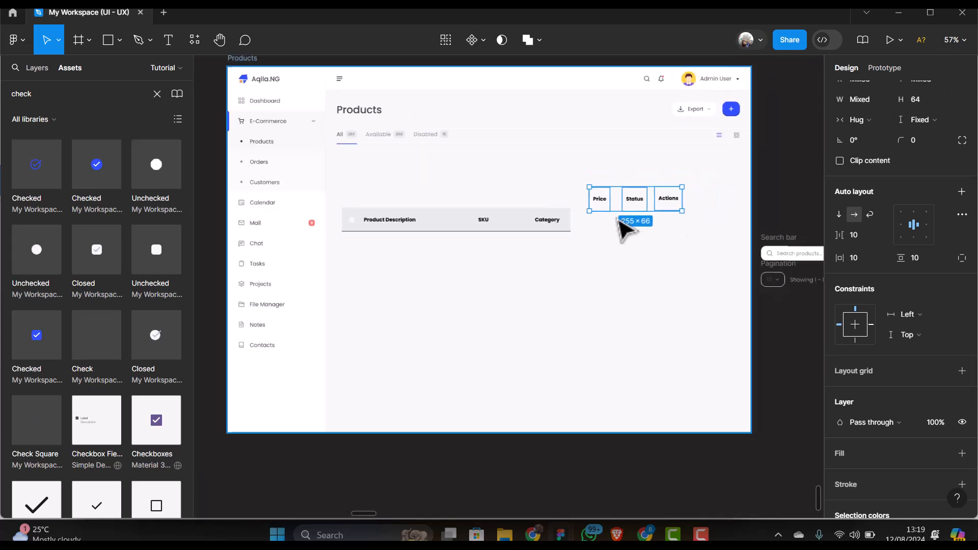
drag(683, 196, 733, 194)
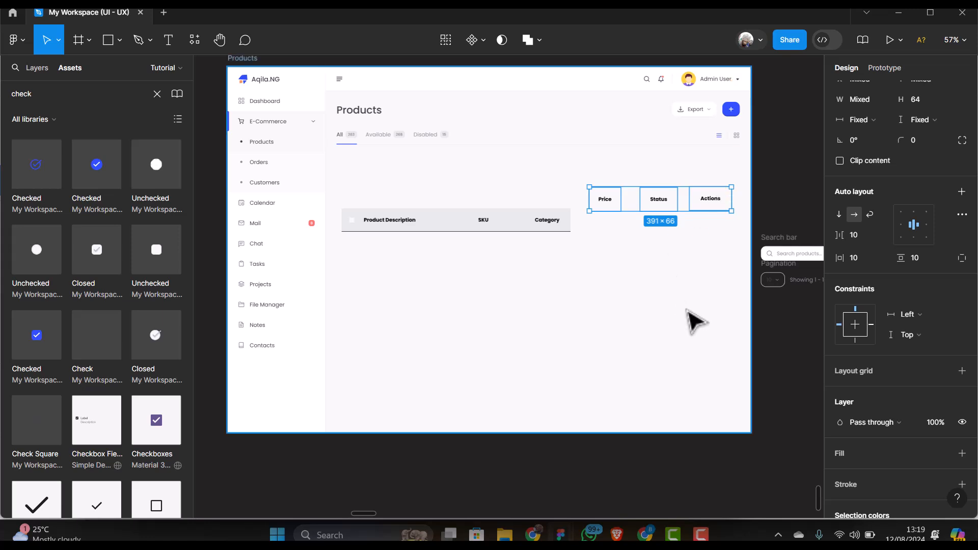
key(Delete)
click(557, 224)
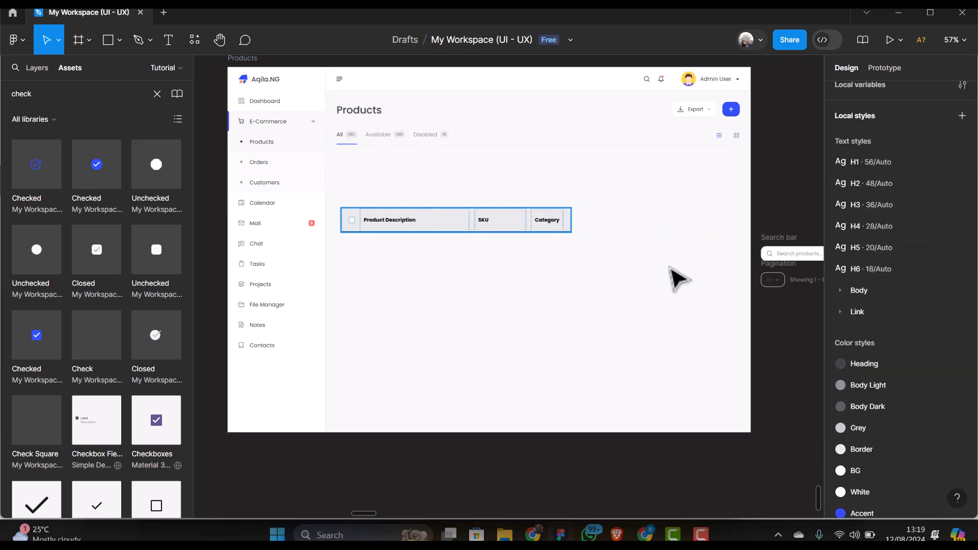
key(ctrl+z)
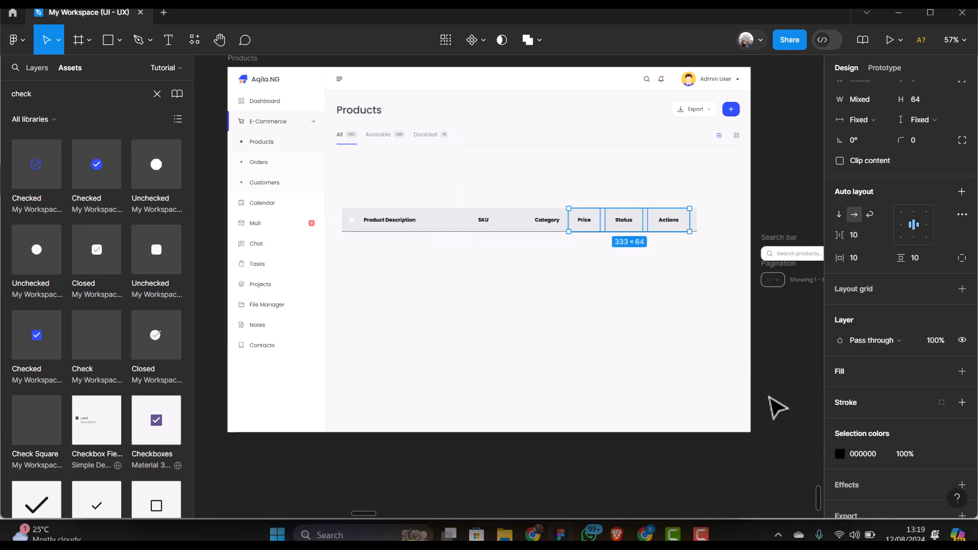
scroll(899, 411, down, 2)
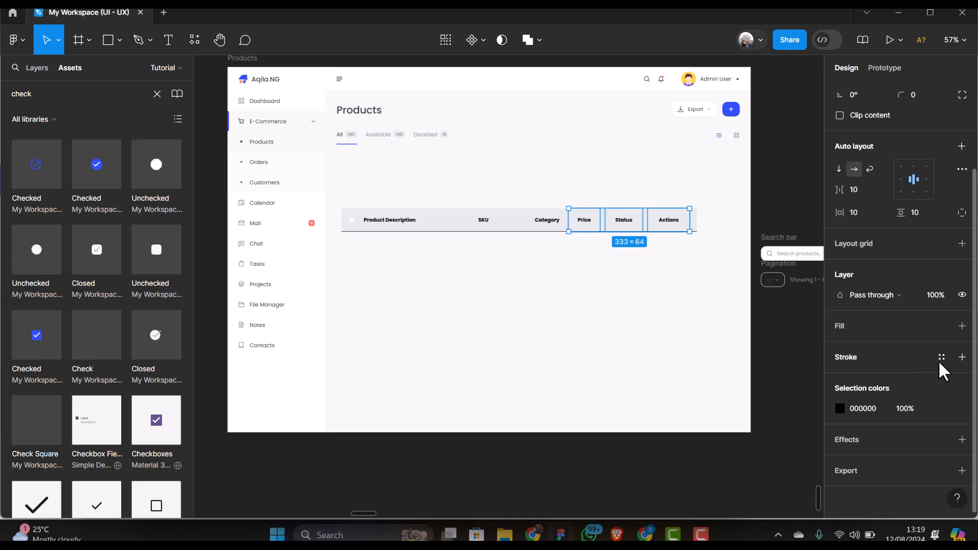
click(962, 357)
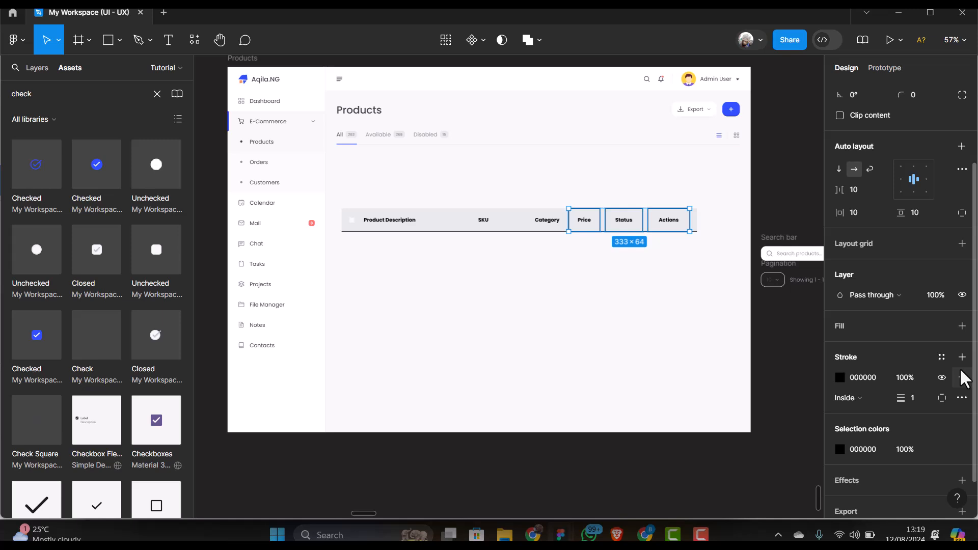
click(962, 378)
click(644, 323)
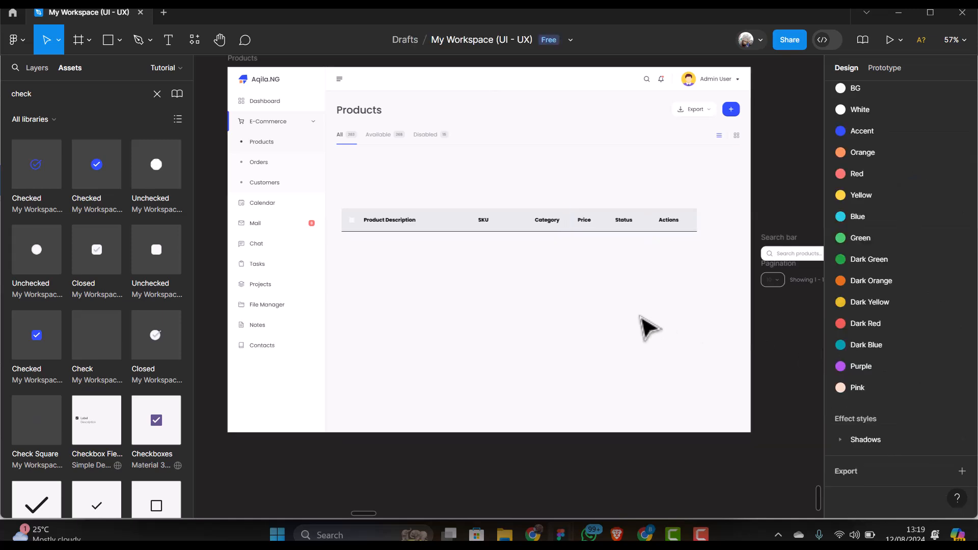
Stretch the table header row out to 1108 px wide
click(604, 230)
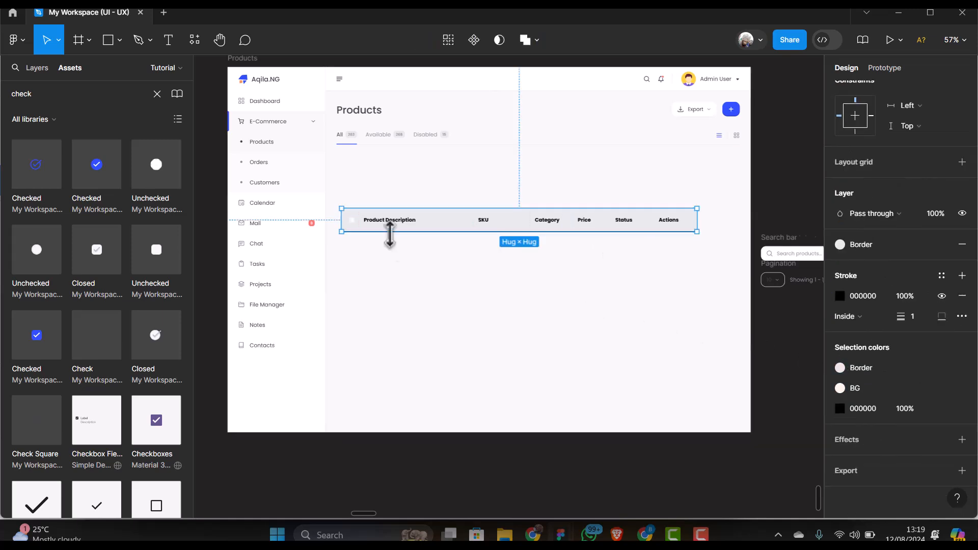
scroll(393, 240, up, 5)
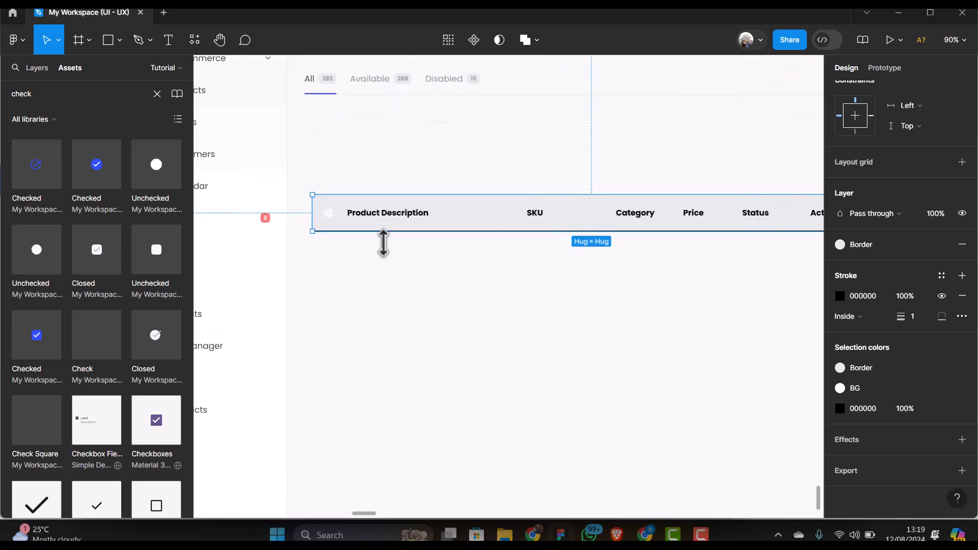
scroll(390, 237, down, 2)
scroll(393, 255, down, 3)
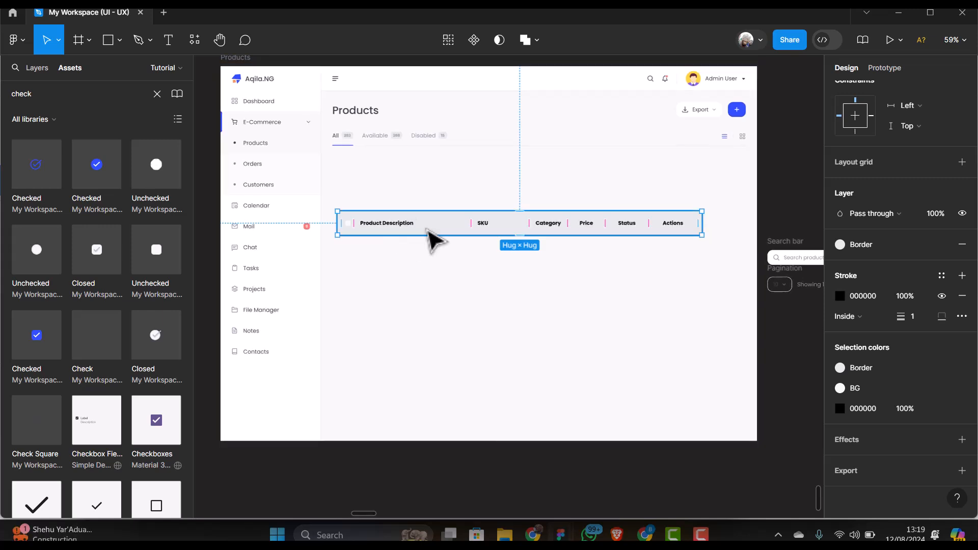
drag(439, 233, 430, 222)
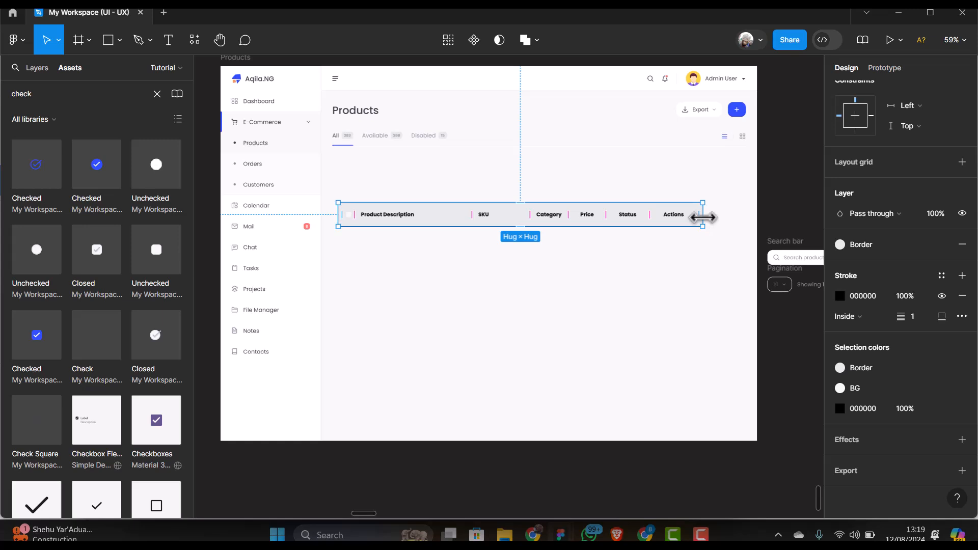
drag(703, 218, 745, 215)
drag(335, 215, 330, 214)
Alt-drag a duplicate of the header row 30 px below the original
scroll(655, 218, down, 1)
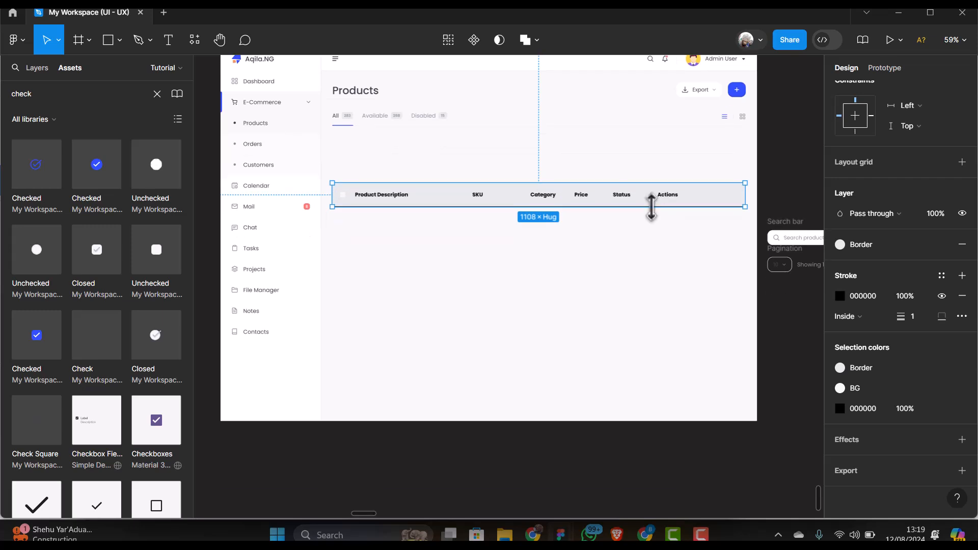
scroll(512, 228, down, 1)
click(517, 240)
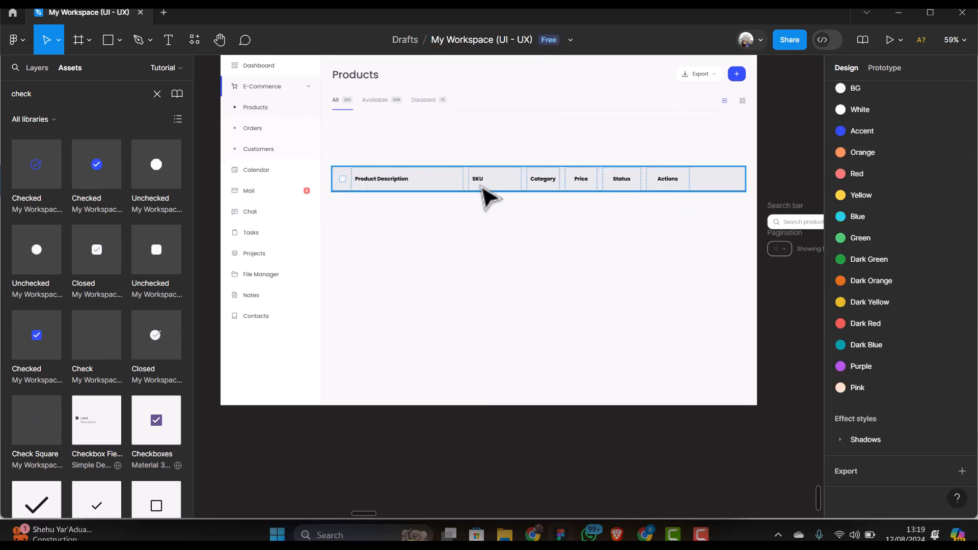
click(482, 187)
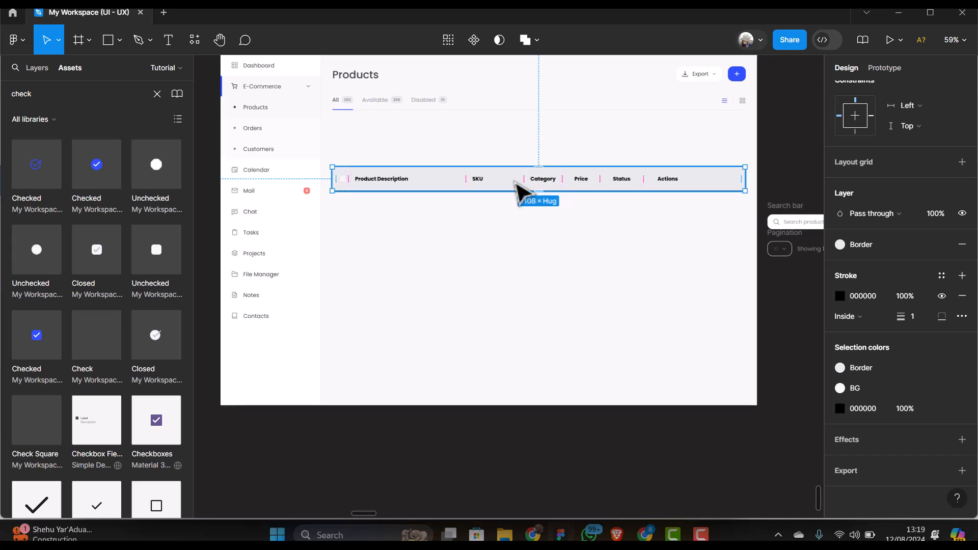
drag(514, 190, 519, 211)
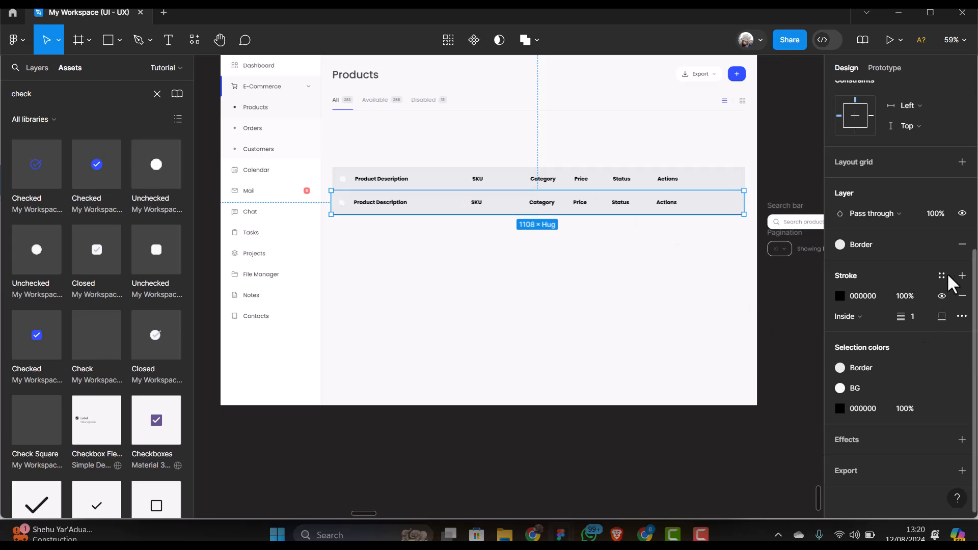
Remove the grey Border fill from the duplicated row, keeping its bottom black stroke
click(963, 246)
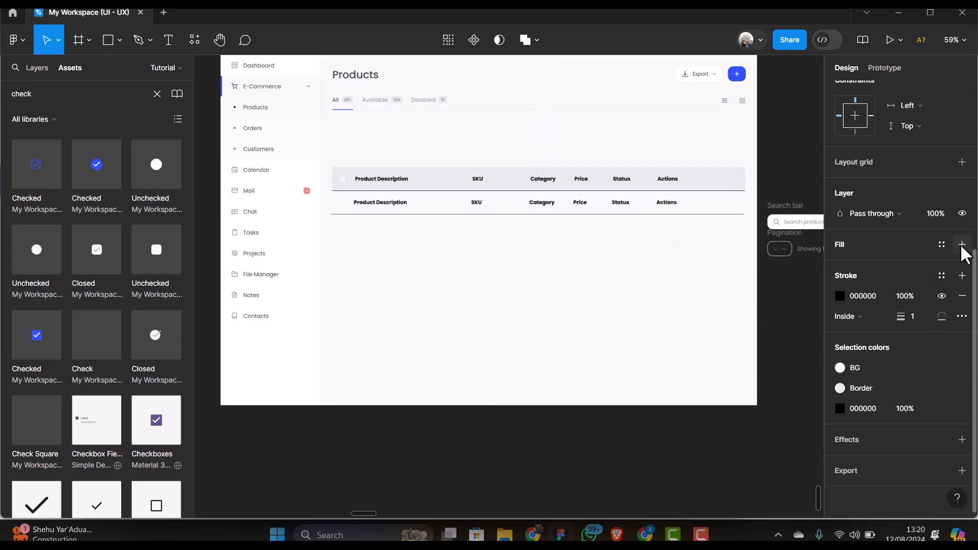
scroll(390, 205, up, 2)
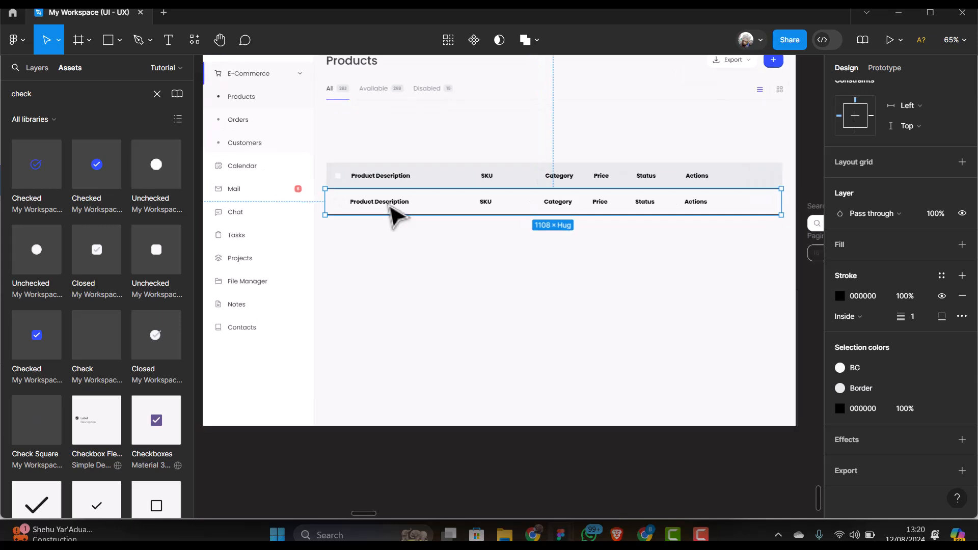
double_click(392, 209)
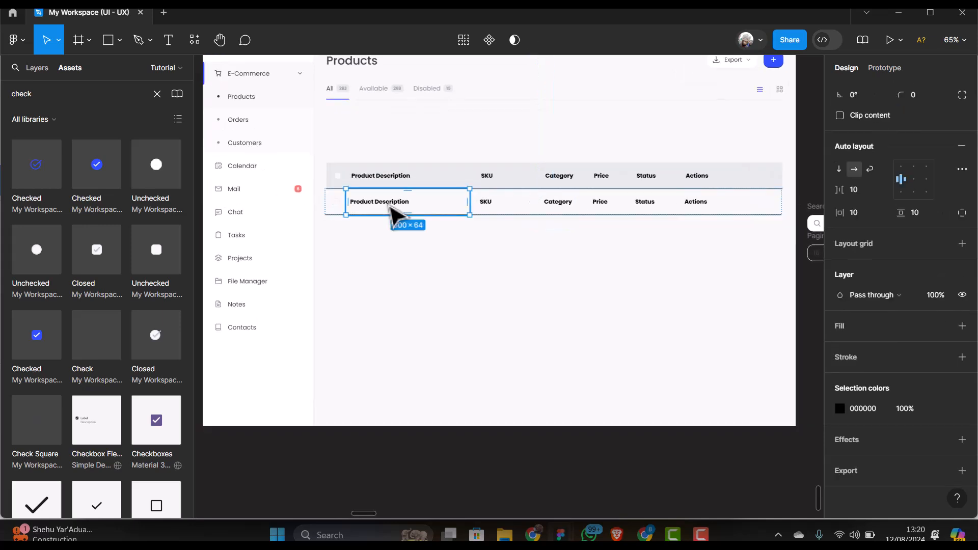
double_click(393, 211)
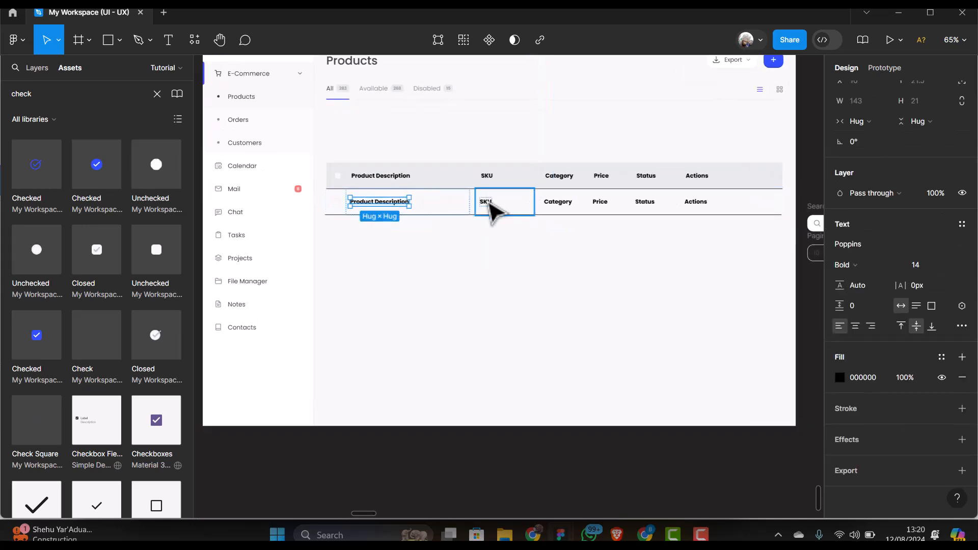
shift+click(487, 202)
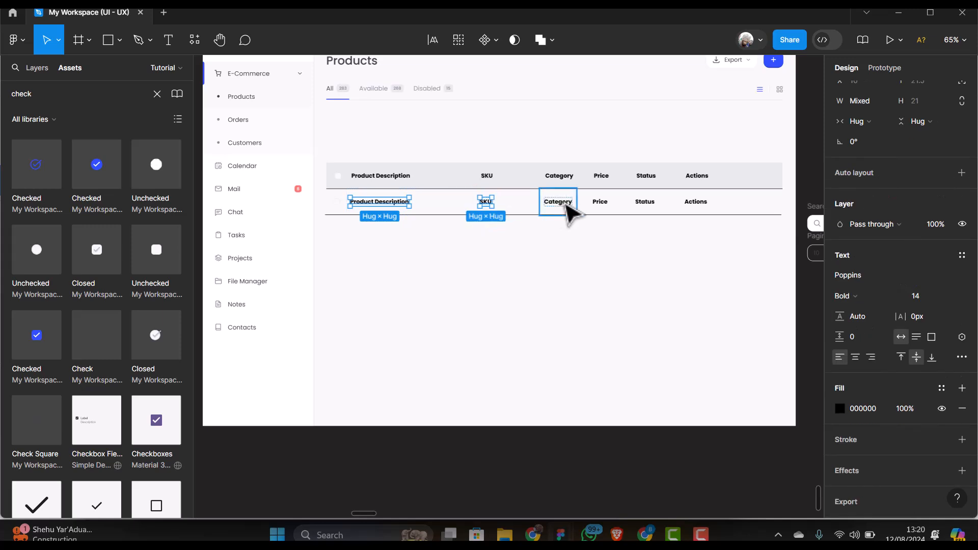
click(540, 214)
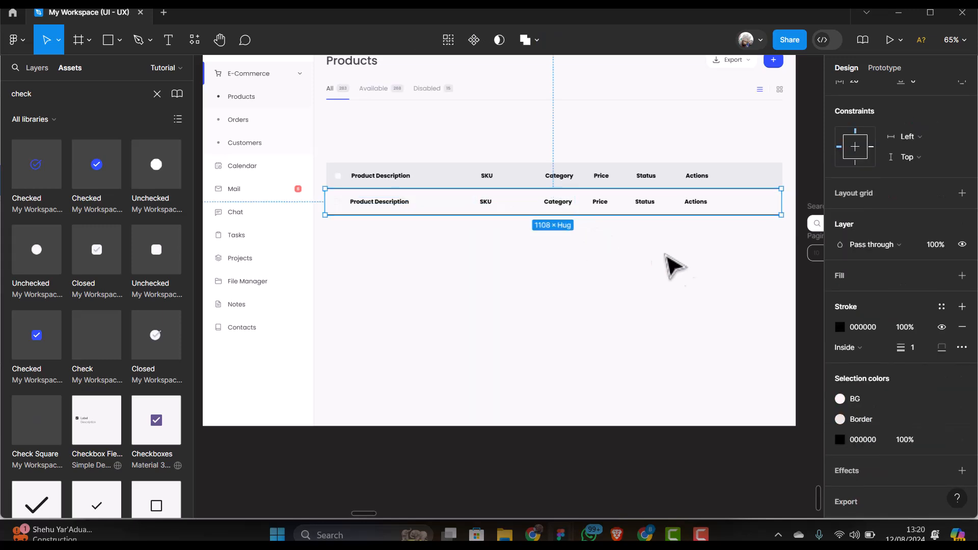
Apply the Body Dark colour style to the row's border and text
click(937, 308)
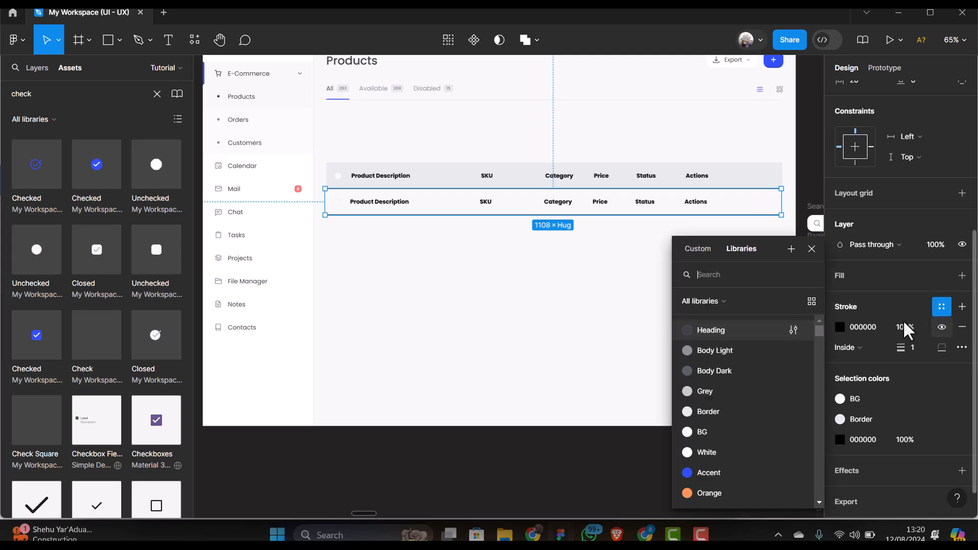
click(736, 368)
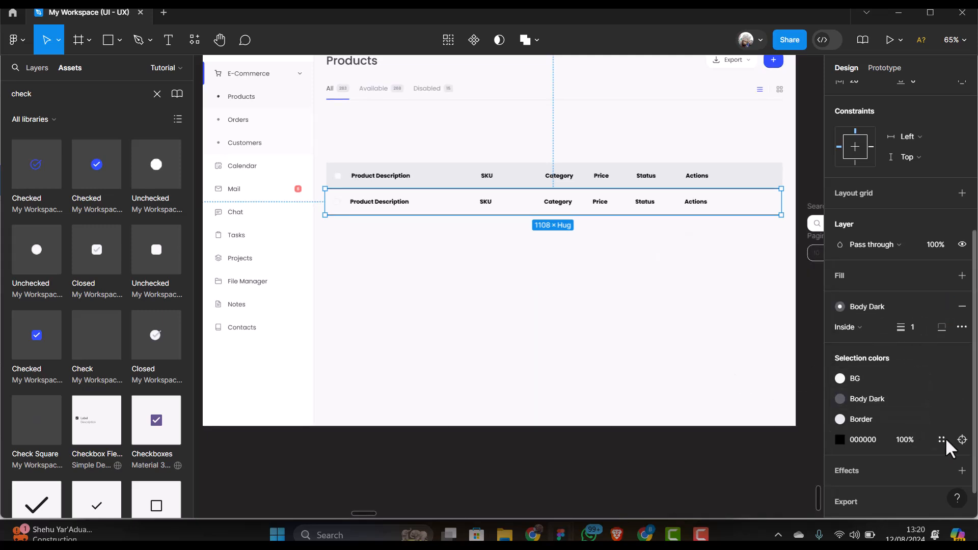
click(961, 439)
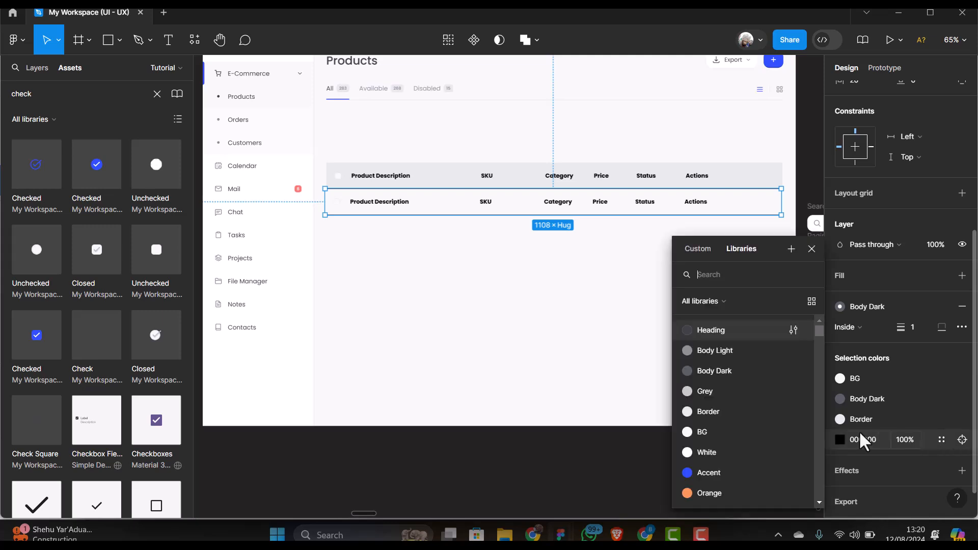
click(714, 368)
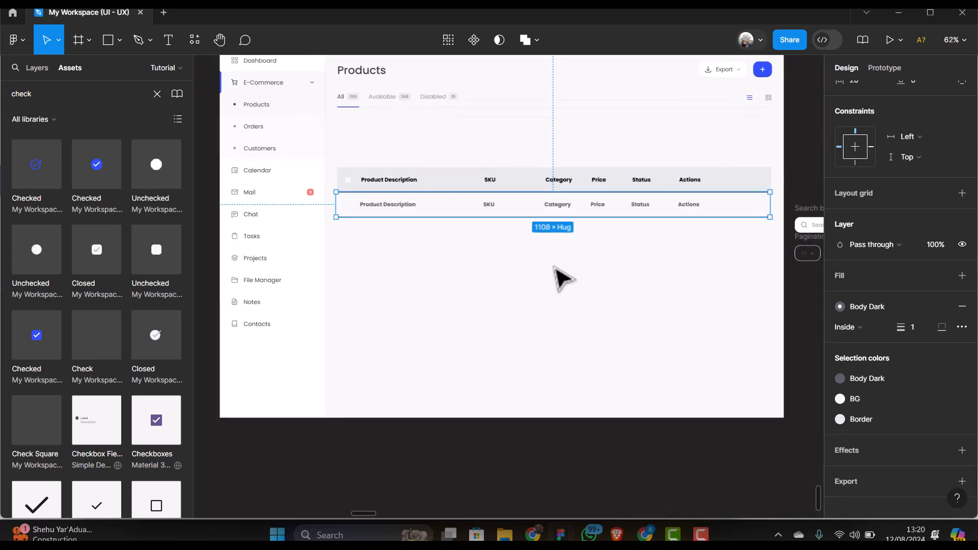
Select the second row's Product Description, SKU, Category, Price, Status and Actions labels
scroll(555, 278, up, 1)
click(556, 253)
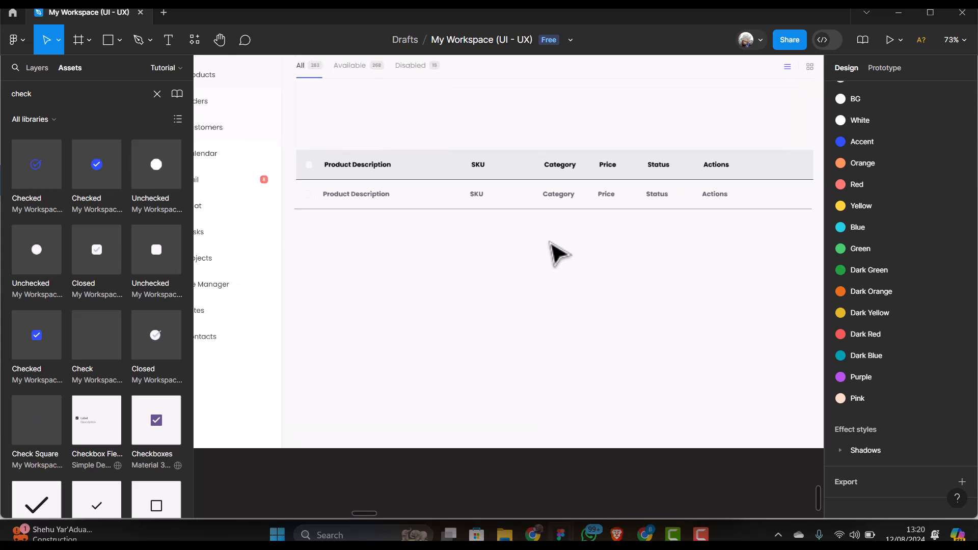
scroll(552, 252, up, 1)
click(502, 204)
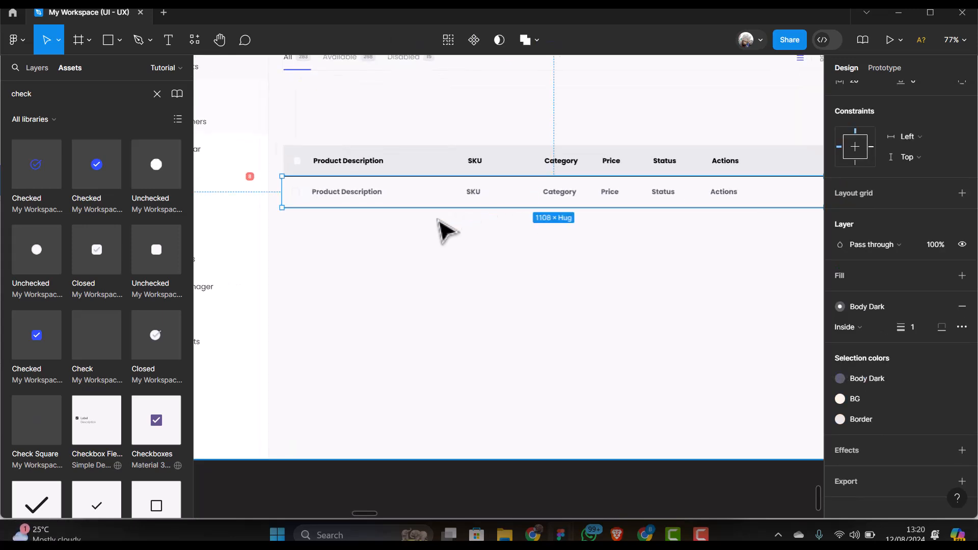
scroll(447, 230, up, 1)
double_click(356, 191)
double_click(354, 190)
key(Escape)
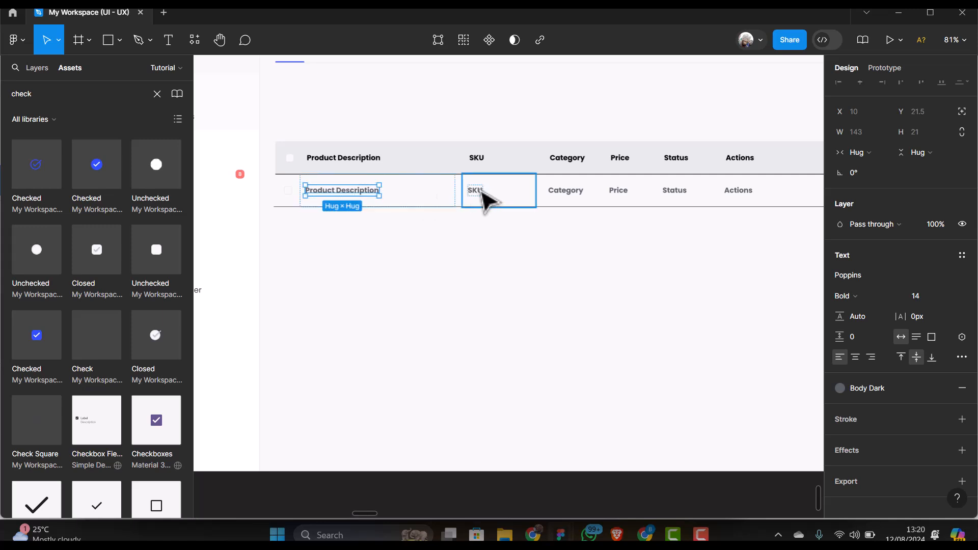
shift+click(479, 192)
shift+click(576, 192)
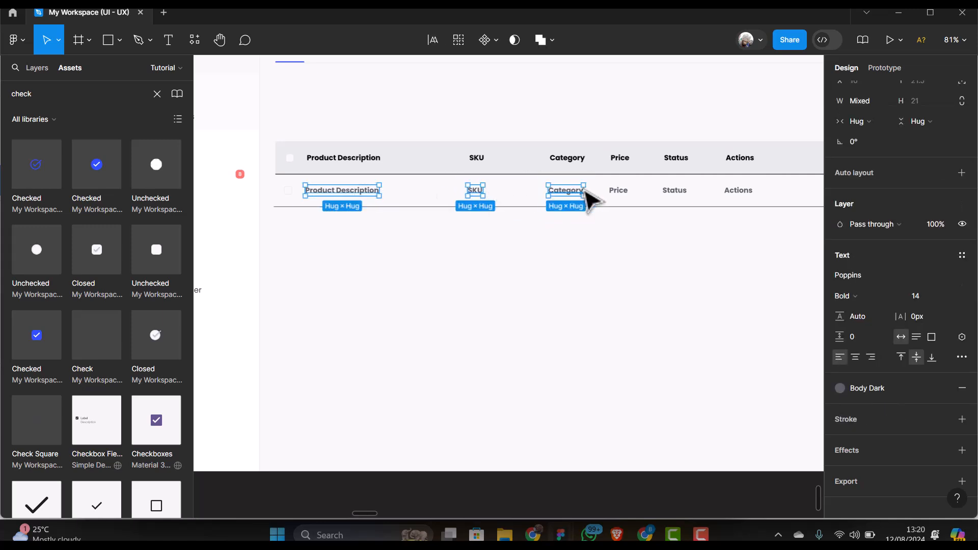
shift+click(622, 195)
shift+click(673, 196)
shift+click(740, 196)
Change the selected labels to Poppins Regular weight
scroll(575, 223, down, 2)
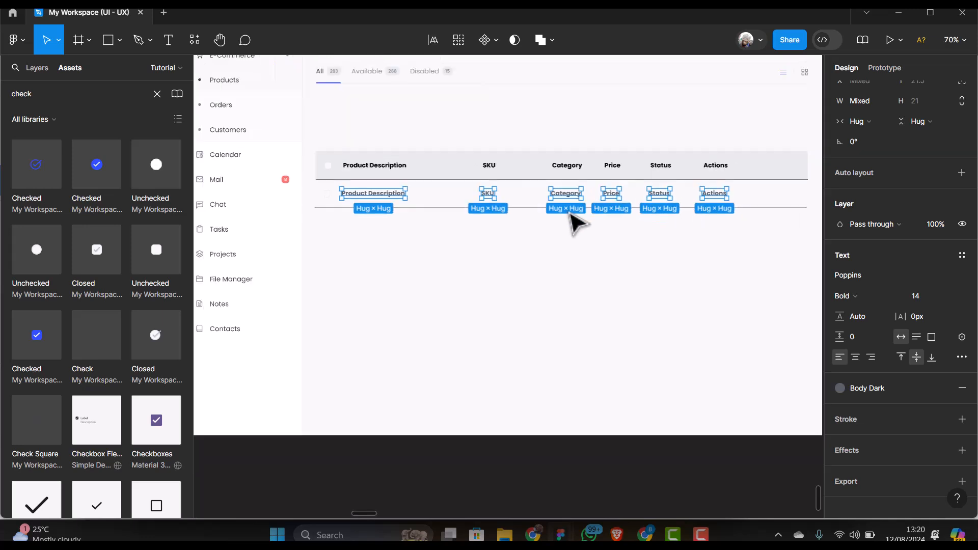
scroll(571, 215, down, 3)
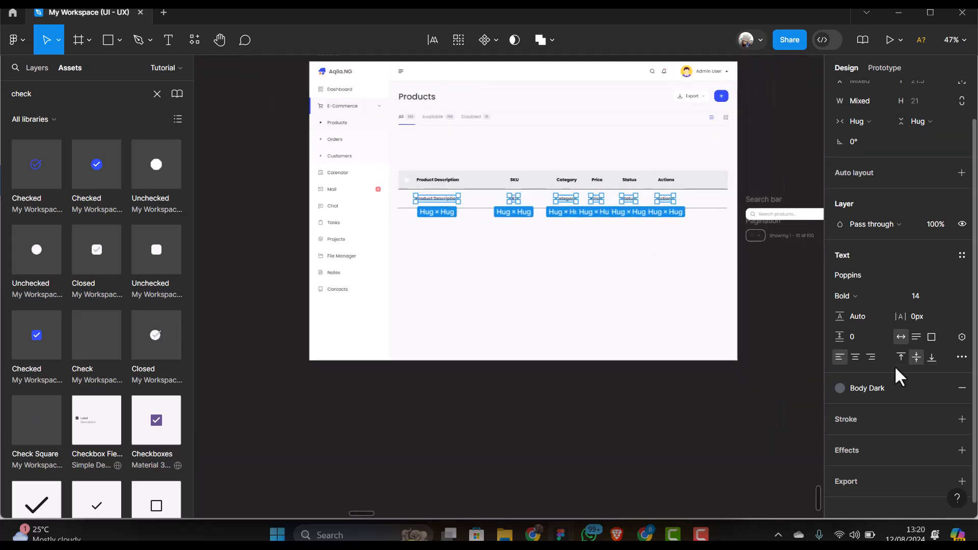
click(897, 298)
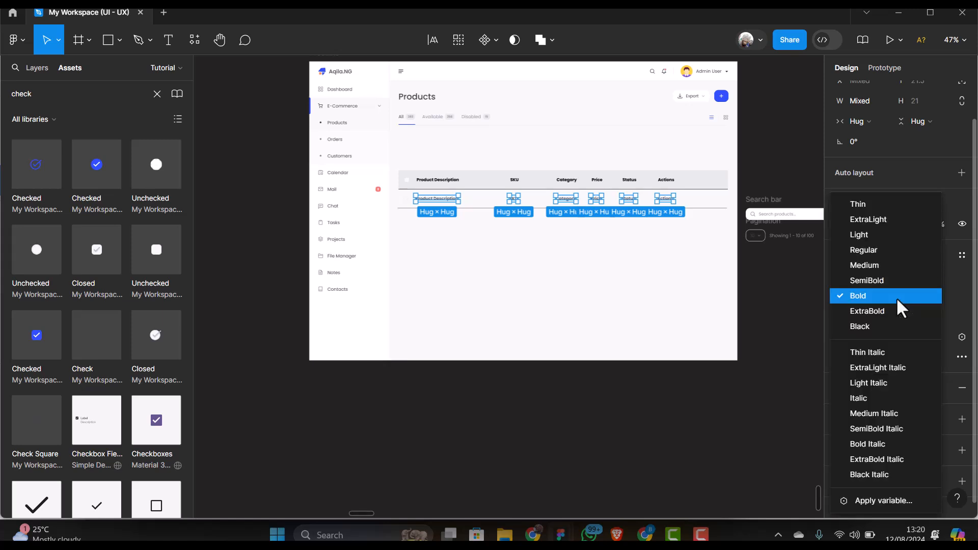
click(870, 249)
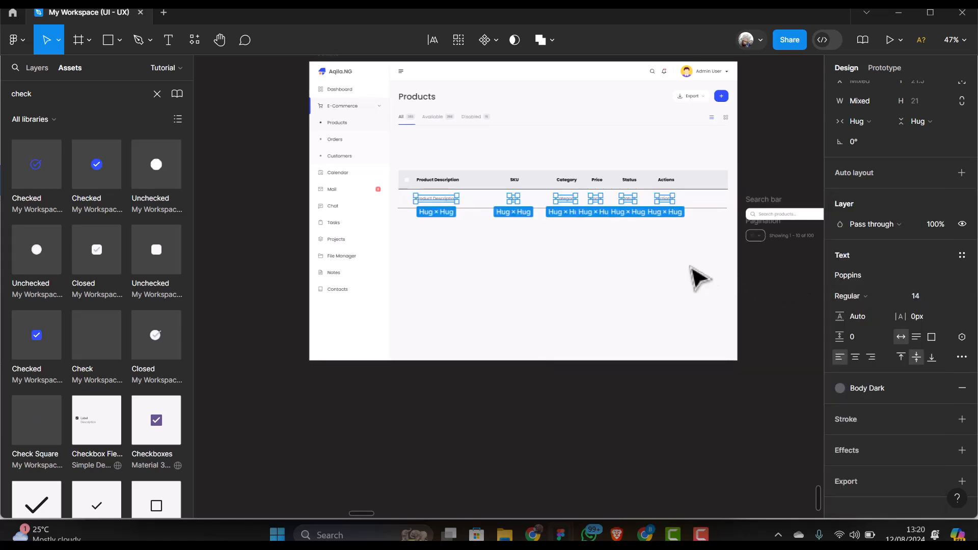
Select the first data row's Product Description, SKU and Category labels, then the whole row
click(637, 261)
ctrl+scroll(613, 260, up, 3)
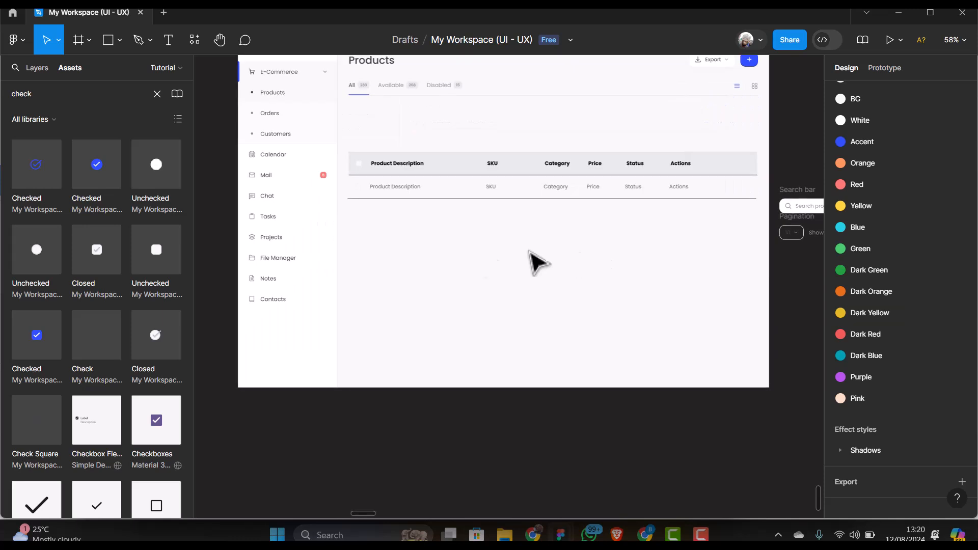
click(416, 194)
double_click(426, 192)
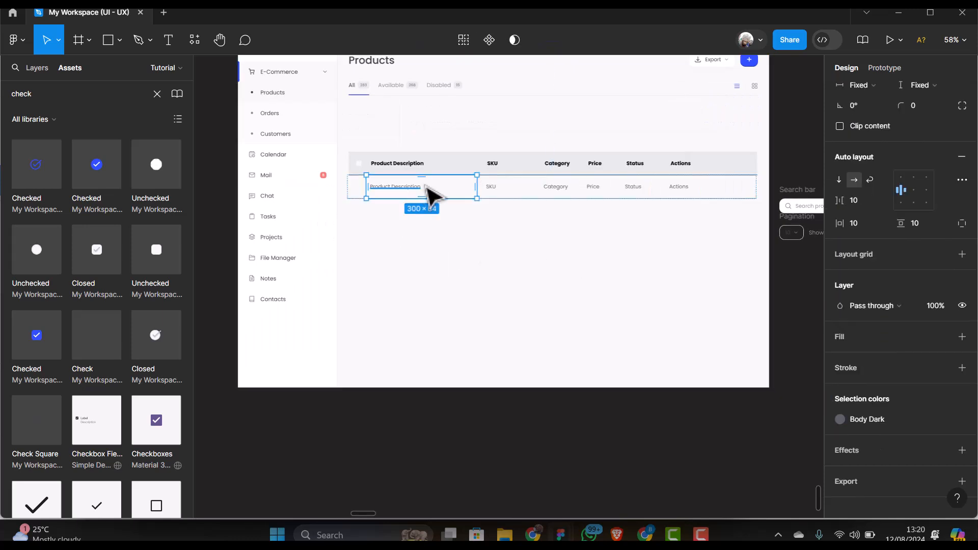
ctrl+scroll(431, 193, up, 3)
click(393, 199)
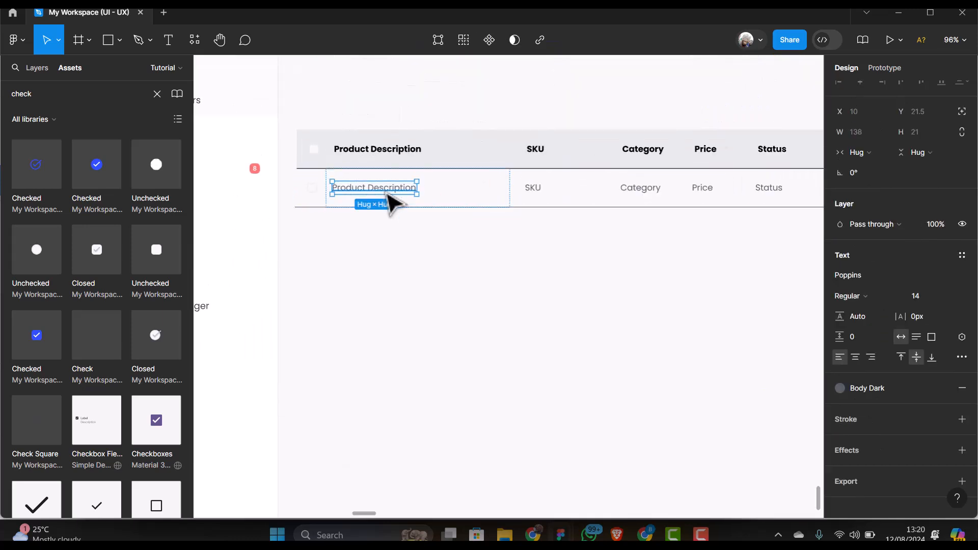
shift+click(535, 196)
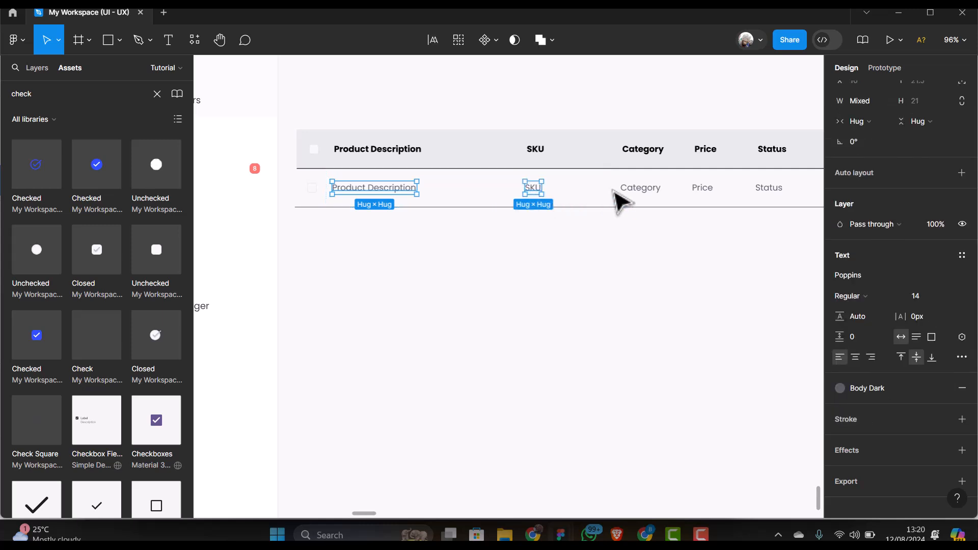
shift+click(643, 196)
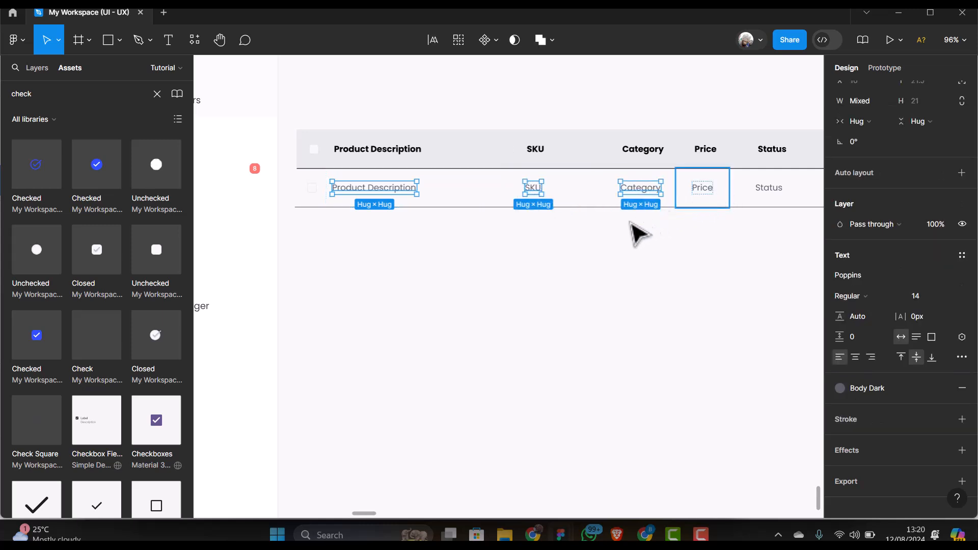
click(564, 240)
click(527, 207)
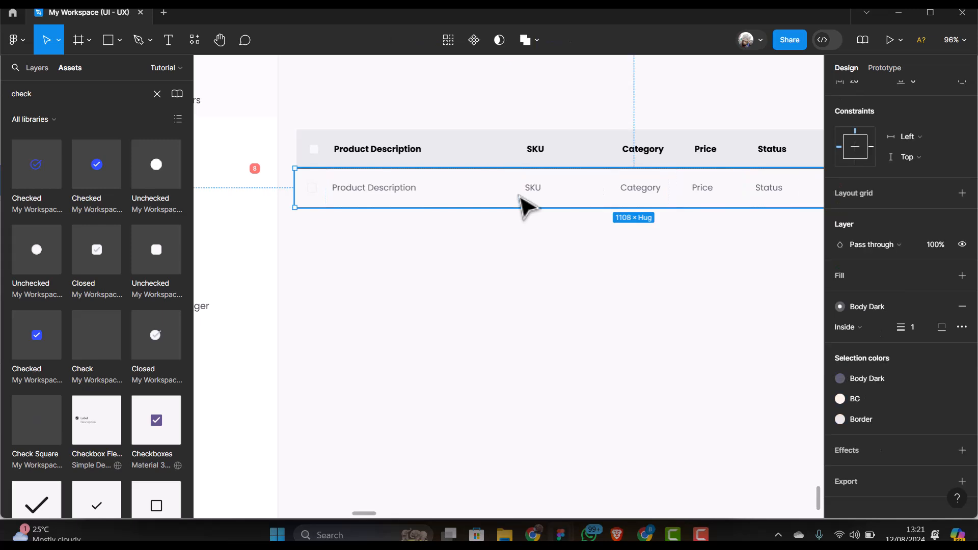
scroll(342, 222, down, 2)
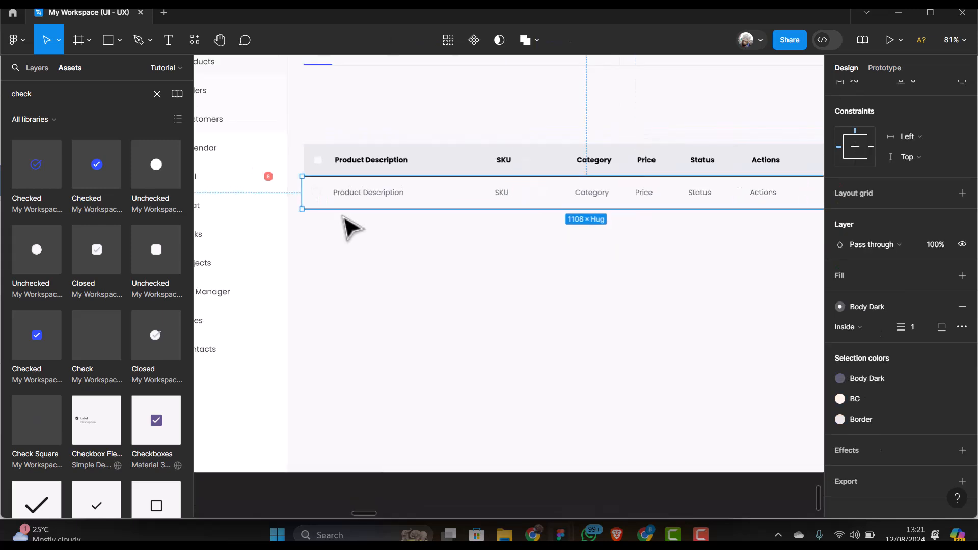
scroll(345, 225, up, 4)
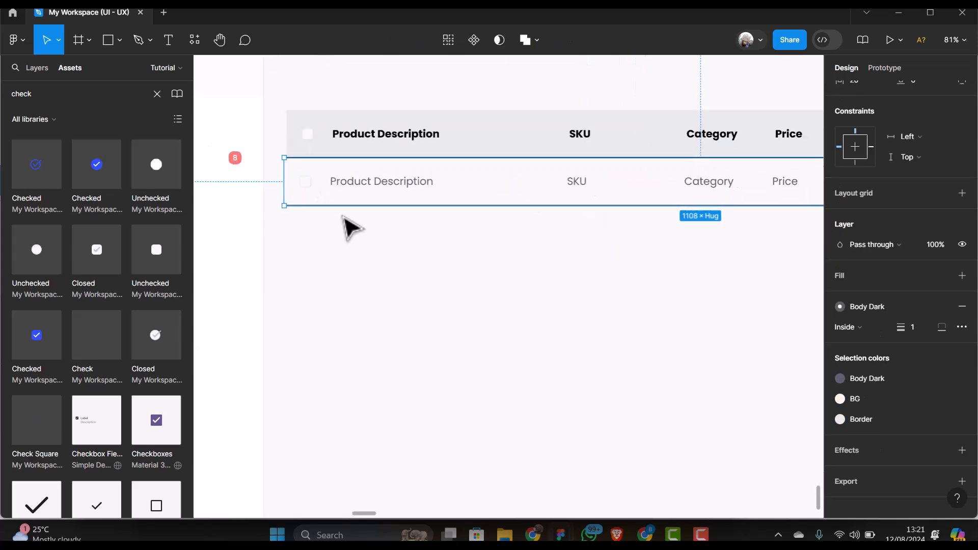
Enter 'Iphone 15 ProMax New Arrival', 'SKU-12345' and 'Phones' into the row's first three cells
double_click(362, 179)
triple_click(363, 181)
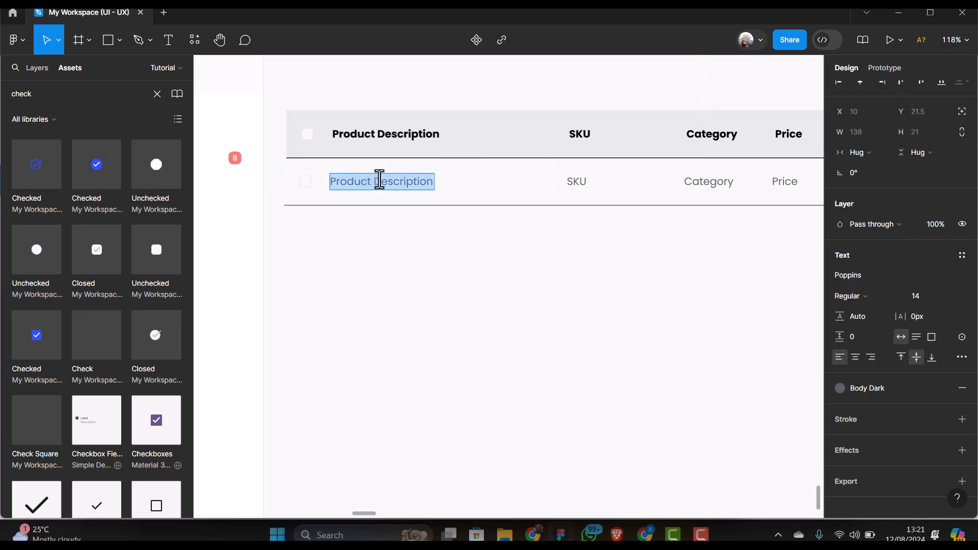
text(Iphone 1)
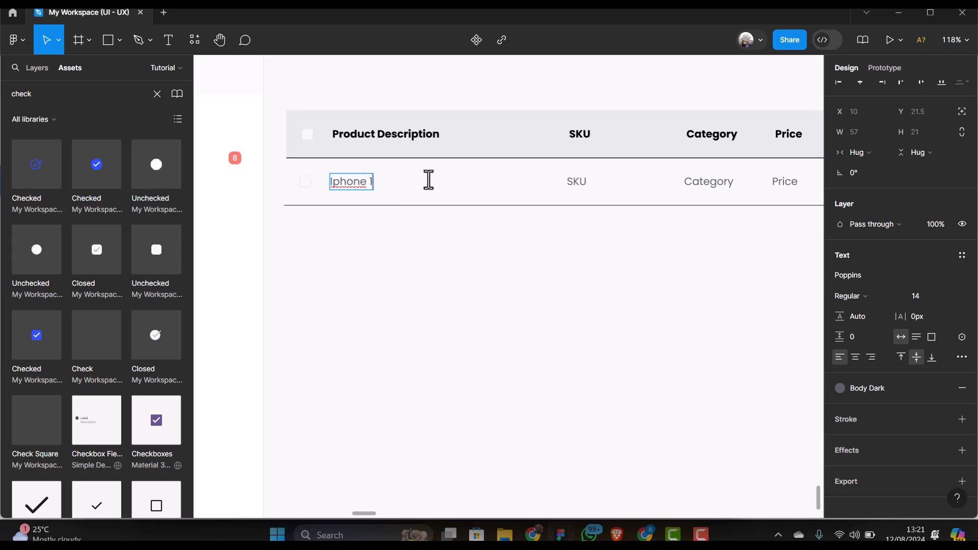
text(5 ProMax New Arrival)
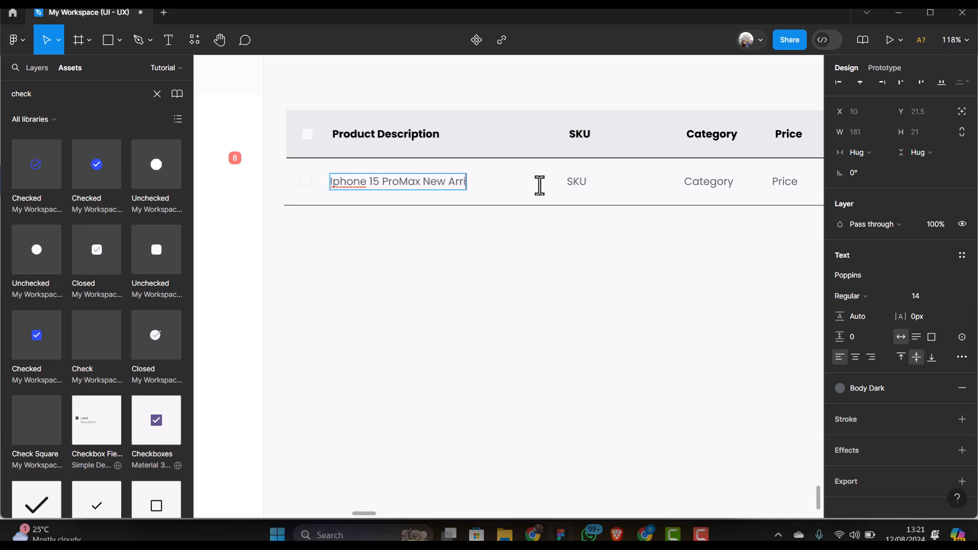
click(573, 186)
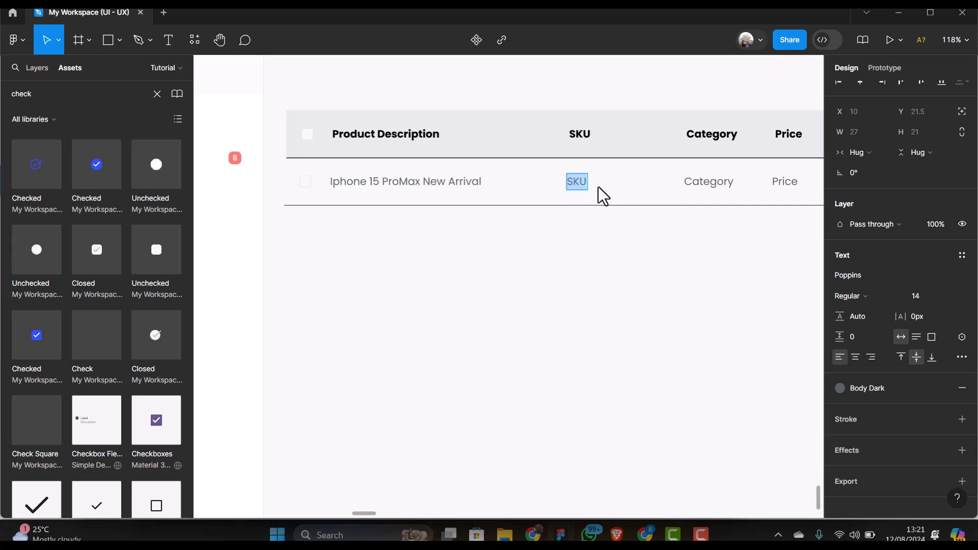
text(SKU-12345)
double_click(688, 185)
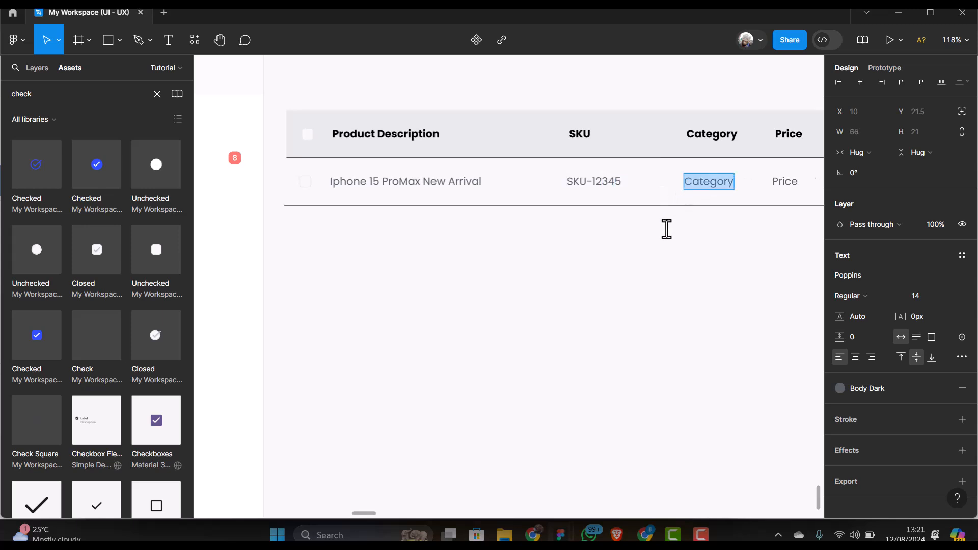
text(Phones)
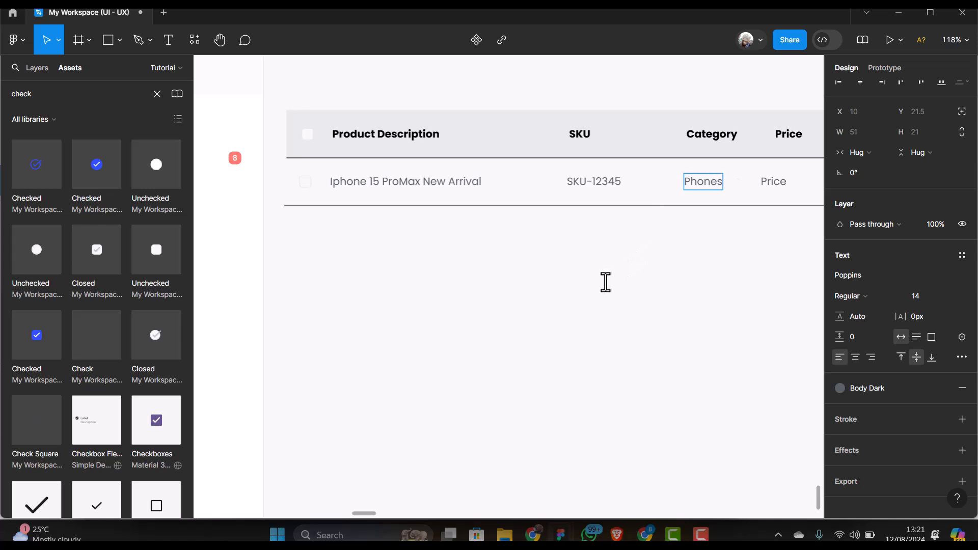
key(Escape)
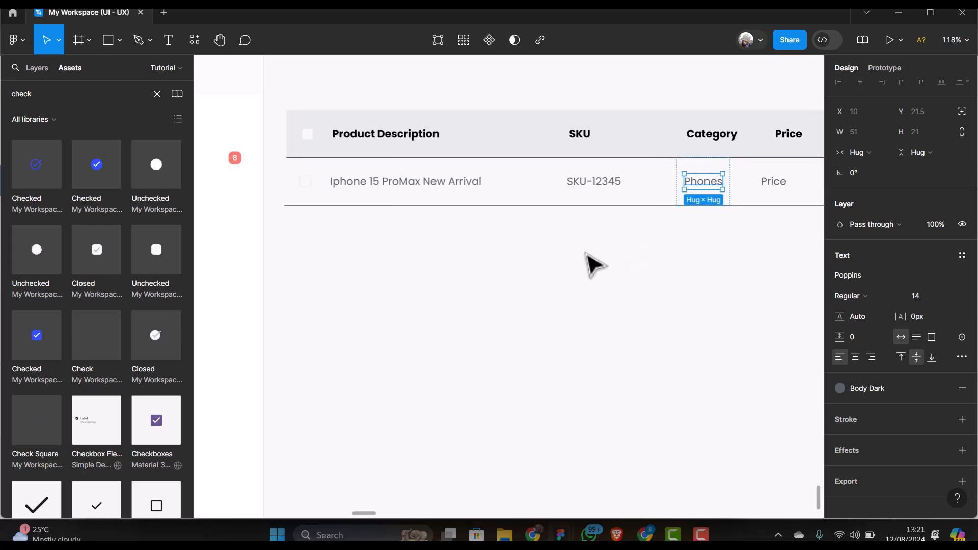
ctrl+scroll(647, 242, up, 3)
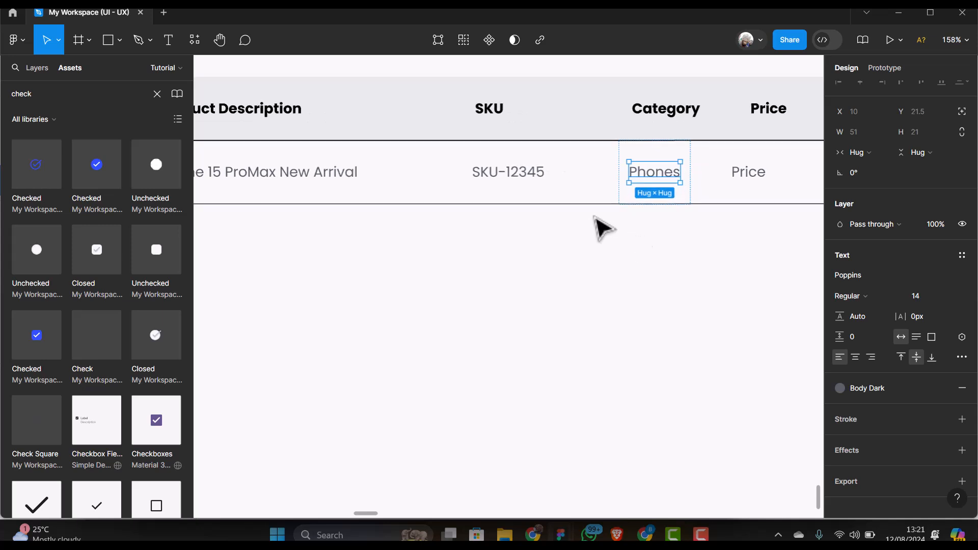
click(659, 160)
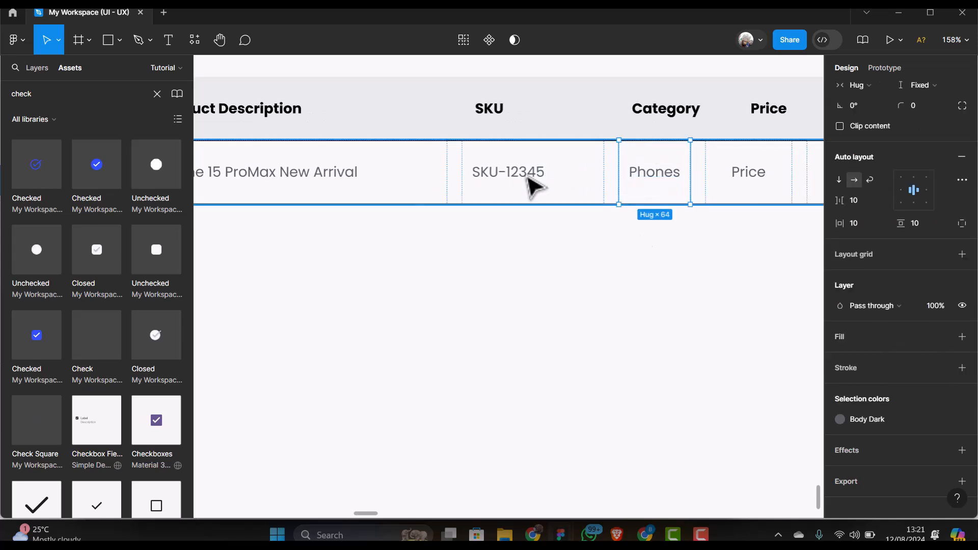
click(534, 187)
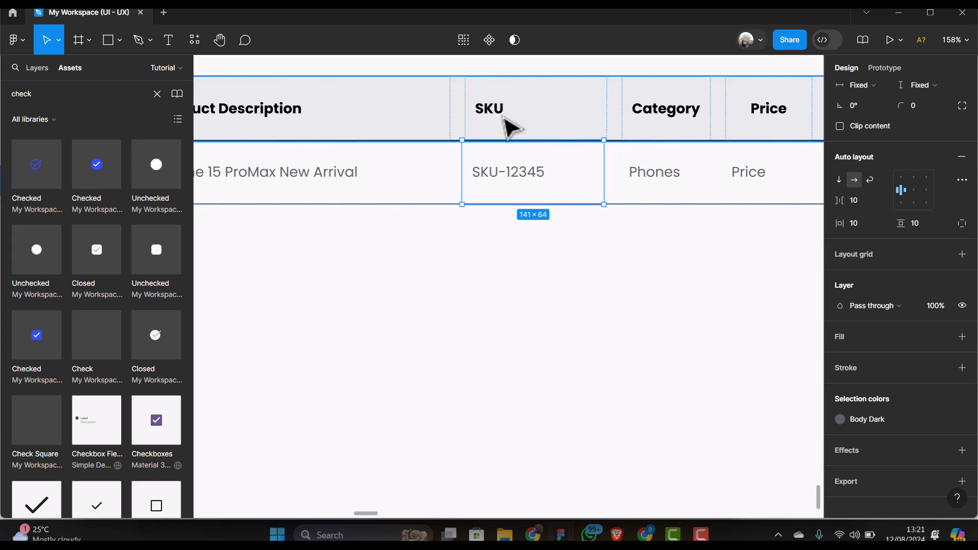
click(508, 127)
click(508, 128)
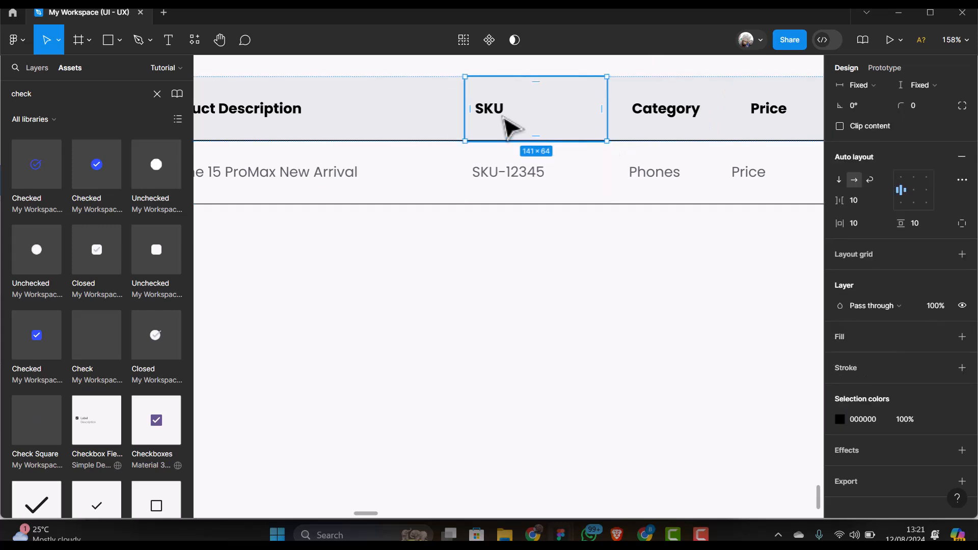
scroll(889, 211, up, 2)
scroll(889, 212, up, 1)
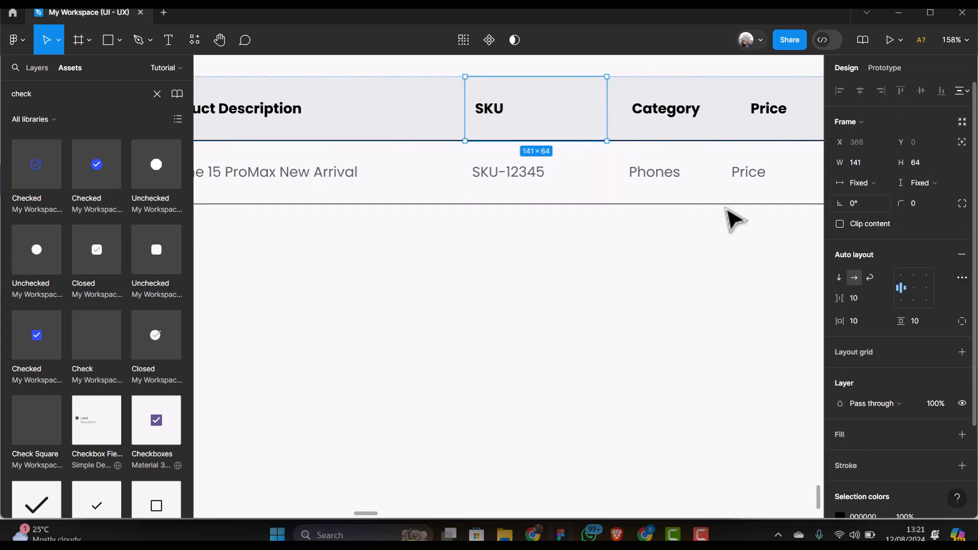
click(557, 190)
click(561, 191)
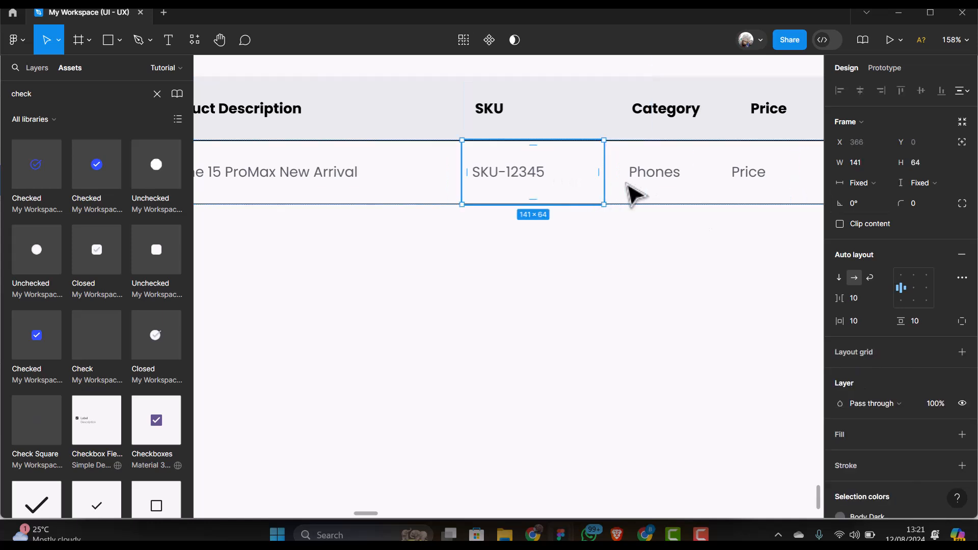
click(685, 192)
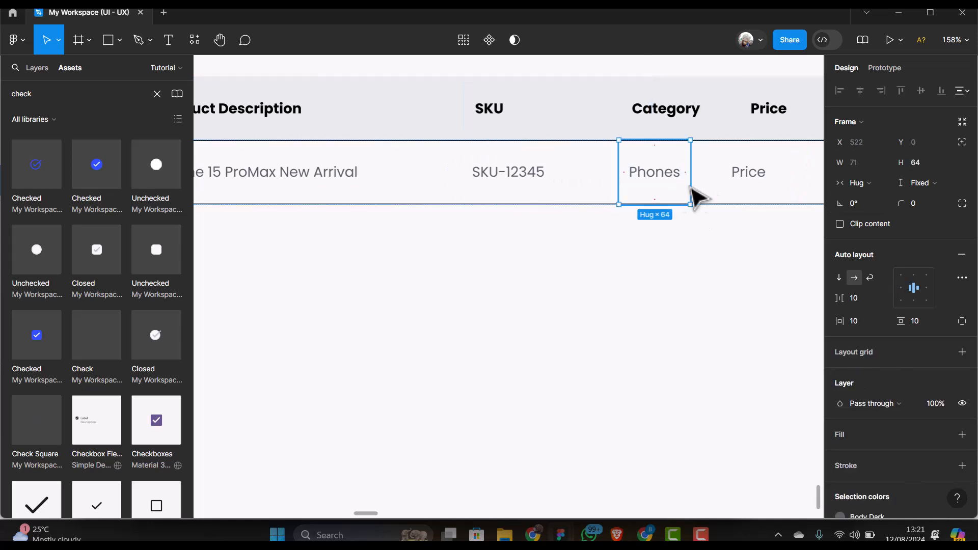
click(888, 183)
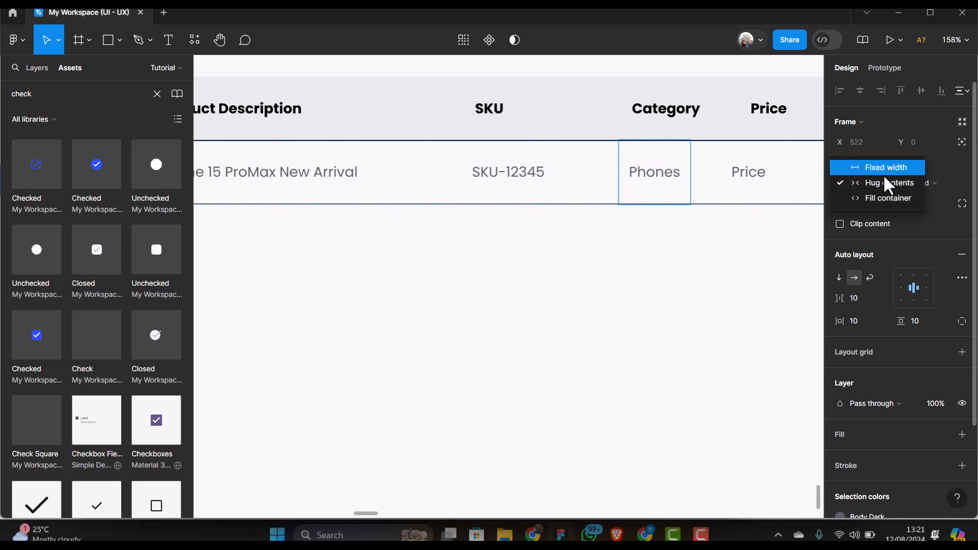
click(886, 168)
drag(691, 176, 706, 178)
click(766, 183)
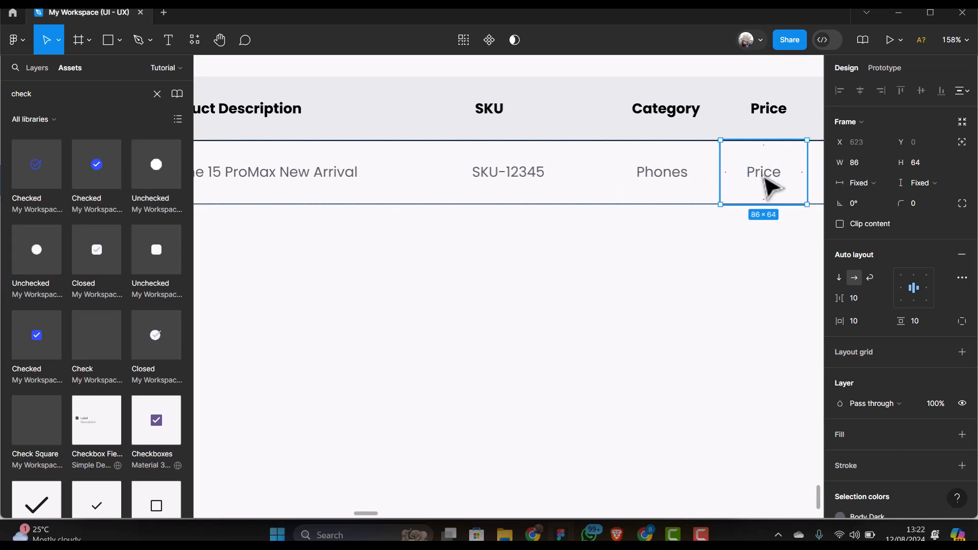
scroll(535, 234, down, 4)
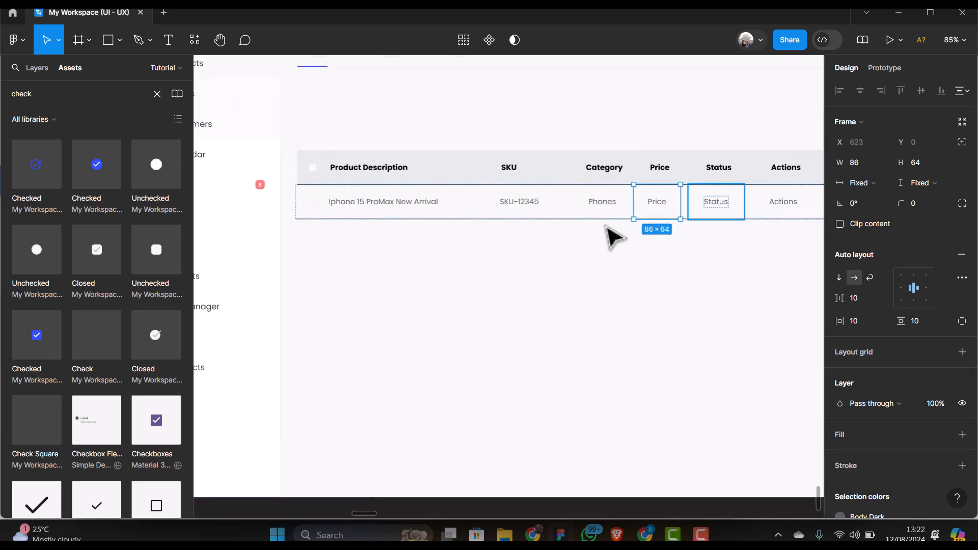
click(737, 213)
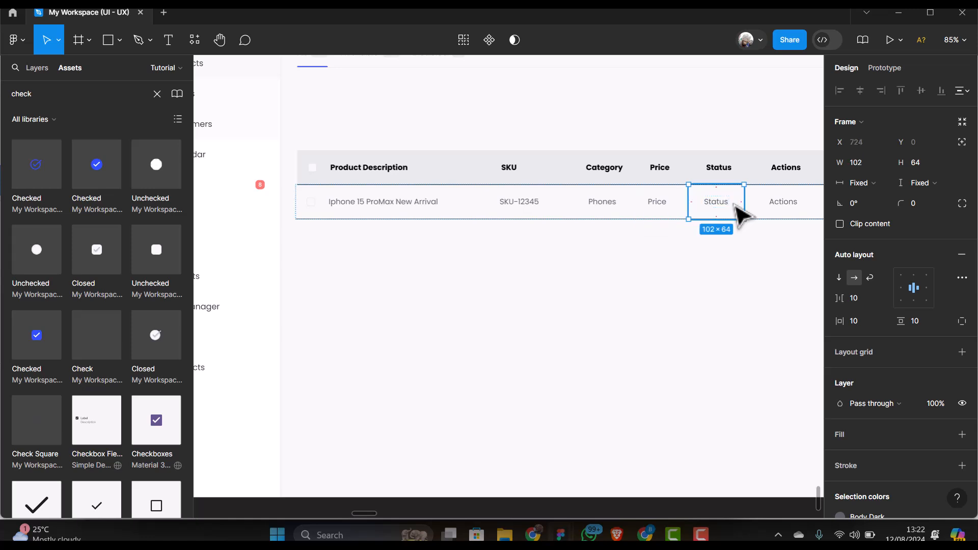
click(767, 210)
scroll(645, 251, down, 2)
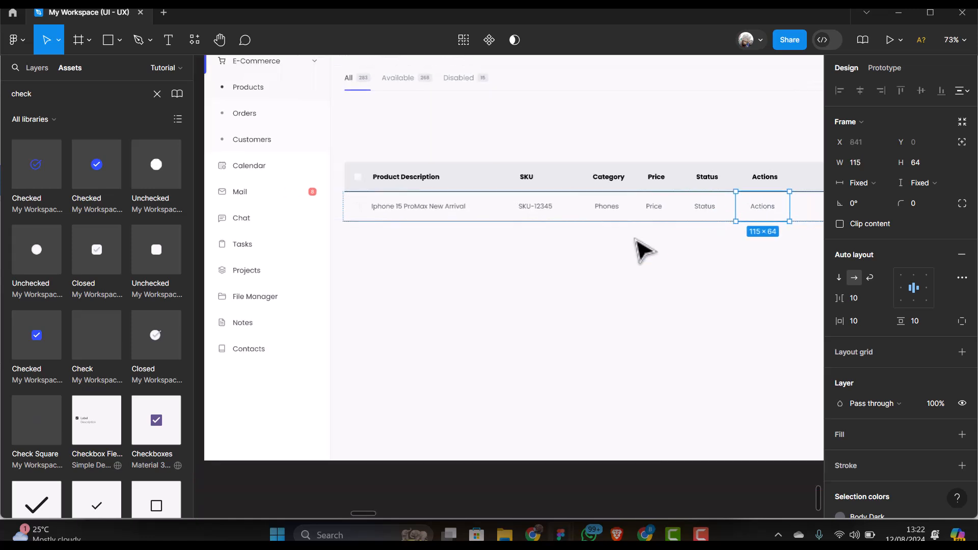
scroll(644, 251, up, 3)
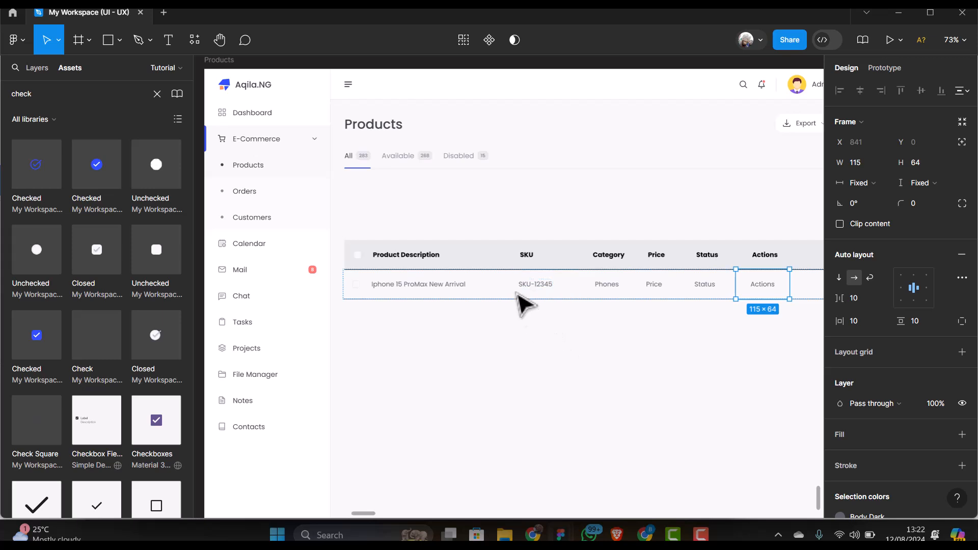
click(521, 301)
double_click(517, 294)
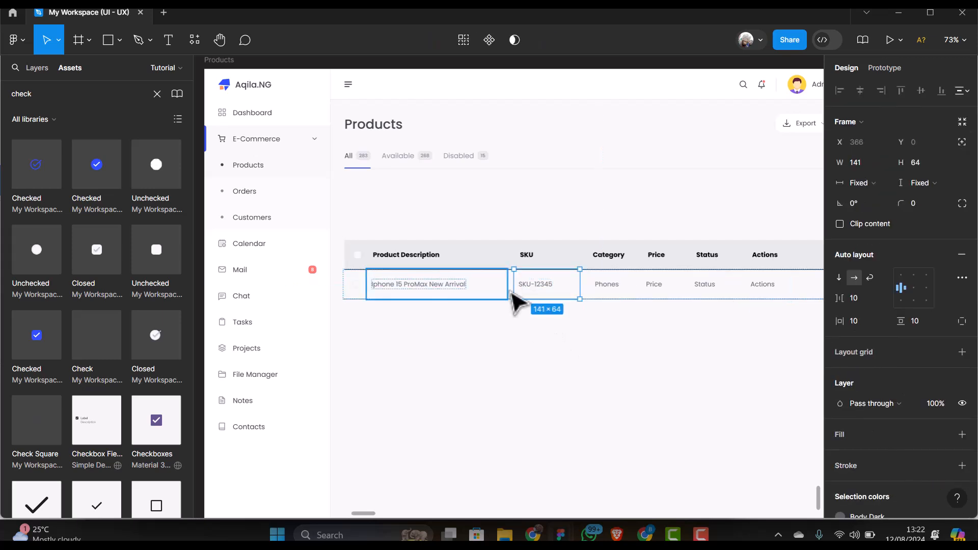
scroll(514, 302, up, 5)
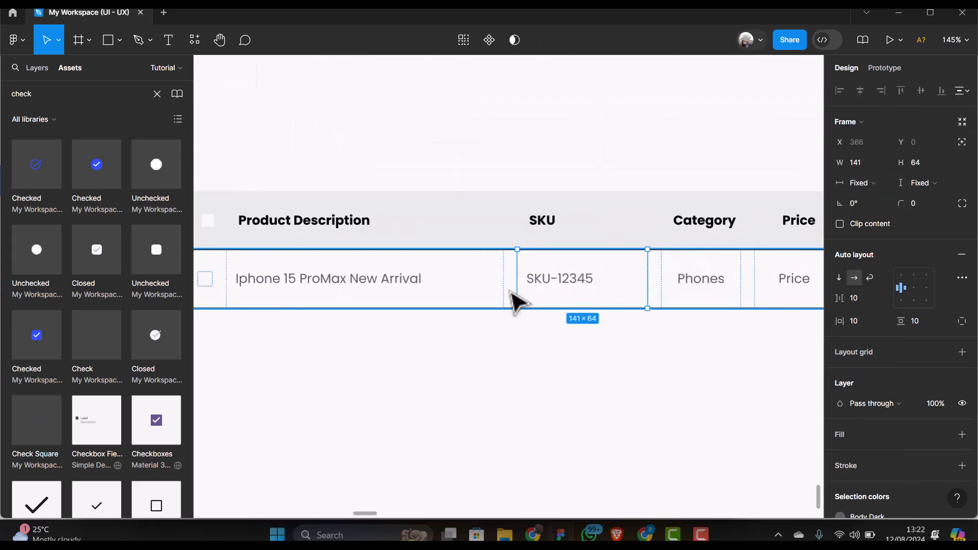
click(511, 300)
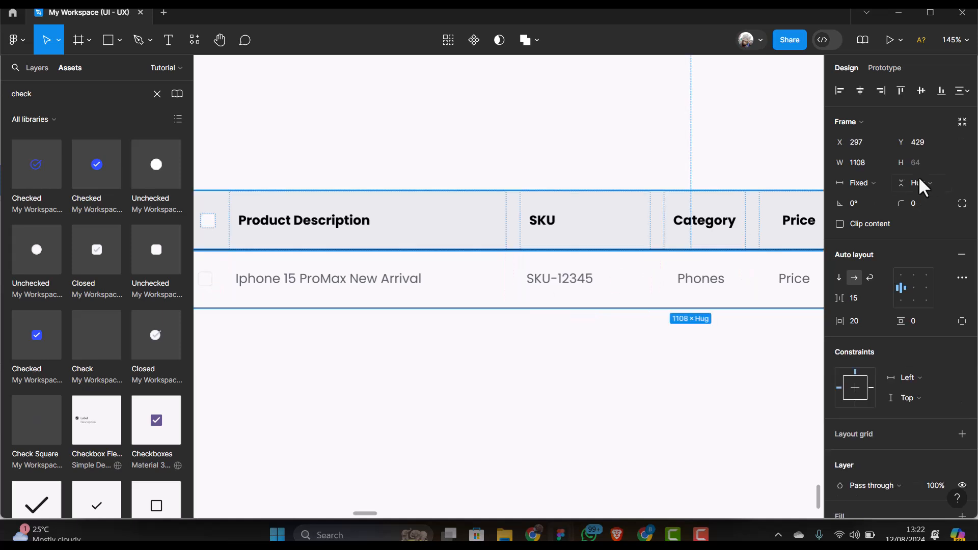
click(967, 93)
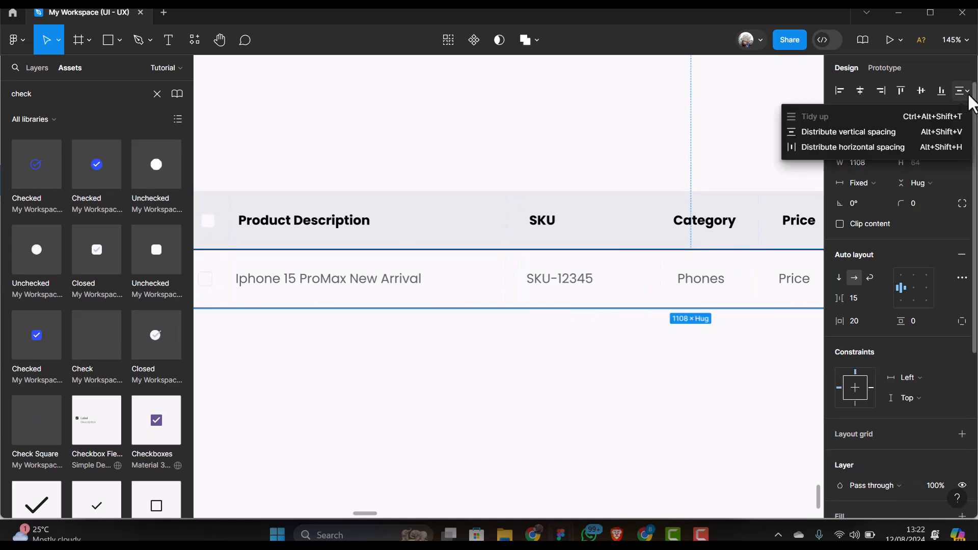
click(878, 182)
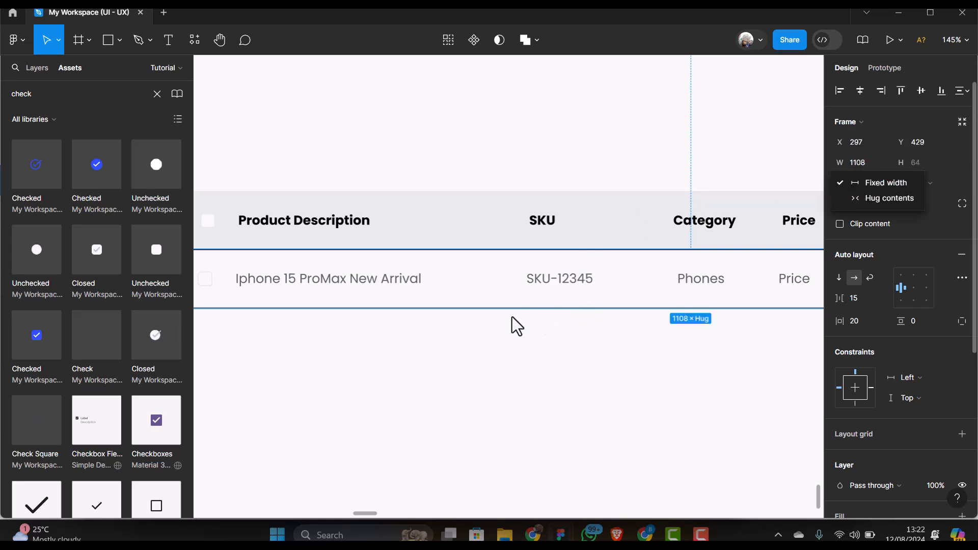
click(471, 336)
scroll(375, 311, down, 4)
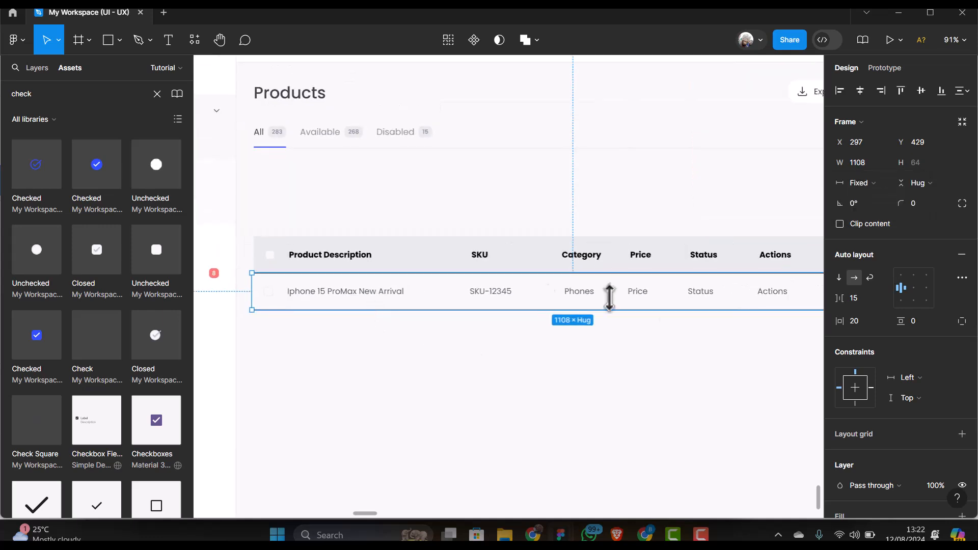
Change the Price placeholder to $500
scroll(657, 297, up, 4)
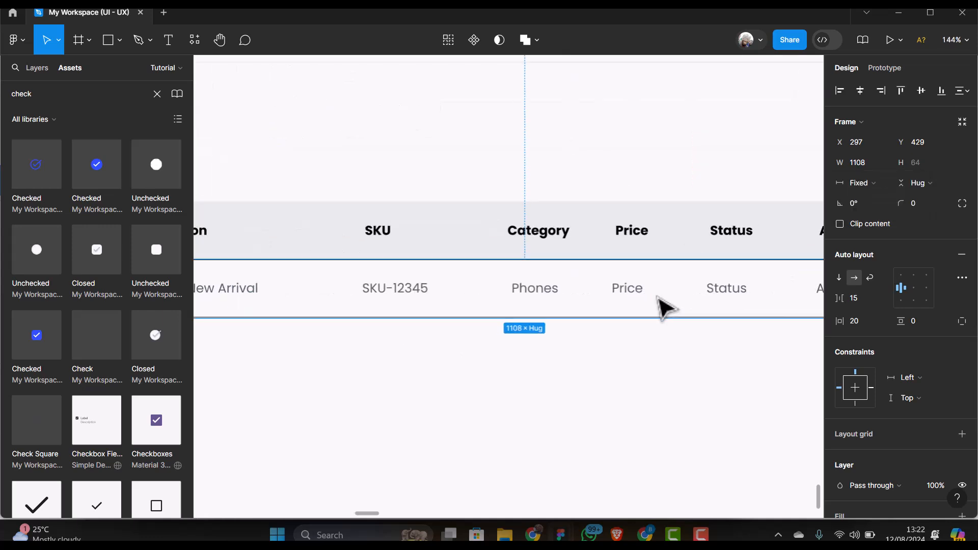
double_click(632, 294)
double_click(632, 295)
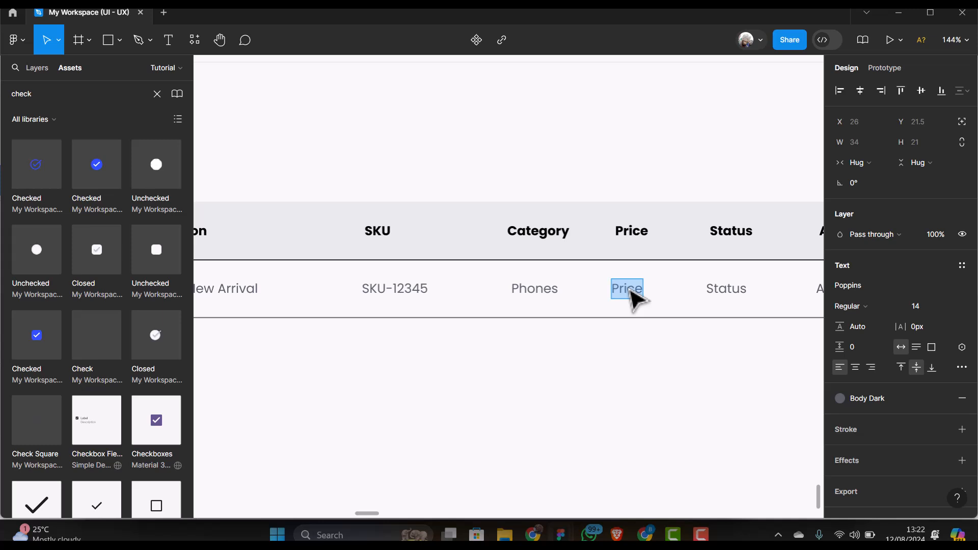
text($)
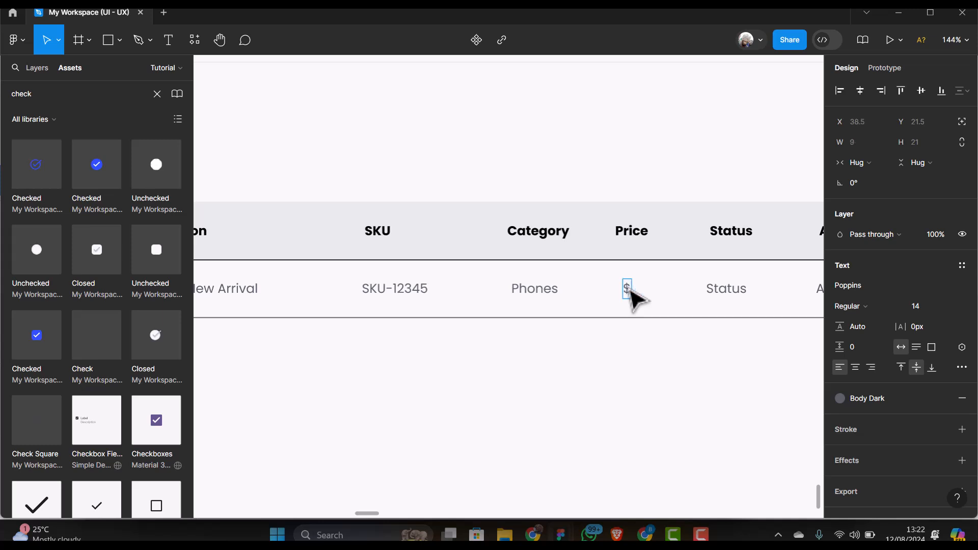
text(500)
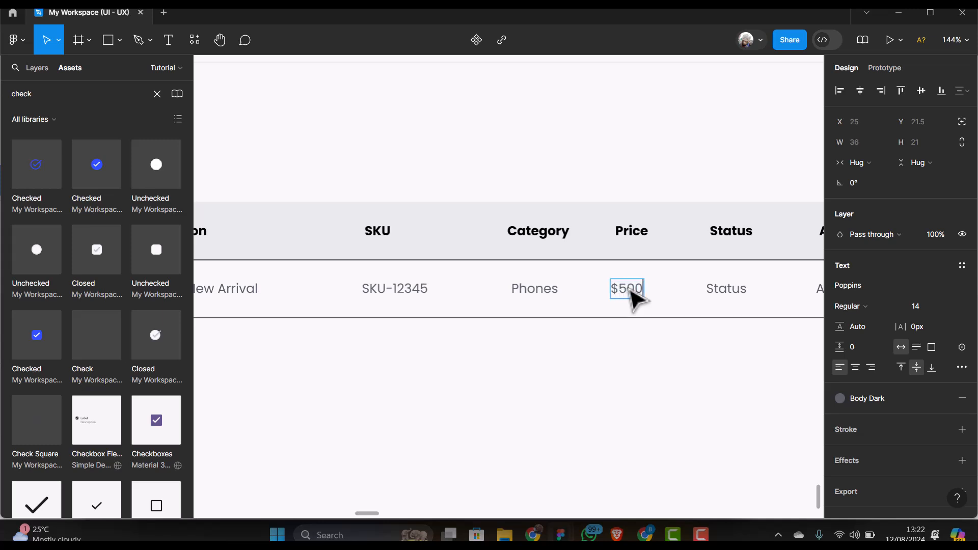
Change the Status text to 'Active' and colour it with the Dark Green style
double_click(730, 292)
text(A)
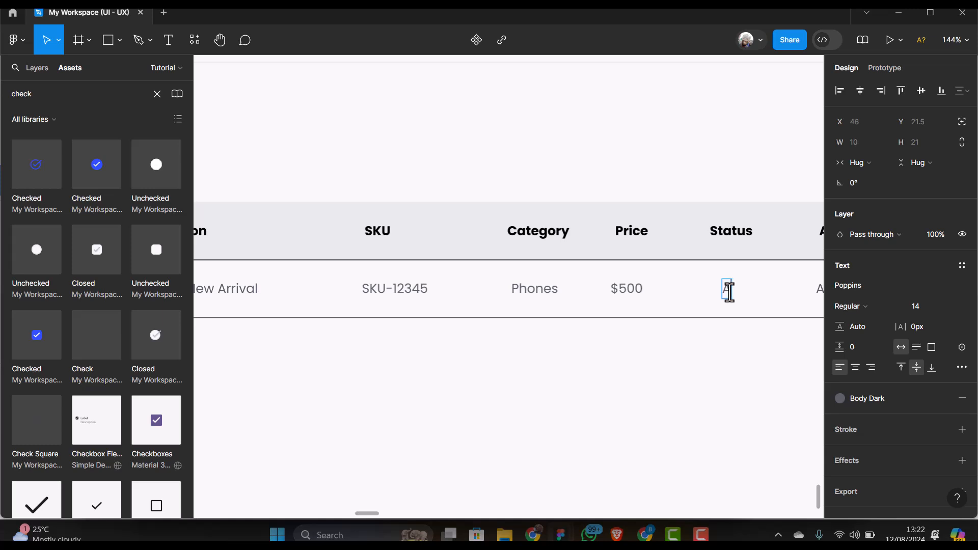
text(ctive)
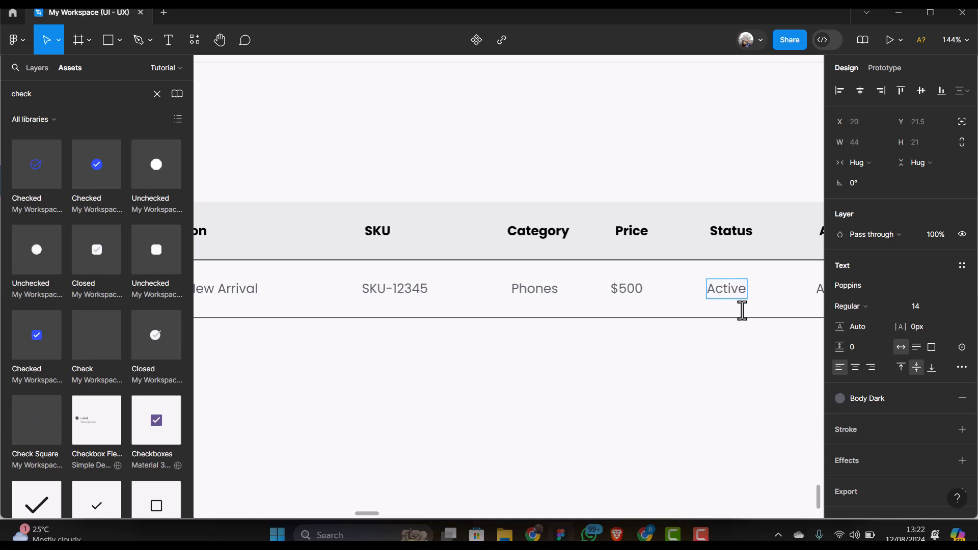
key(Escape)
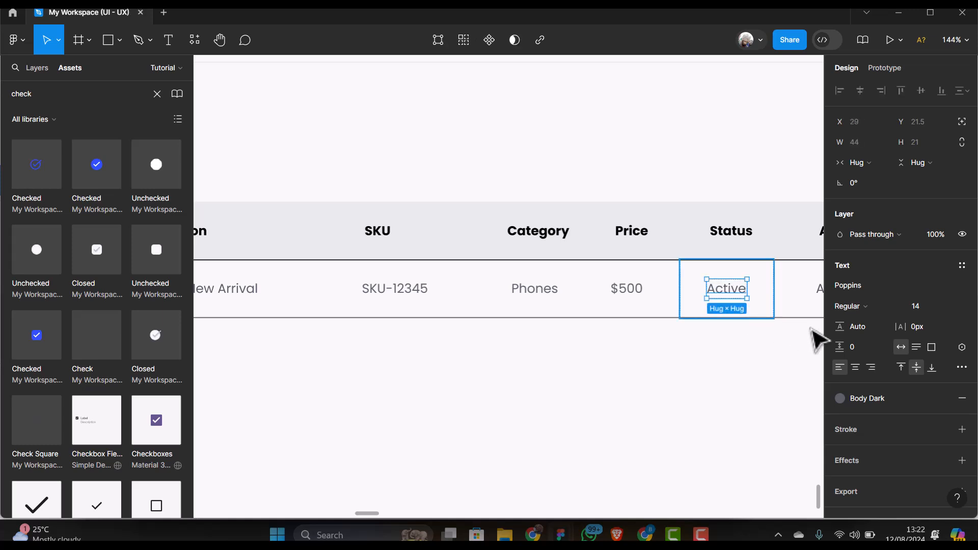
click(900, 399)
scroll(736, 449, down, 3)
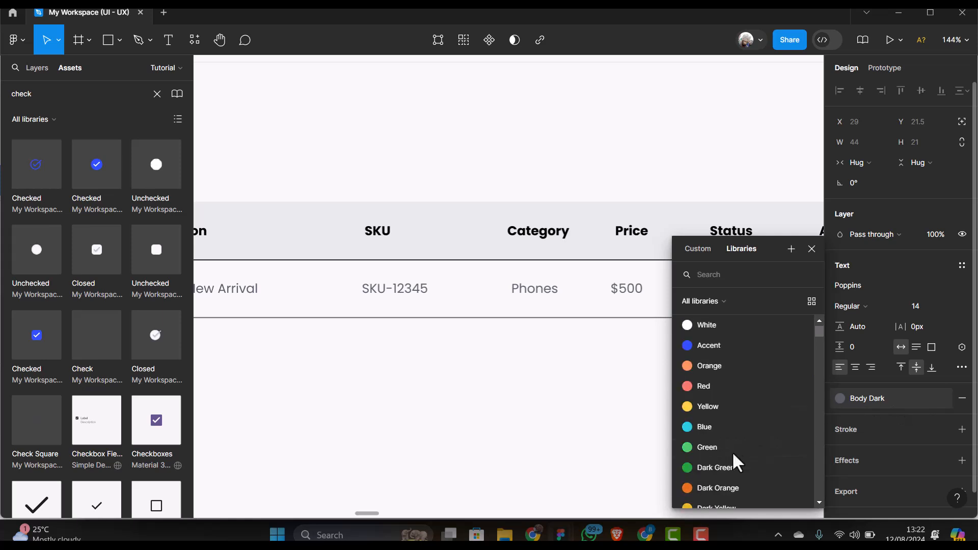
click(718, 467)
scroll(614, 316, down, 2)
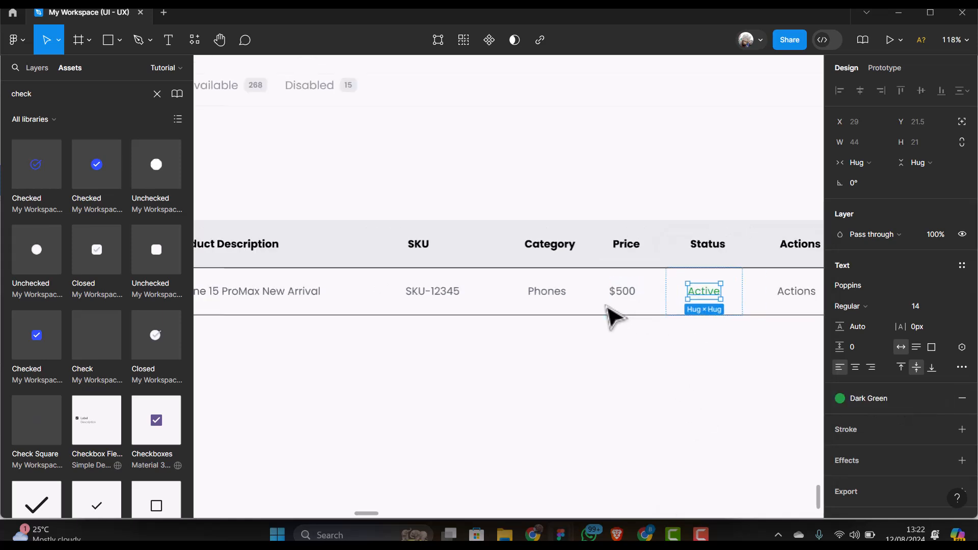
scroll(608, 309, down, 3)
Search Assets for 'men' and drop the Menu icon into the Actions cell
click(743, 307)
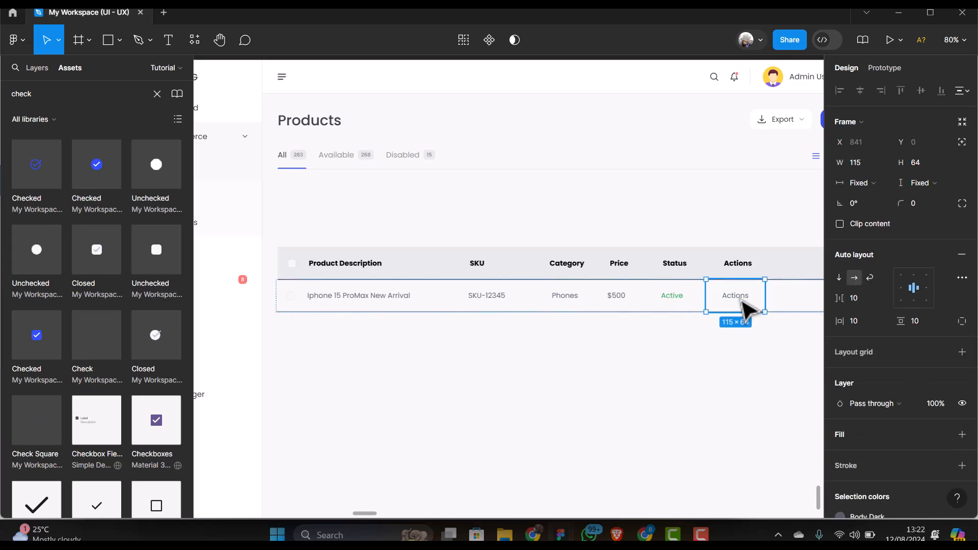
click(746, 308)
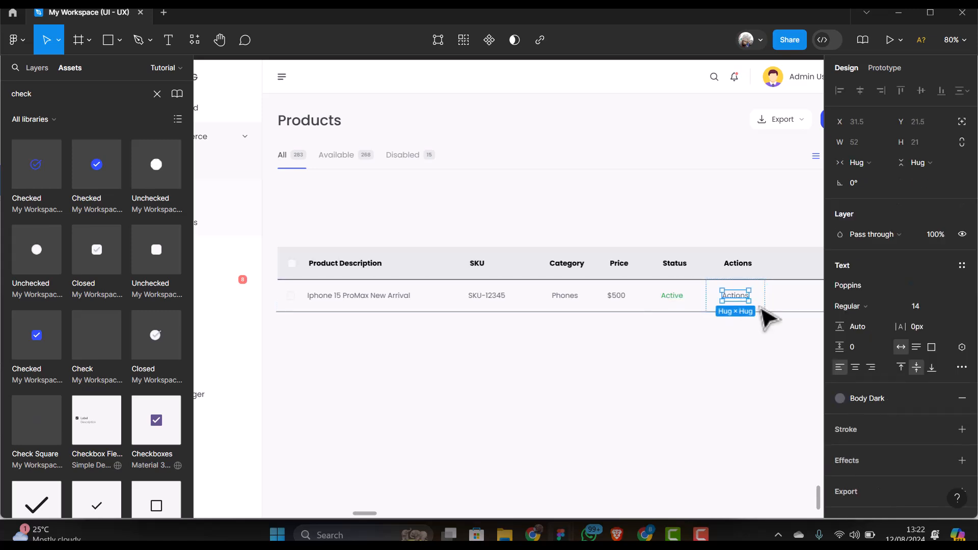
click(748, 303)
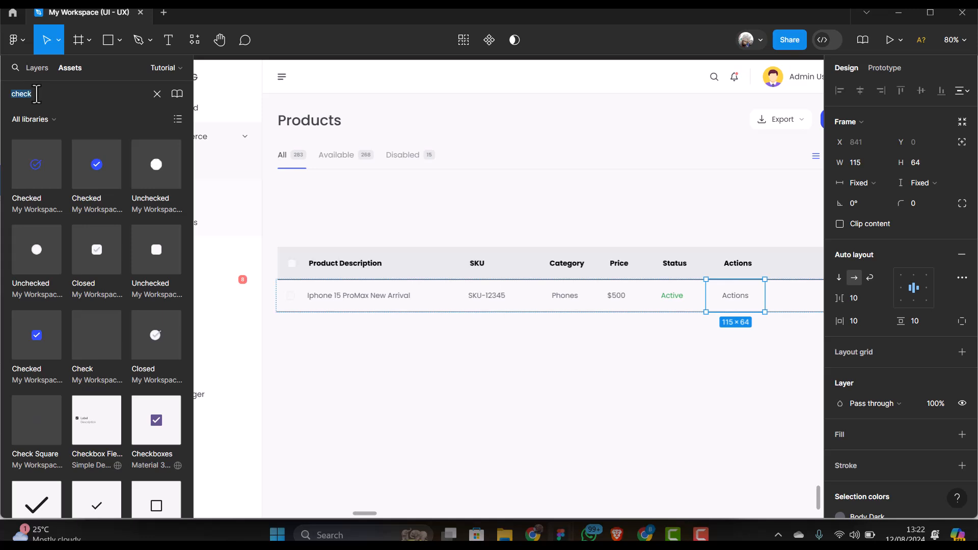
text(menu)
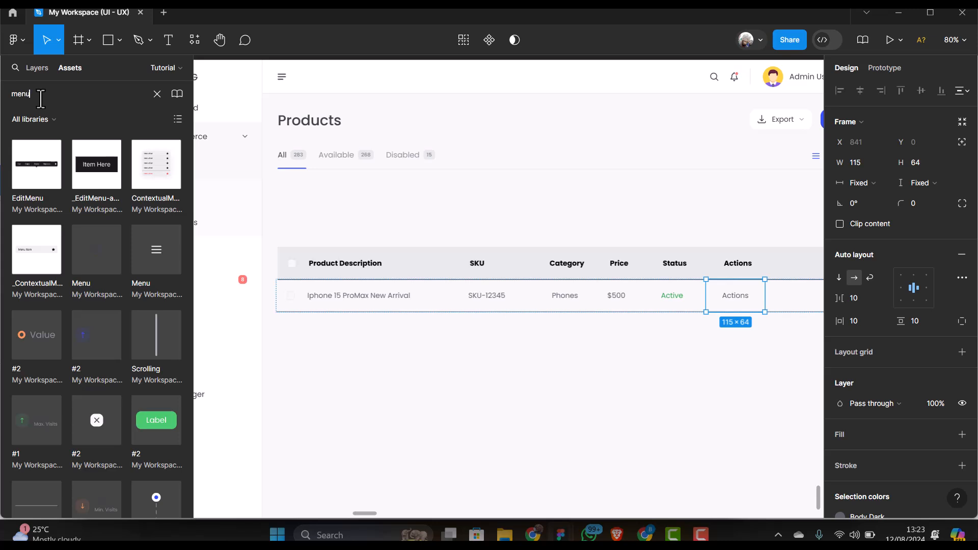
scroll(81, 237, down, 3)
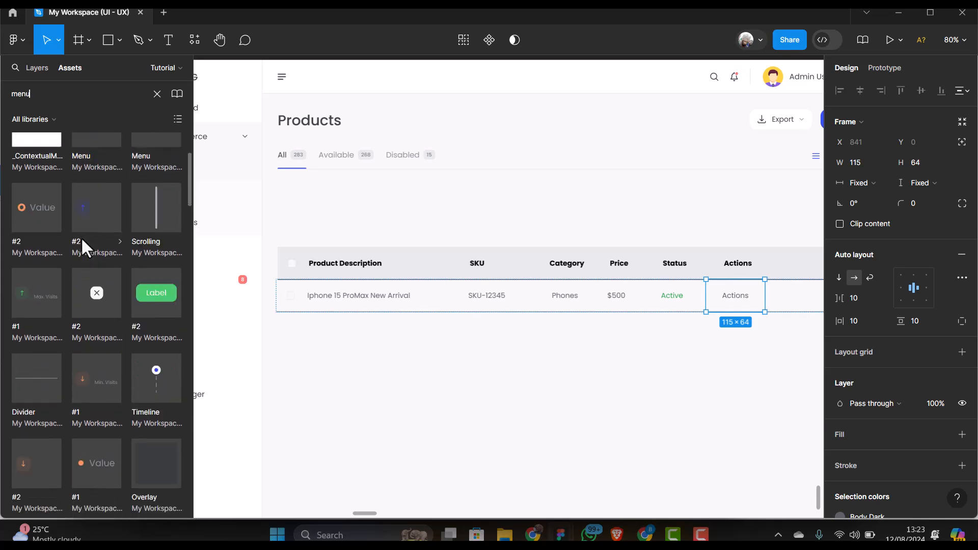
scroll(81, 237, up, 2)
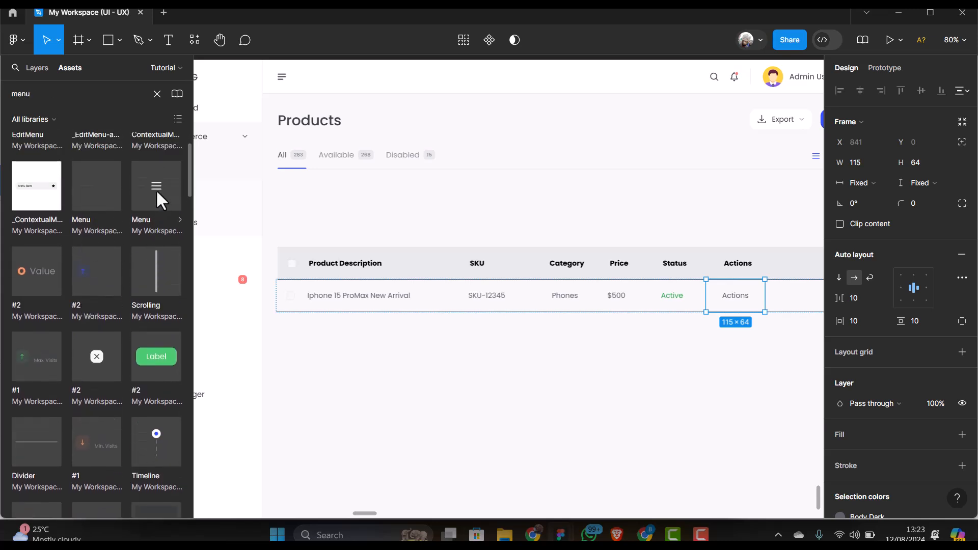
click(305, 223)
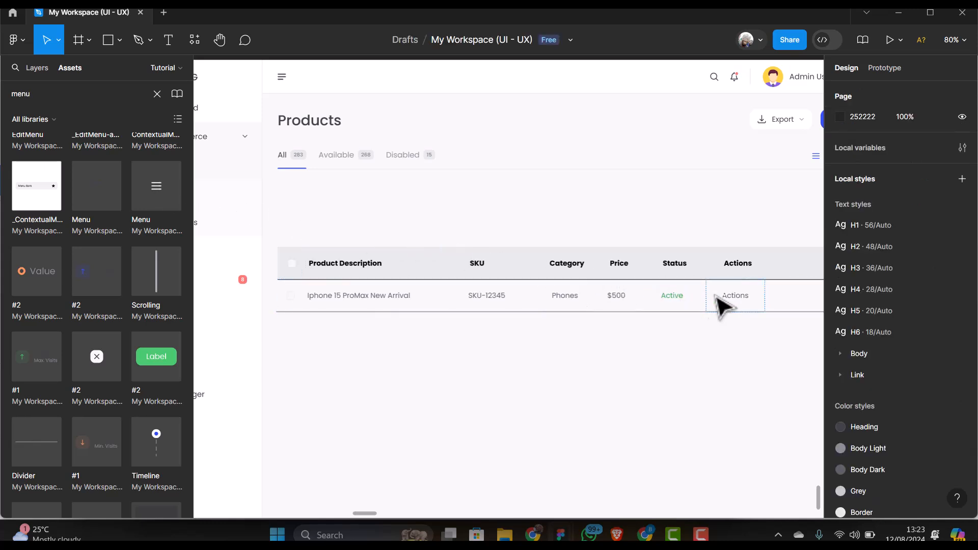
drag(733, 298, 735, 299)
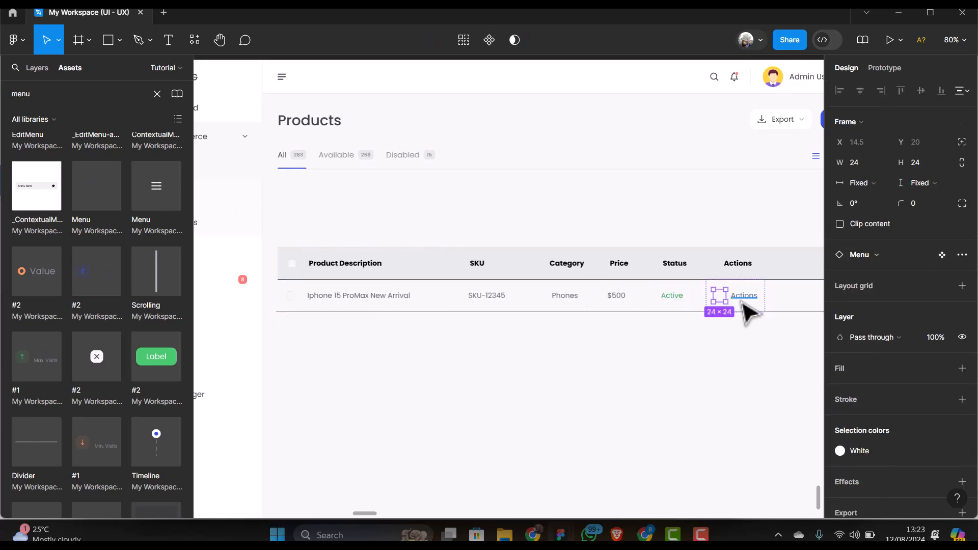
Colour the menu icon Body Dark and delete the leftover Actions text
click(892, 453)
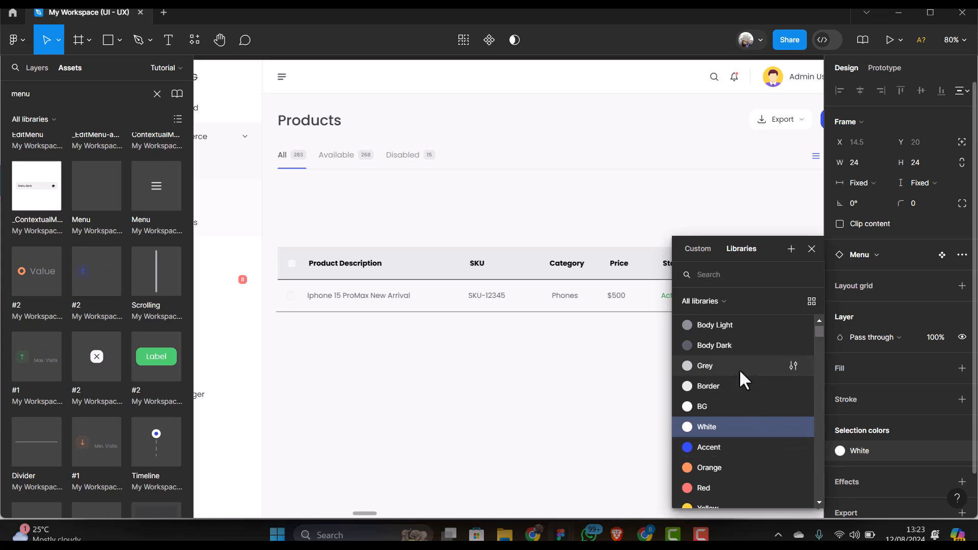
click(733, 353)
scroll(747, 304, up, 2)
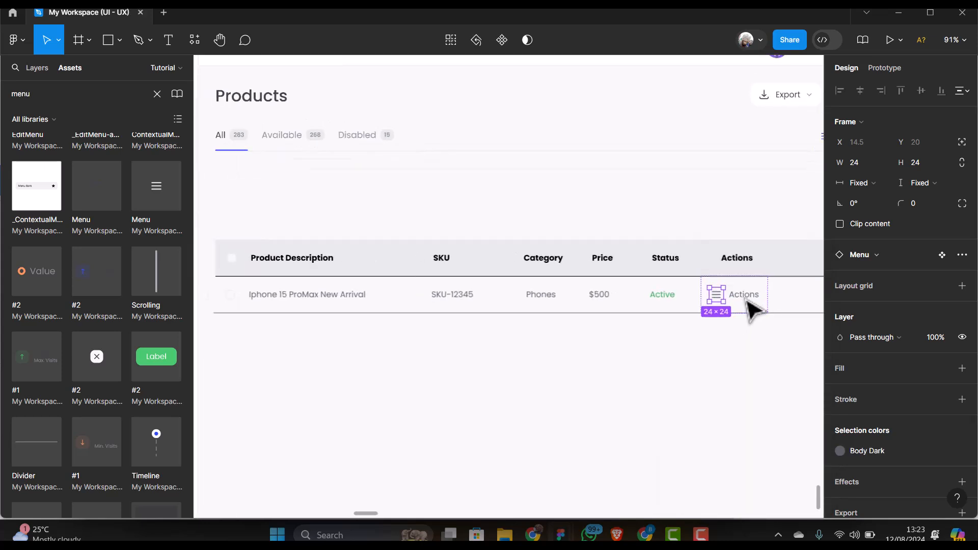
click(744, 298)
key(Delete)
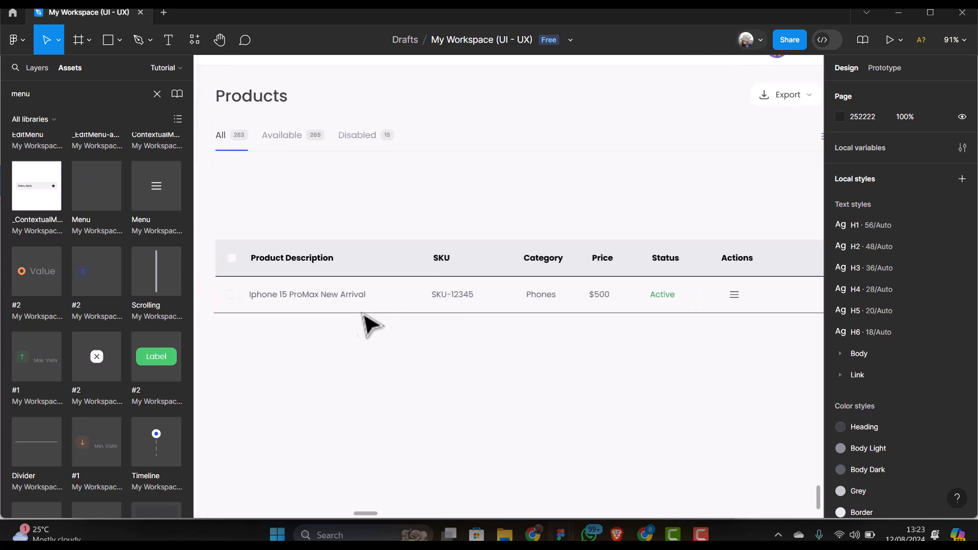
Set the header row's auto-layout gap to Auto
click(355, 265)
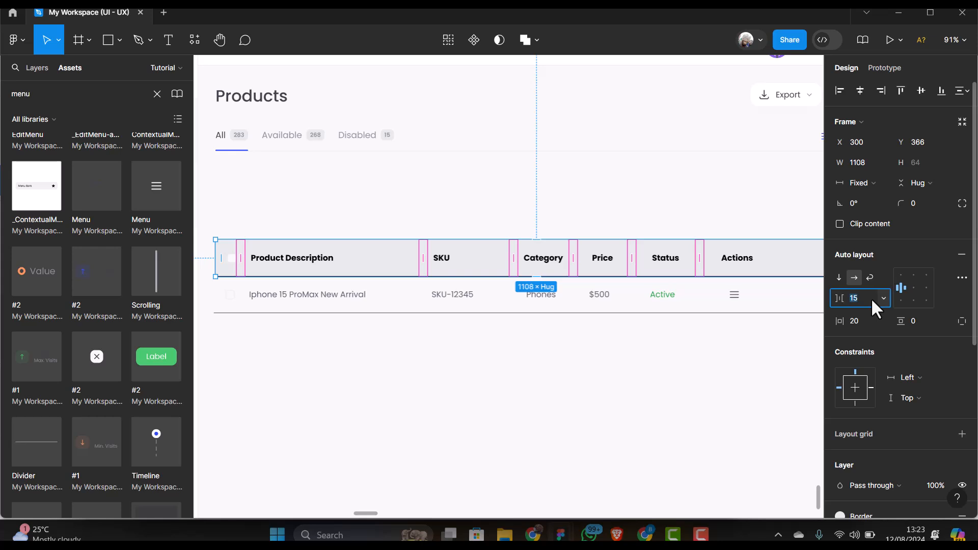
click(884, 298)
click(870, 313)
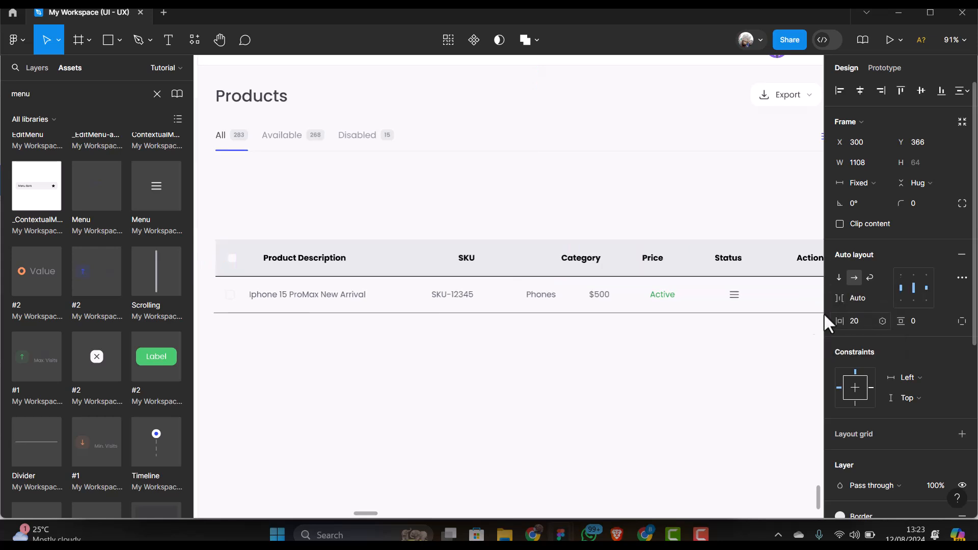
scroll(273, 317, down, 2)
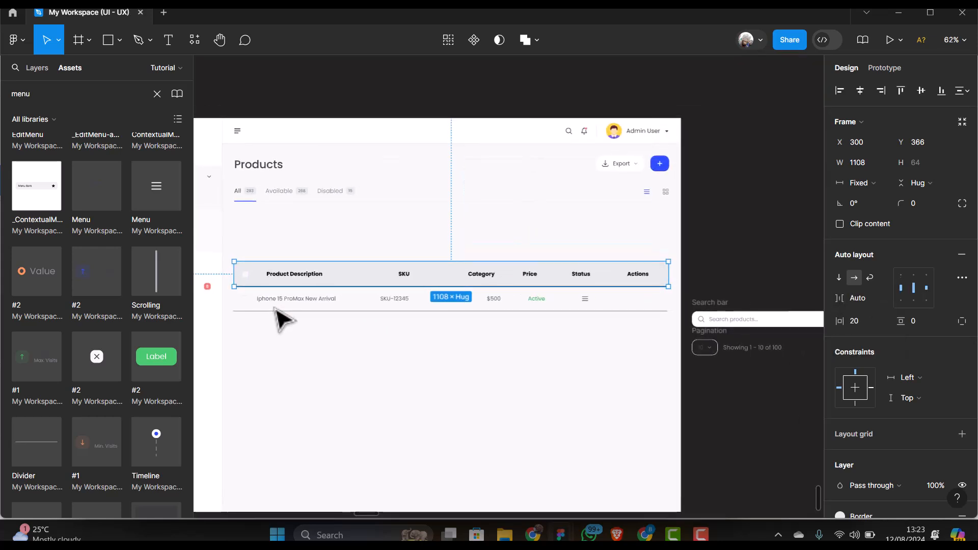
Set the product data row's auto-layout gap to Auto across its 1108 px width
click(327, 303)
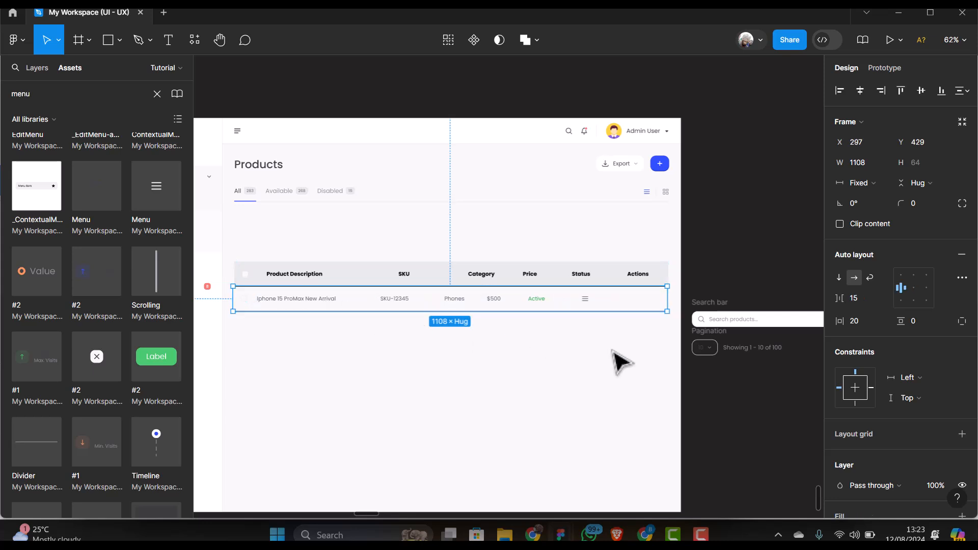
click(884, 298)
click(867, 313)
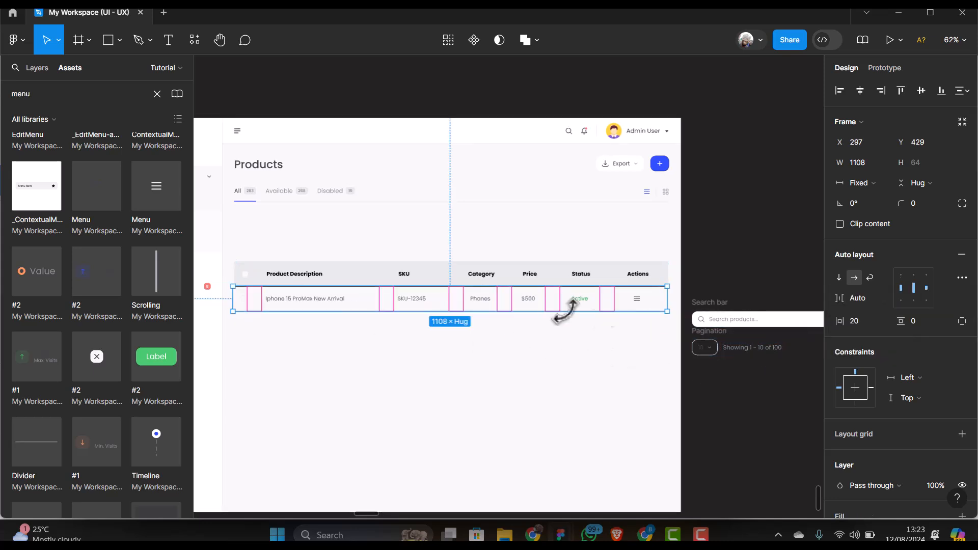
scroll(451, 319, up, 5)
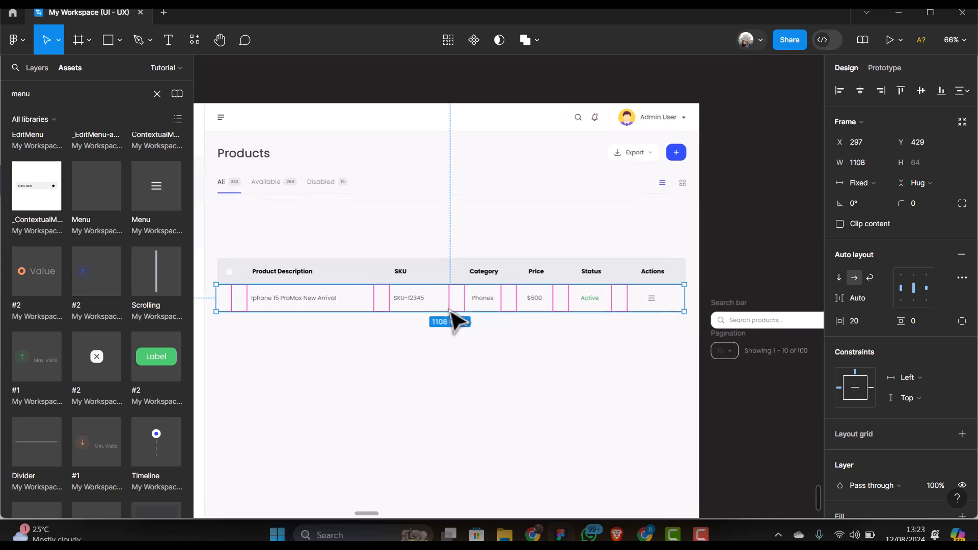
scroll(451, 321, down, 4)
scroll(546, 332, down, 2)
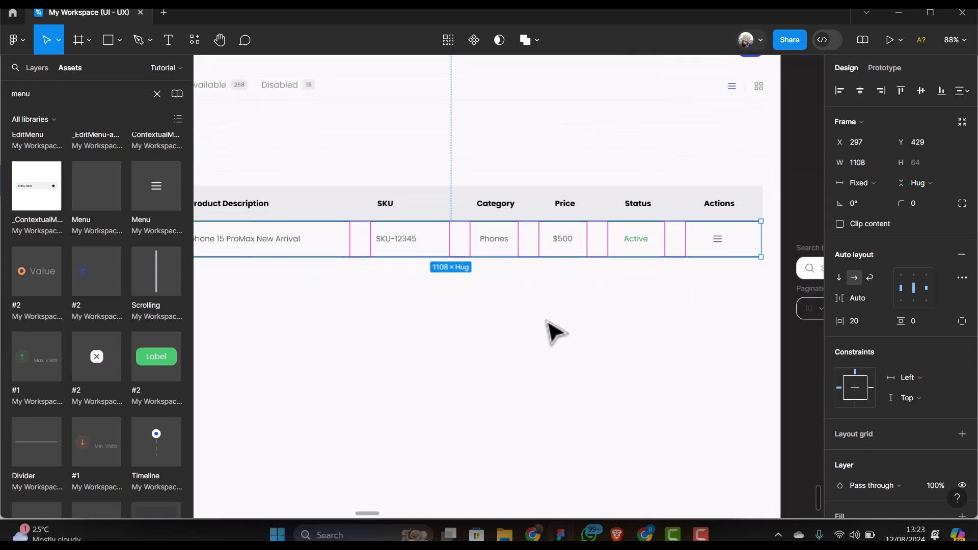
scroll(279, 323, down, 3)
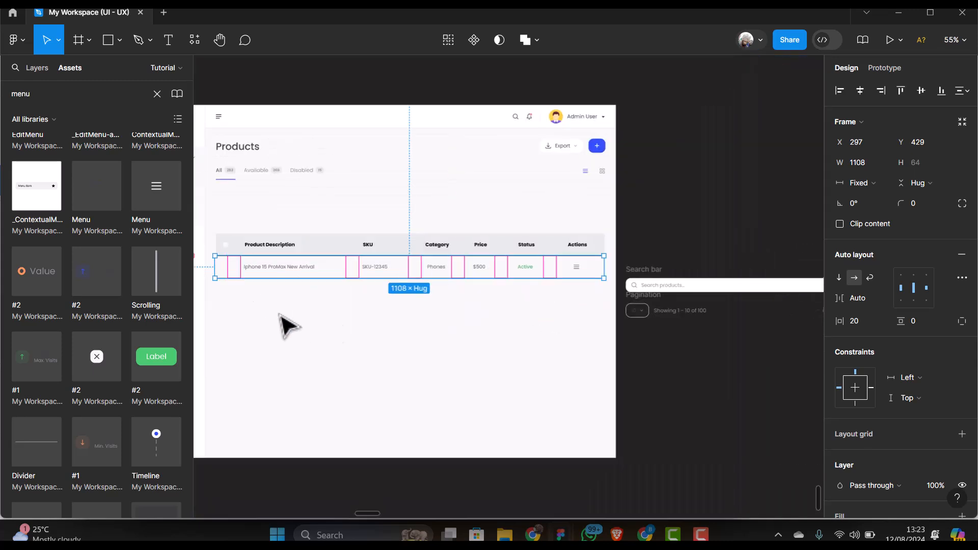
click(258, 320)
scroll(247, 313, up, 4)
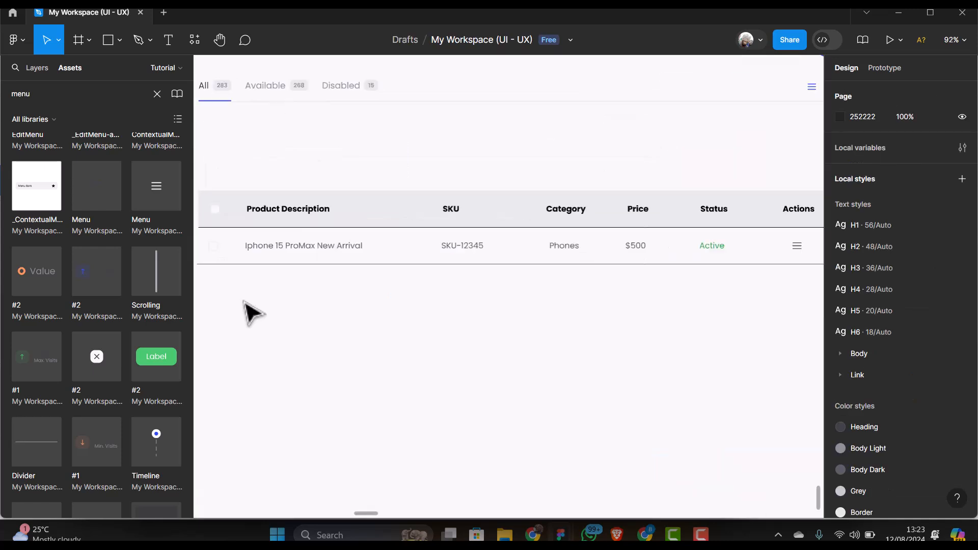
click(308, 261)
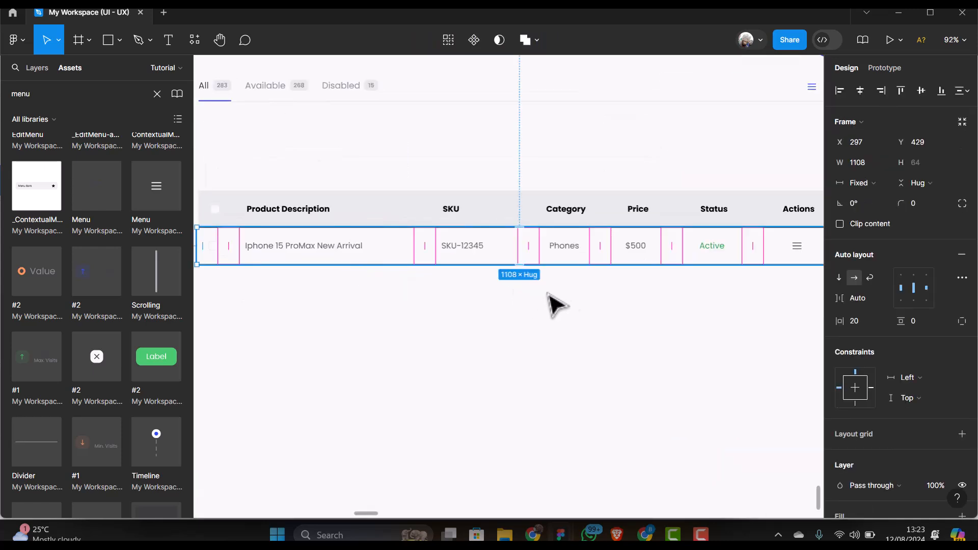
Switch the product row's bottom stroke to the Grey colour style
scroll(909, 352, down, 4)
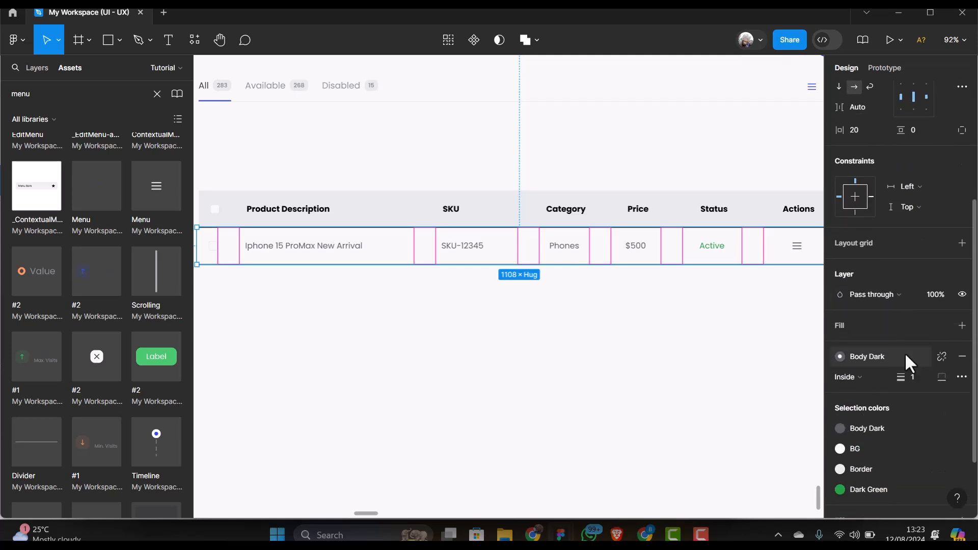
click(905, 352)
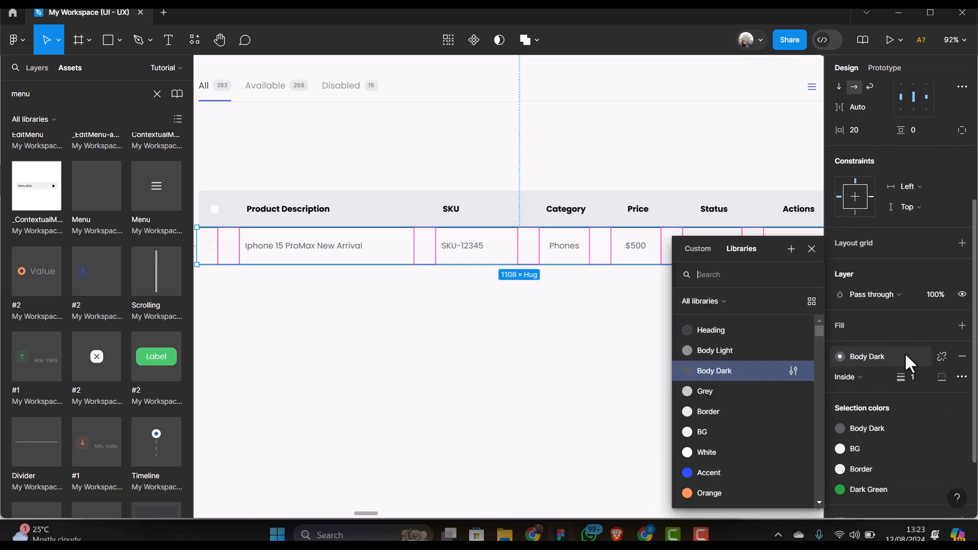
click(721, 397)
click(432, 307)
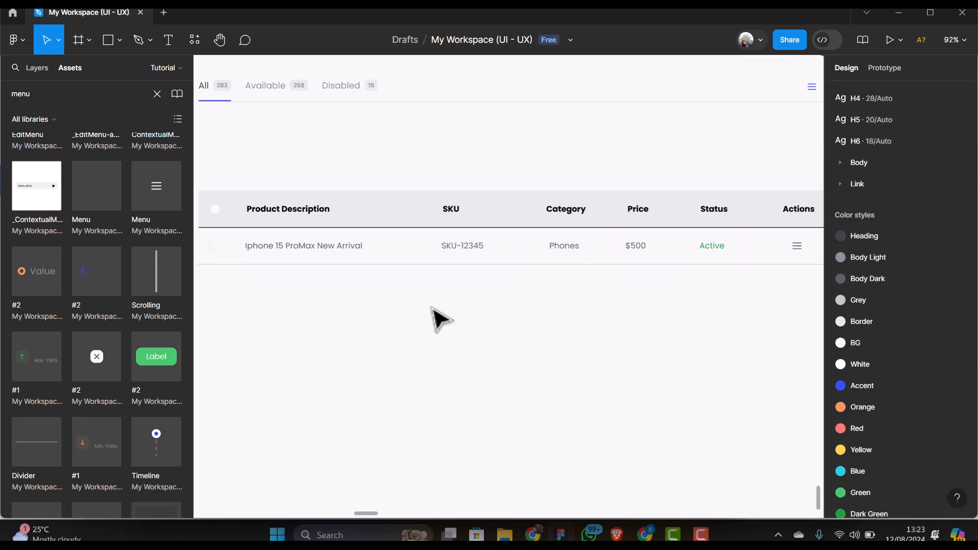
scroll(426, 304, down, 1)
scroll(416, 307, down, 2)
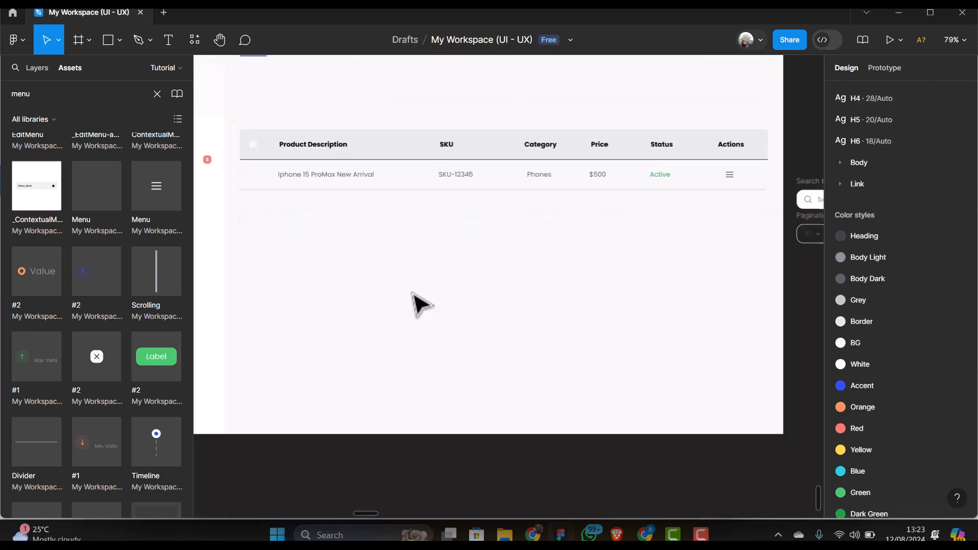
scroll(418, 303, up, 1)
click(339, 168)
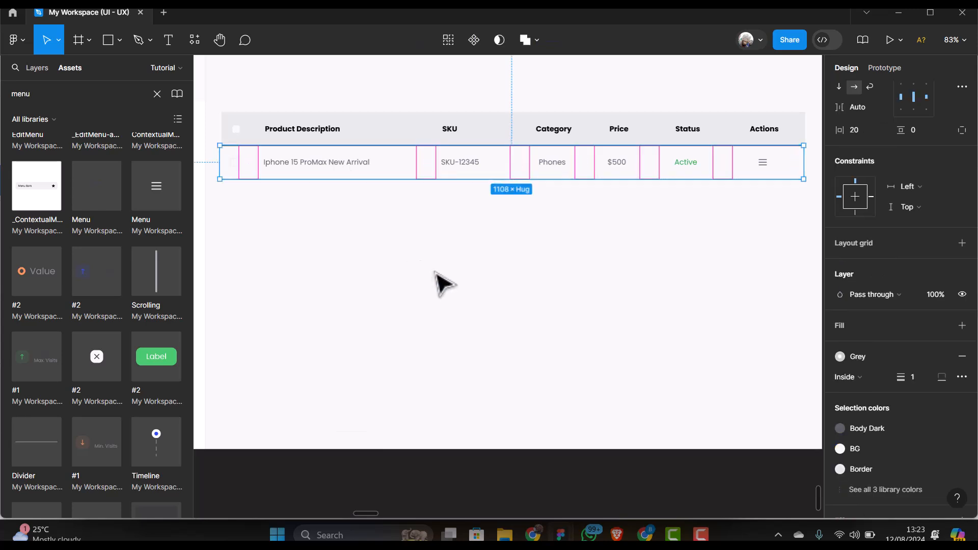
Select Frames 53, 52, 51 and 50 in the layers list, wrap them in auto layout, then undo it
click(446, 247)
click(386, 173)
click(43, 65)
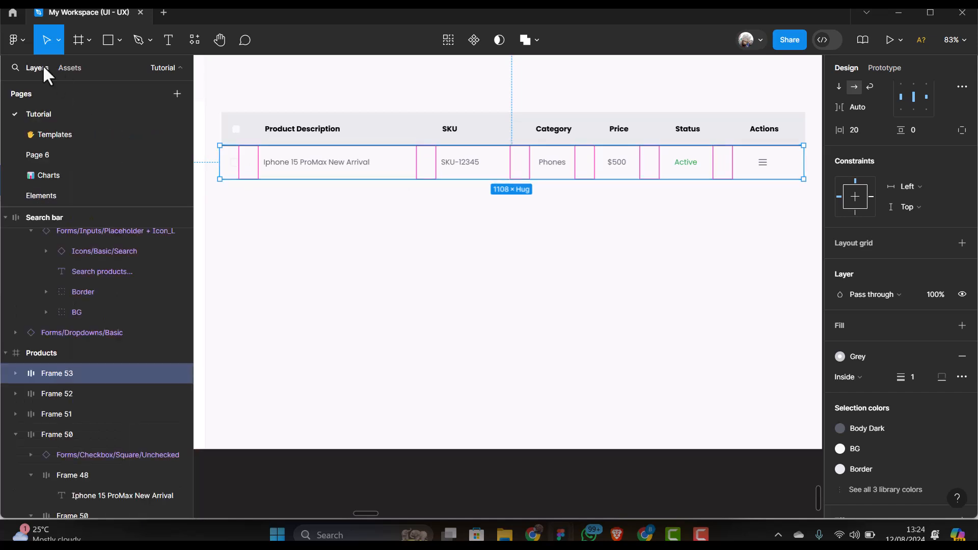
click(85, 390)
click(83, 370)
shift+click(72, 390)
shift+click(67, 414)
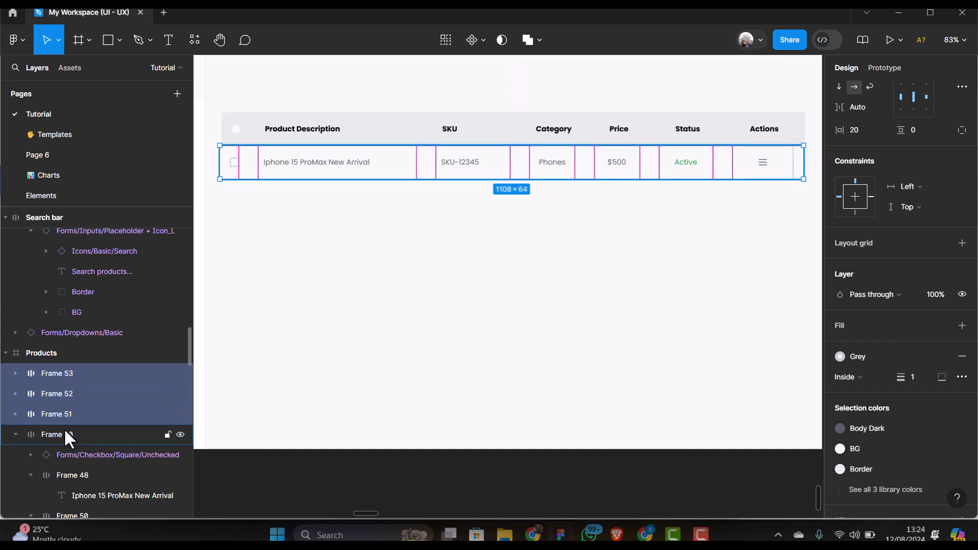
shift+click(64, 432)
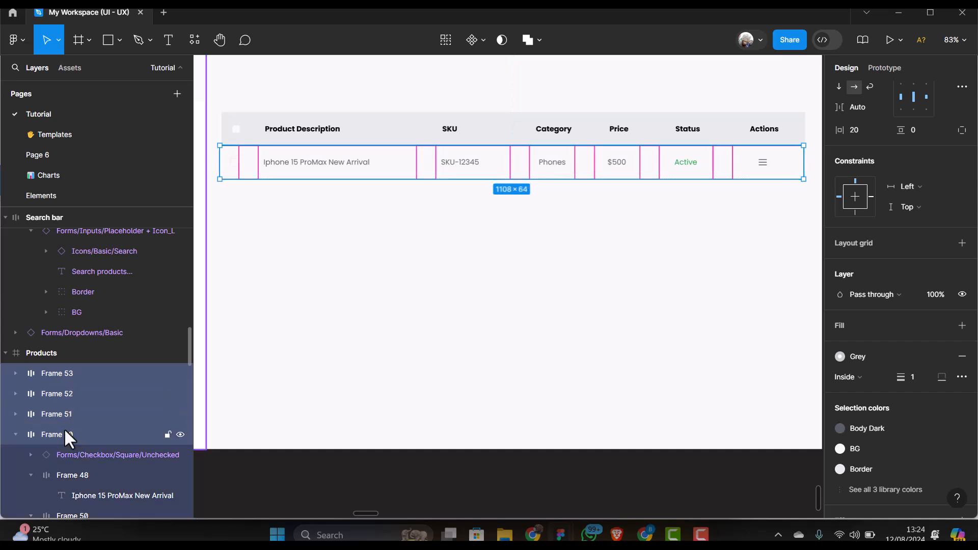
key(shift+a)
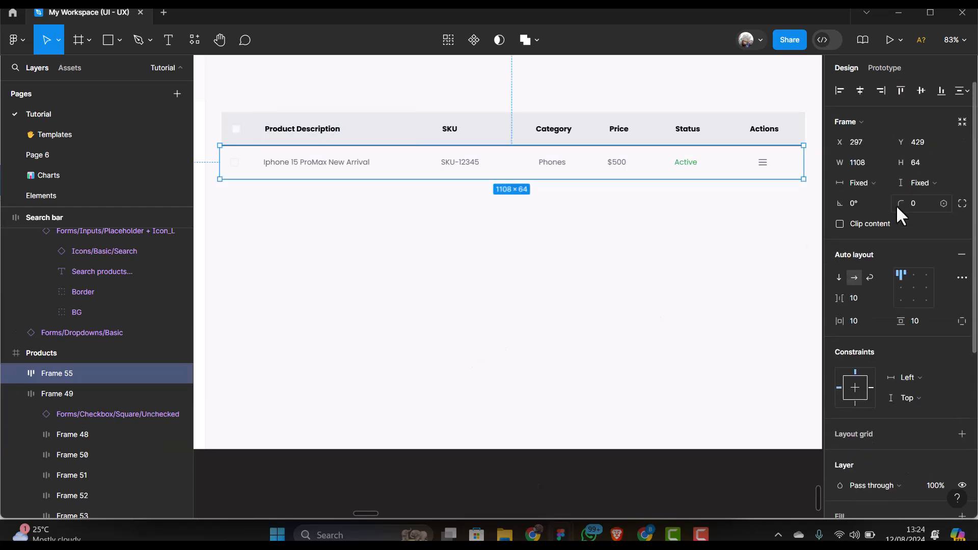
key(ctrl+z)
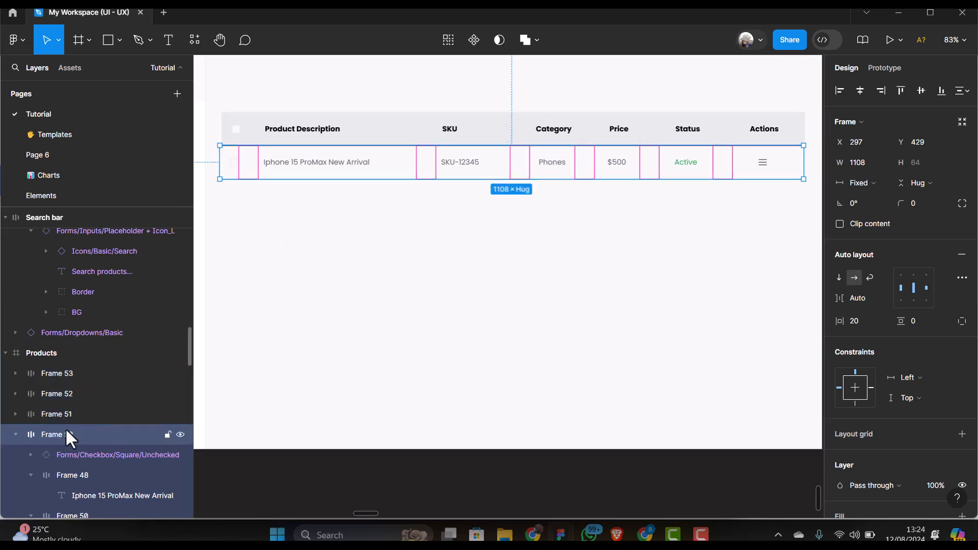
Delete the extra row frames 52, 53 and 51
click(74, 395)
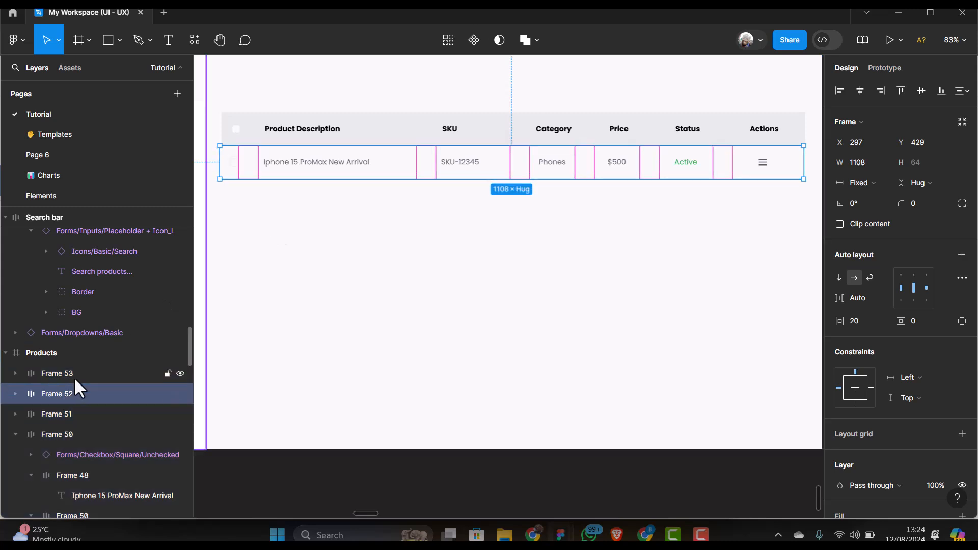
shift+click(75, 377)
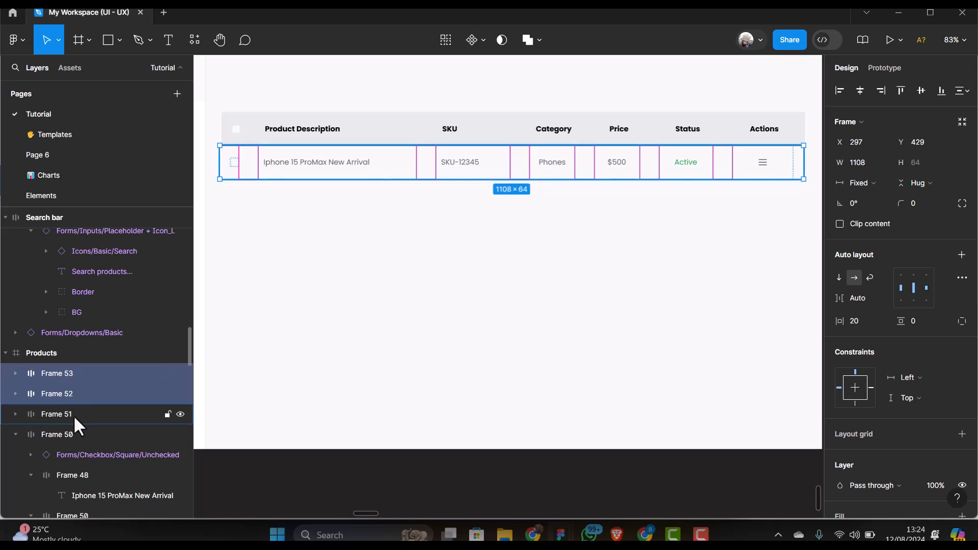
shift+click(74, 415)
key(Delete)
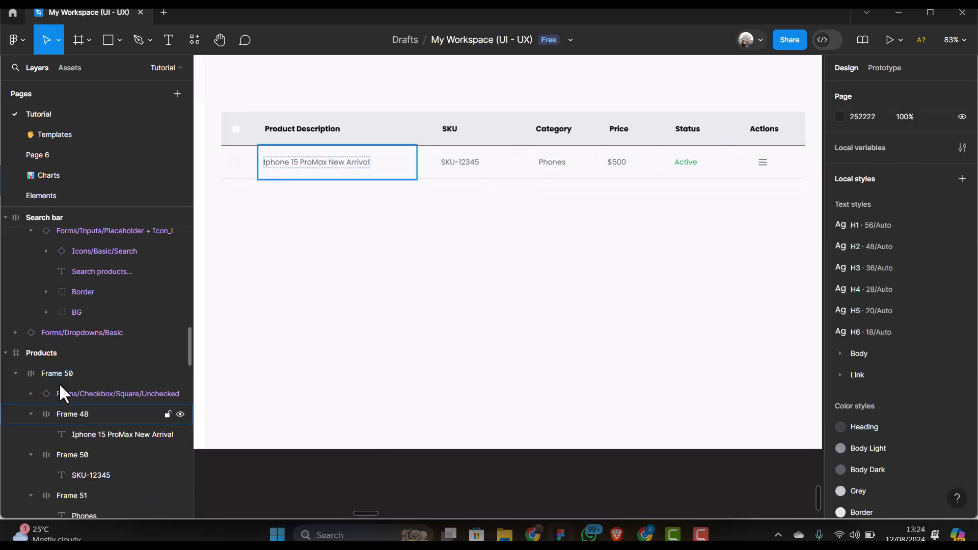
Collapse product row Frame 50 and duplicate it
click(47, 375)
click(17, 374)
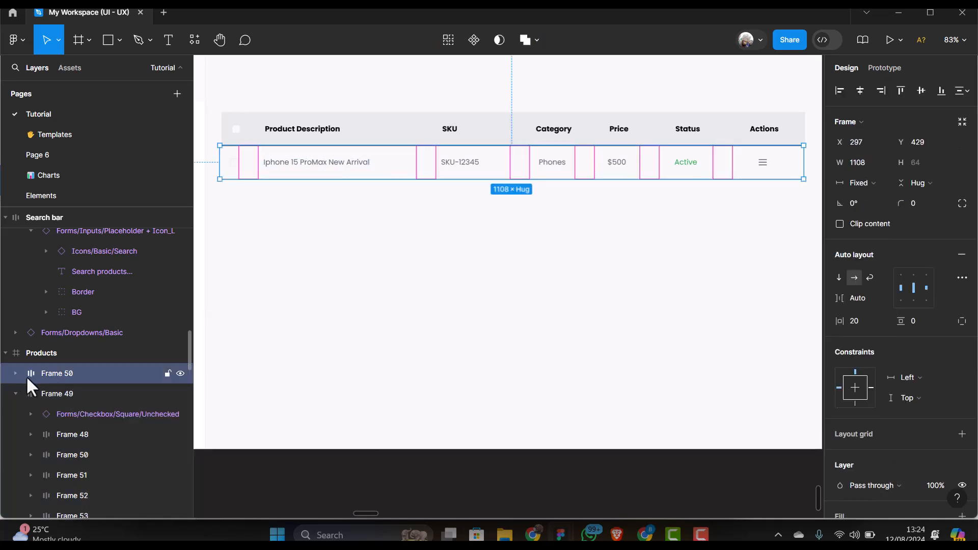
click(69, 388)
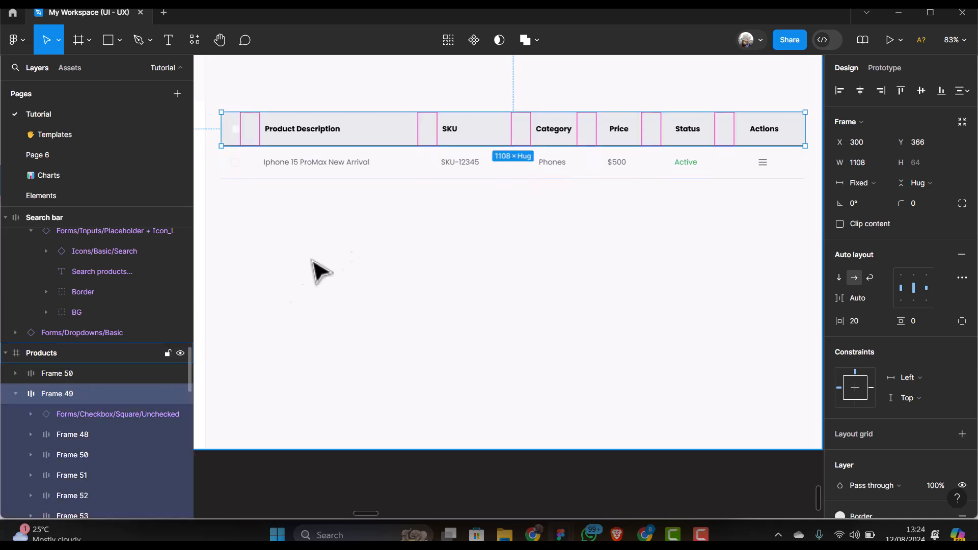
click(80, 373)
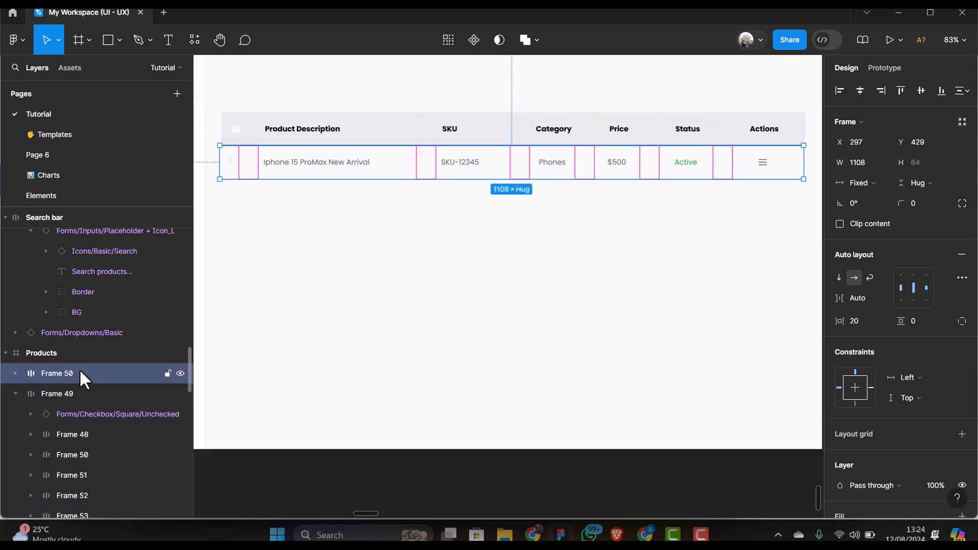
key(ctrl+d)
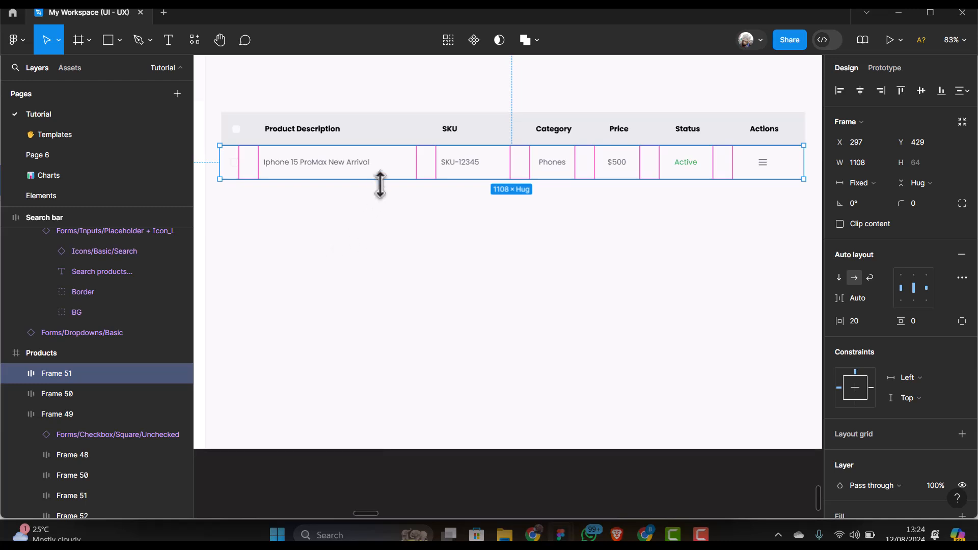
Delete the copied row and turn the original product row Frame 50 into a component
mouse_move(398, 187)
mouse_down()
mouse_move(398, 205)
mouse_move(393, 198)
mouse_up()
key(Delete)
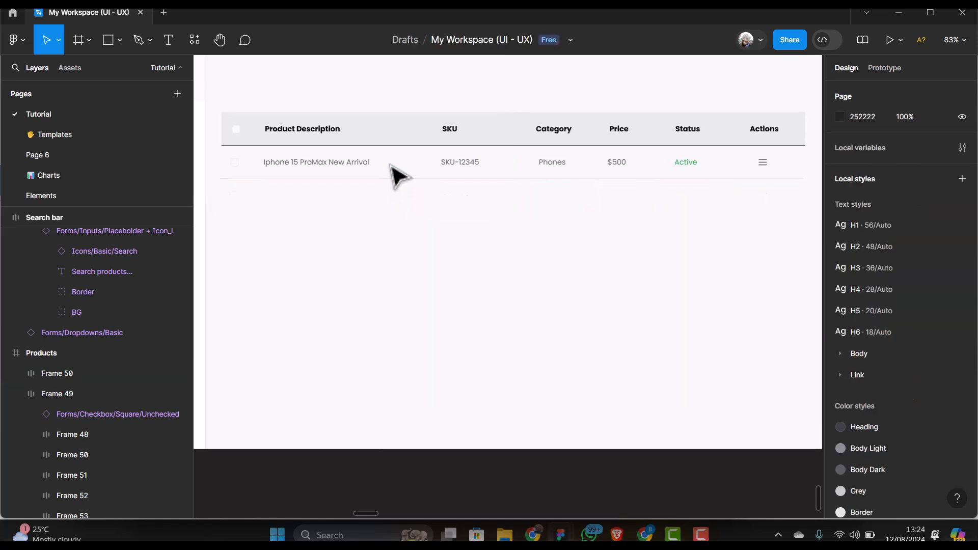
click(400, 166)
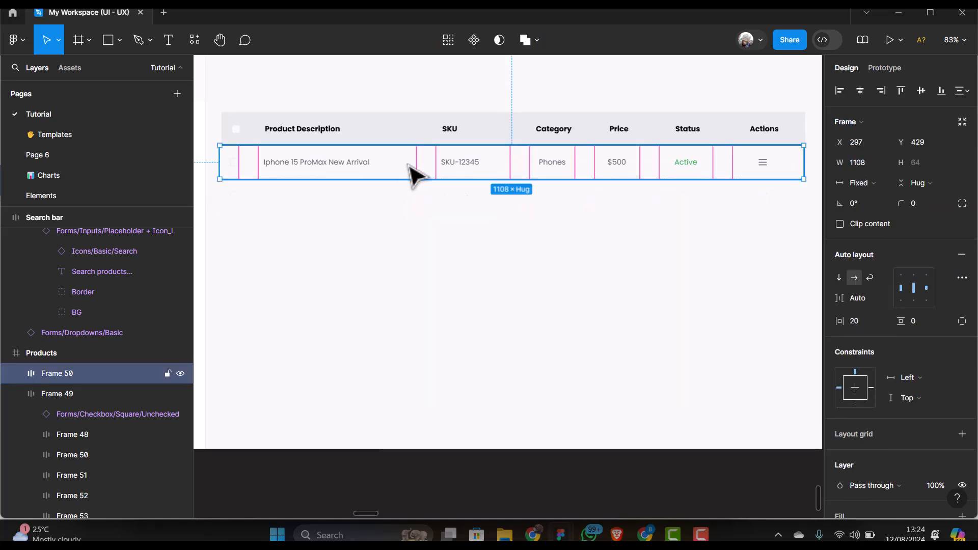
click(473, 39)
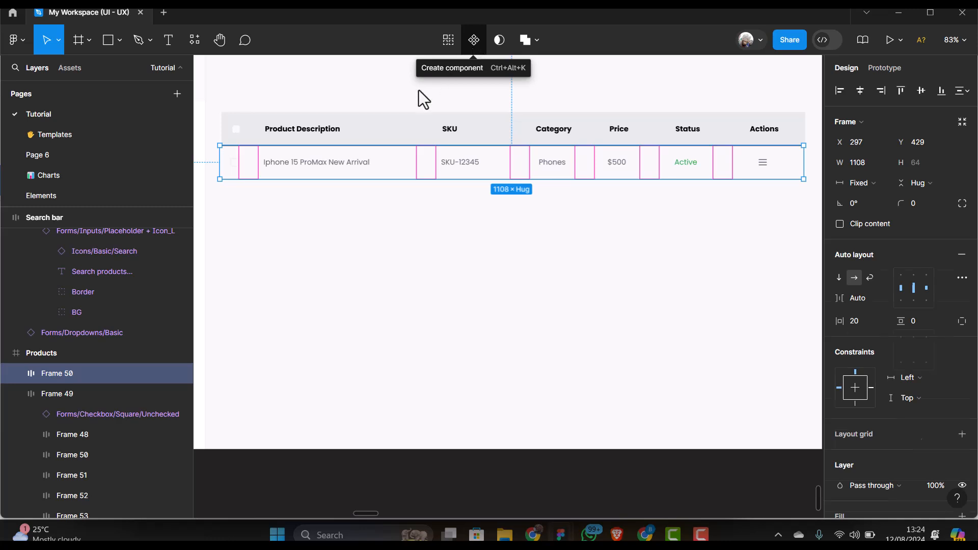
Stack the header and product row in vertical auto layout, then duplicate the row six times
shift+click(367, 139)
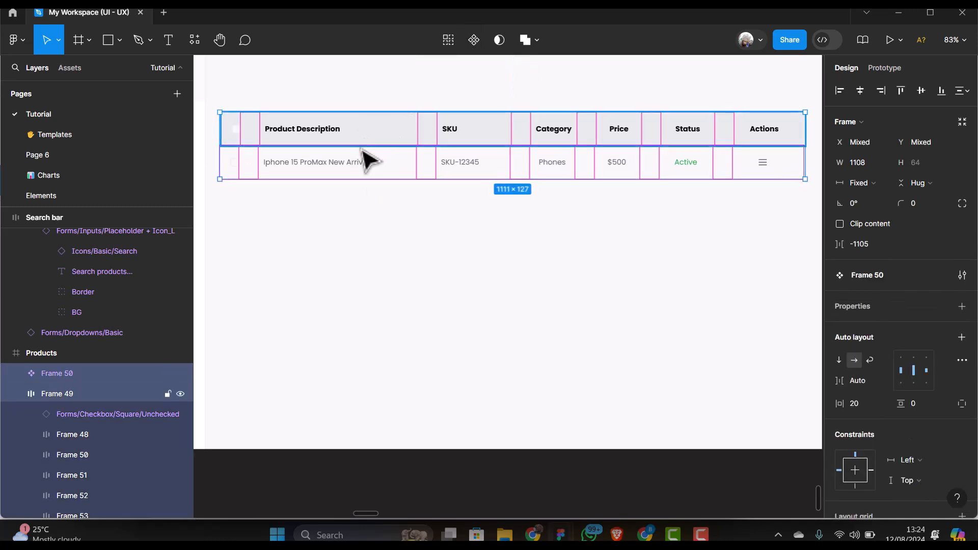
key(shift+a)
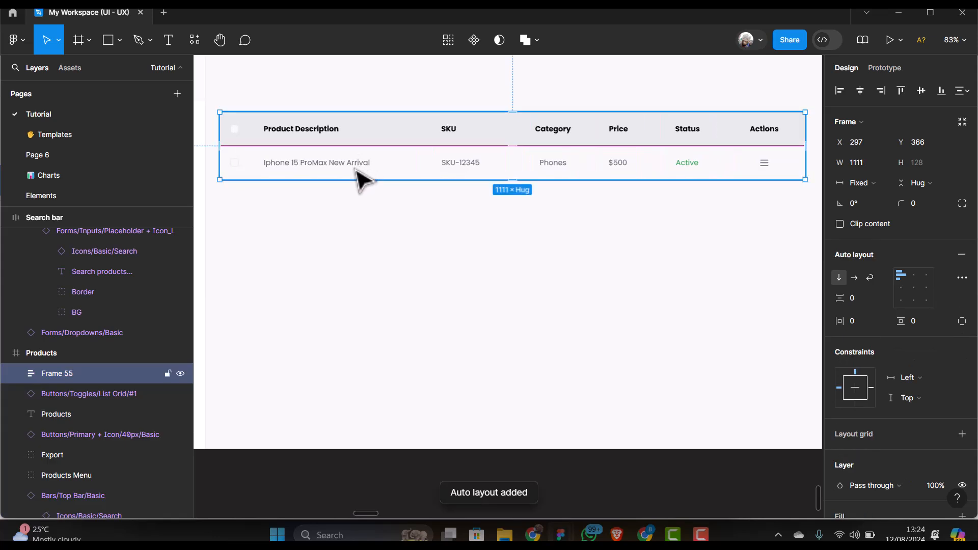
double_click(363, 178)
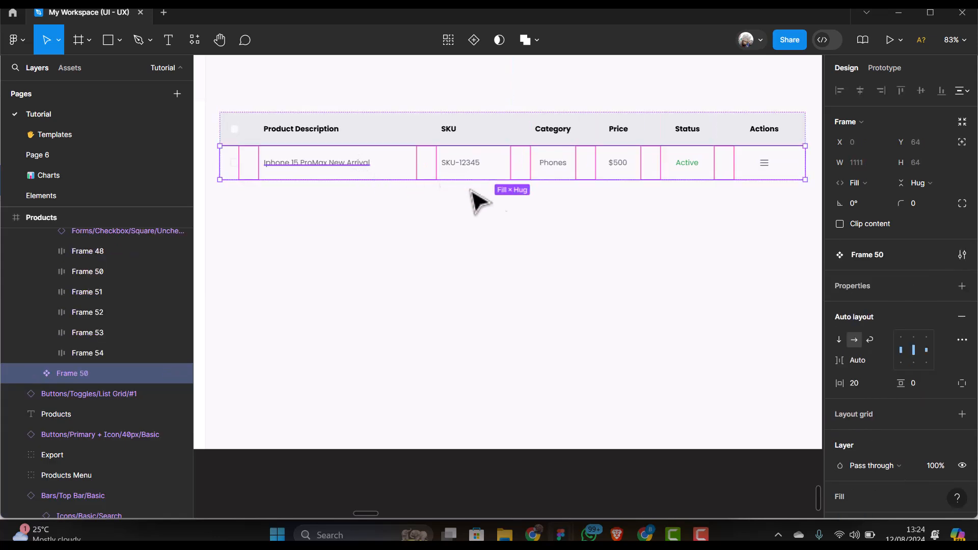
key(ctrl+d)
key(ctrl+d)
key(ctrl+d)
key(ctrl+d)
key(ctrl+d)
key(ctrl+d)
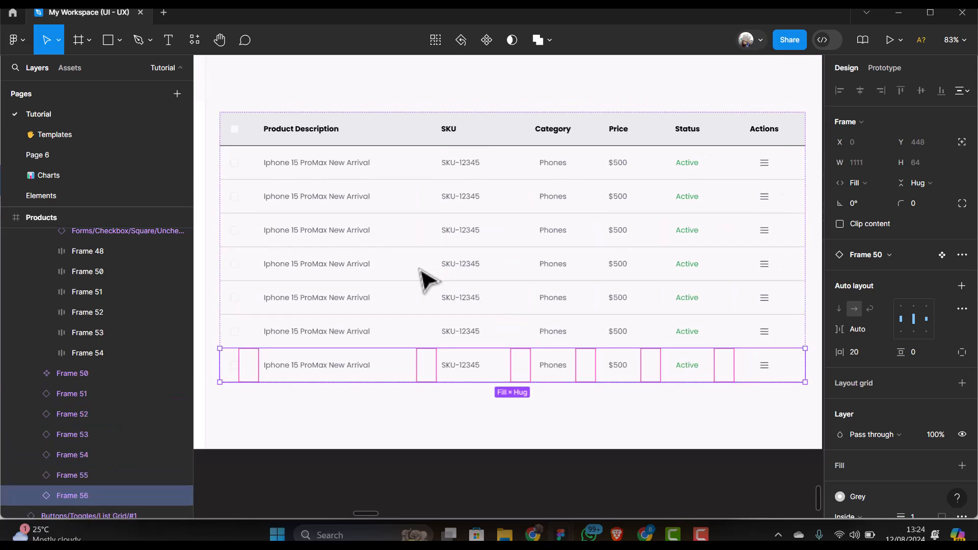
scroll(427, 279, down, 3)
Reposition the product table, then drag the 1062-wide search bar onto the Products frame above it
click(711, 183)
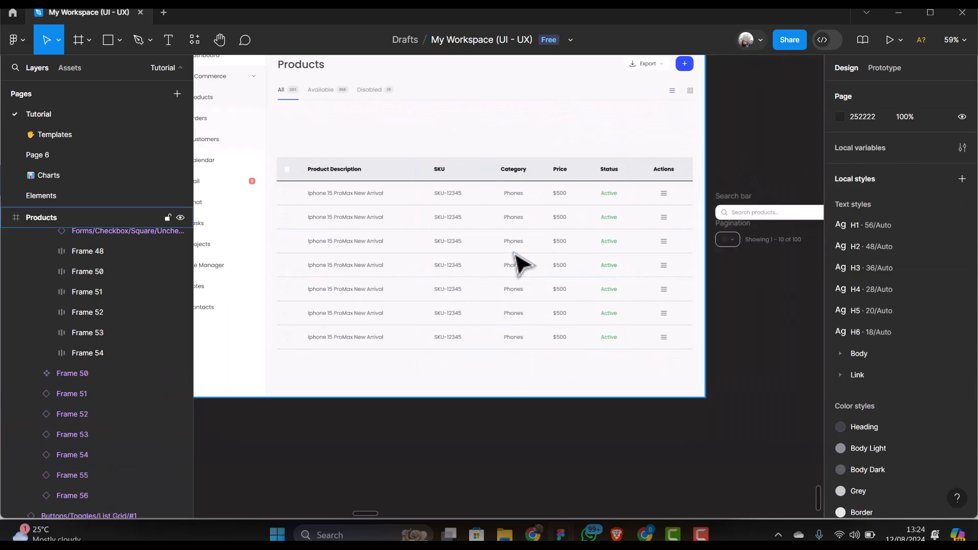
scroll(514, 262, up, 1)
click(433, 276)
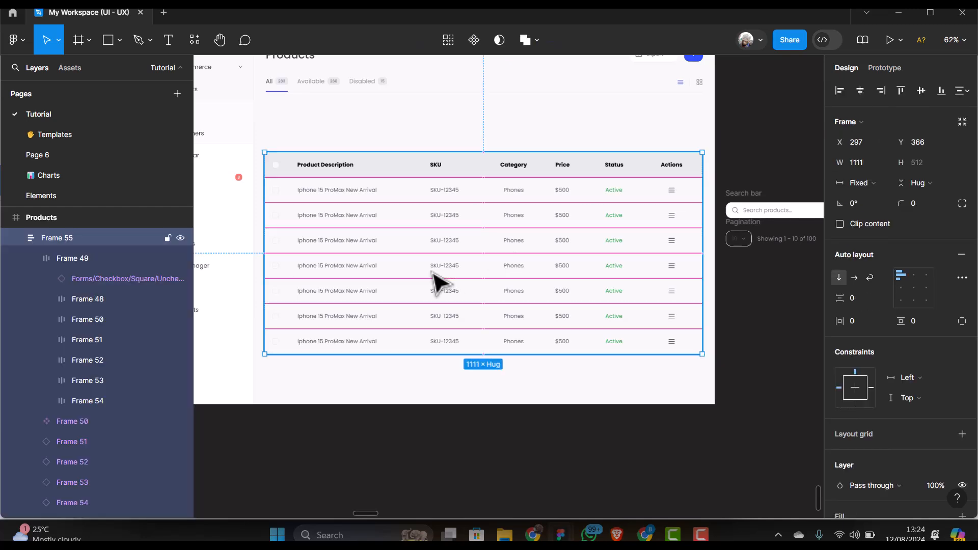
drag(433, 275, 484, 258)
drag(570, 227, 566, 229)
click(758, 198)
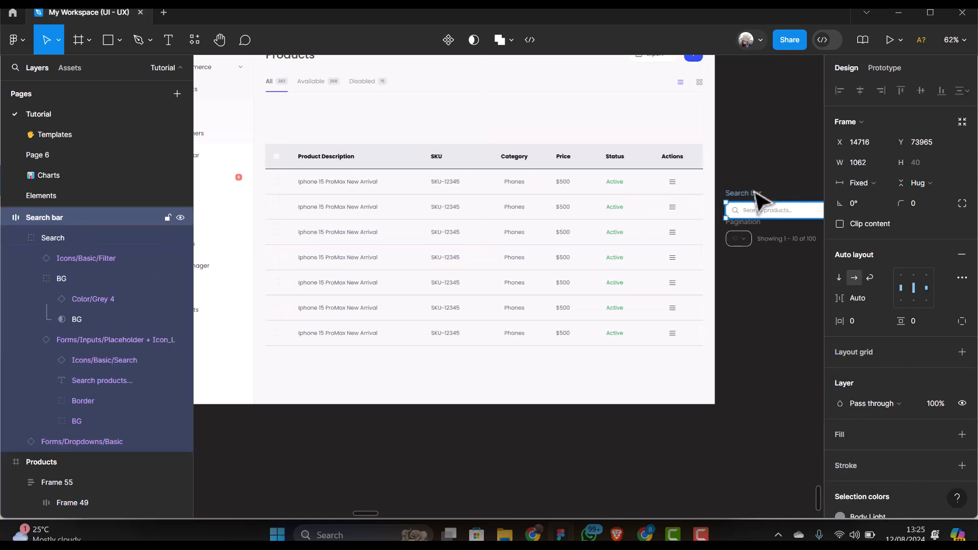
drag(760, 195, 299, 114)
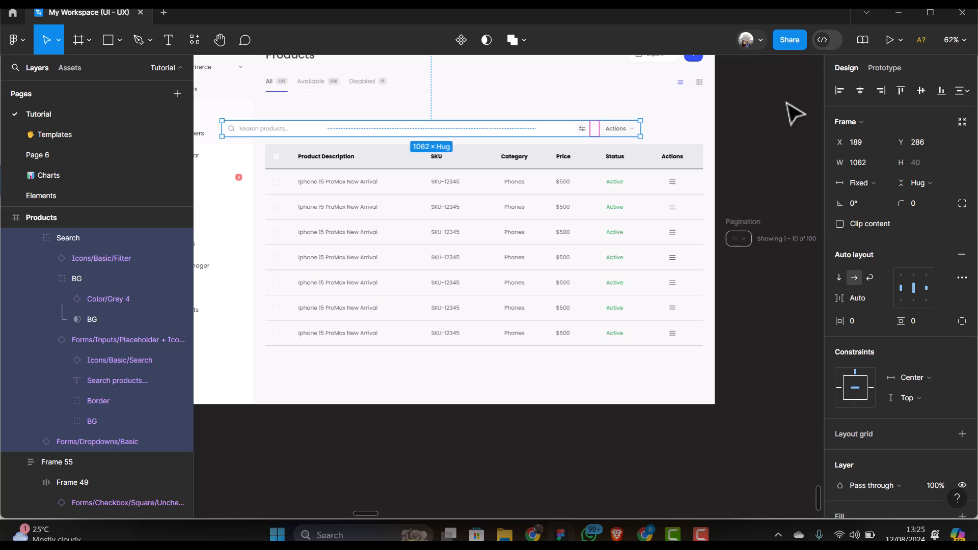
Align the search bar and product table on their horizontal centers
shift+click(536, 182)
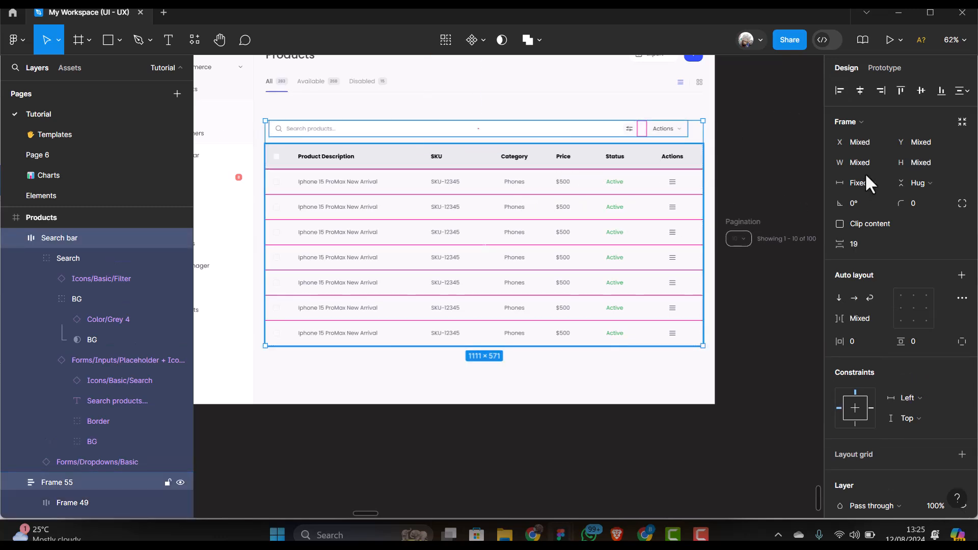
click(866, 99)
scroll(360, 212, up, 1)
scroll(362, 210, down, 2)
scroll(367, 211, up, 5)
scroll(363, 211, down, 2)
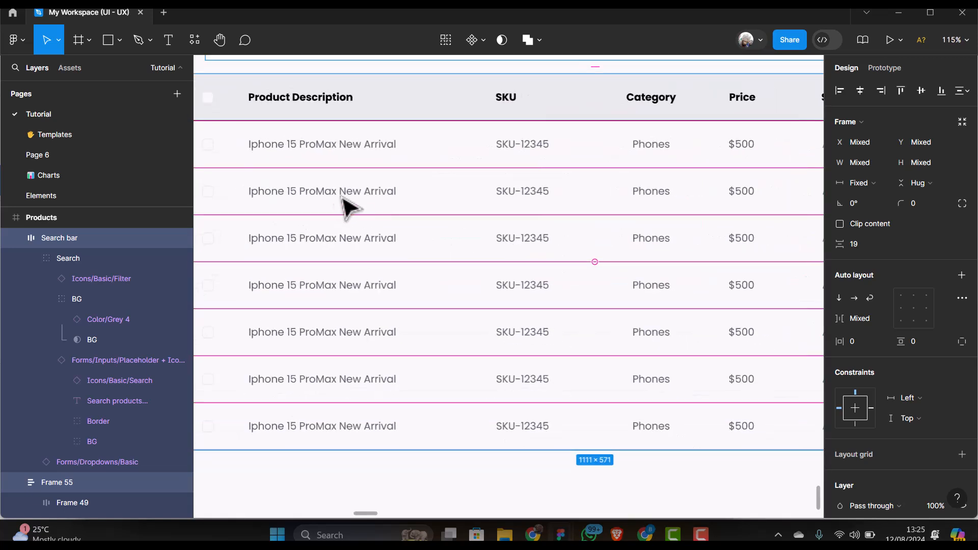
Increase the first product row's left padding to 23
click(308, 152)
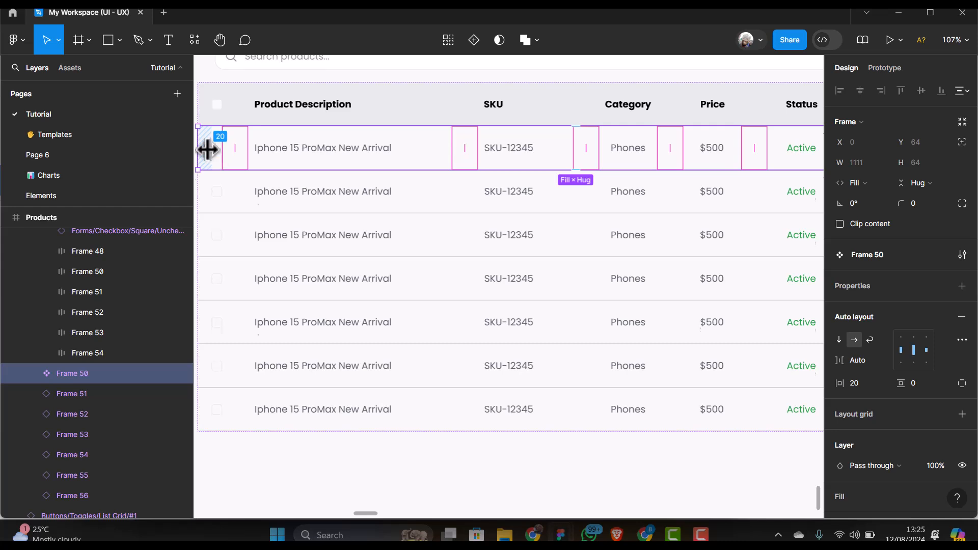
scroll(211, 155, up, 1)
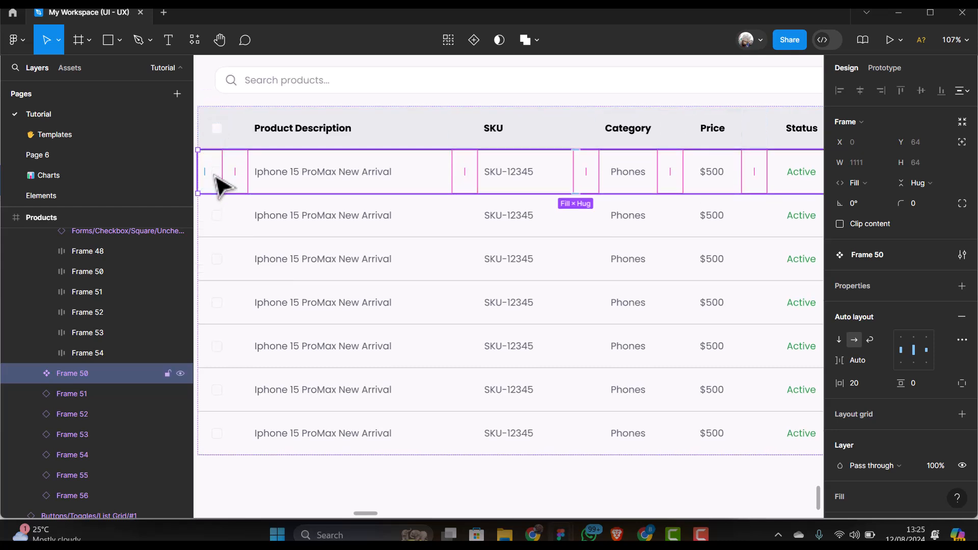
scroll(218, 157, up, 2)
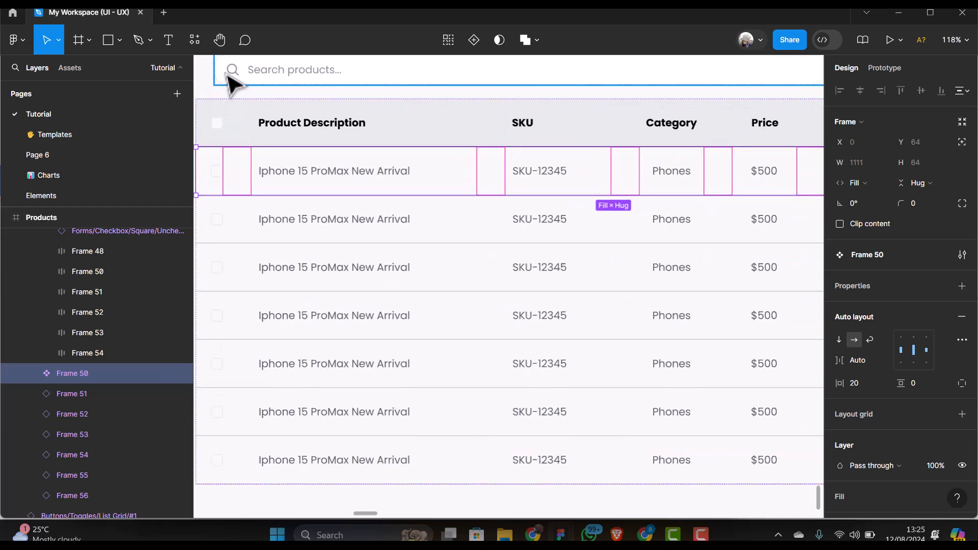
scroll(273, 100, down, 1)
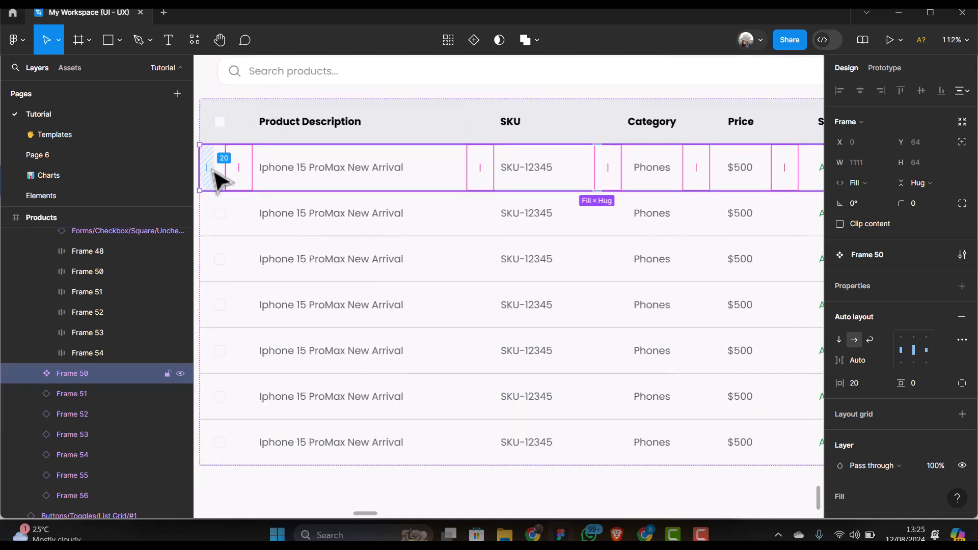
drag(211, 168, 212, 168)
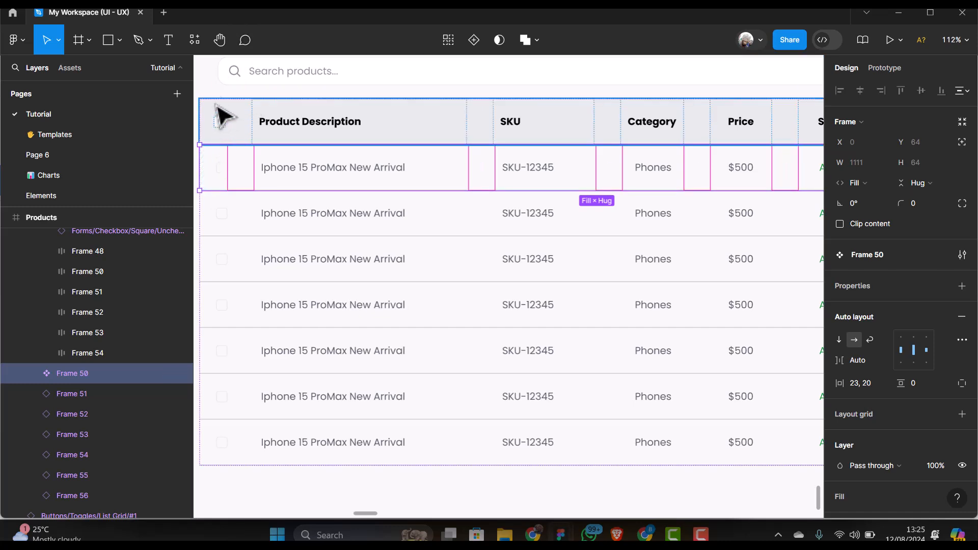
ctrl+scroll(221, 181, down, 5)
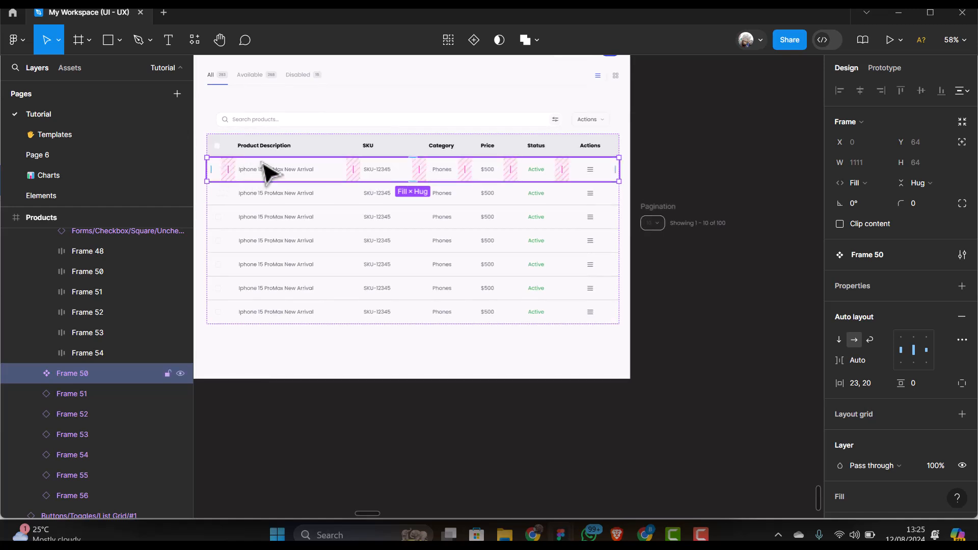
Move the pagination frame to just below the product table
click(355, 123)
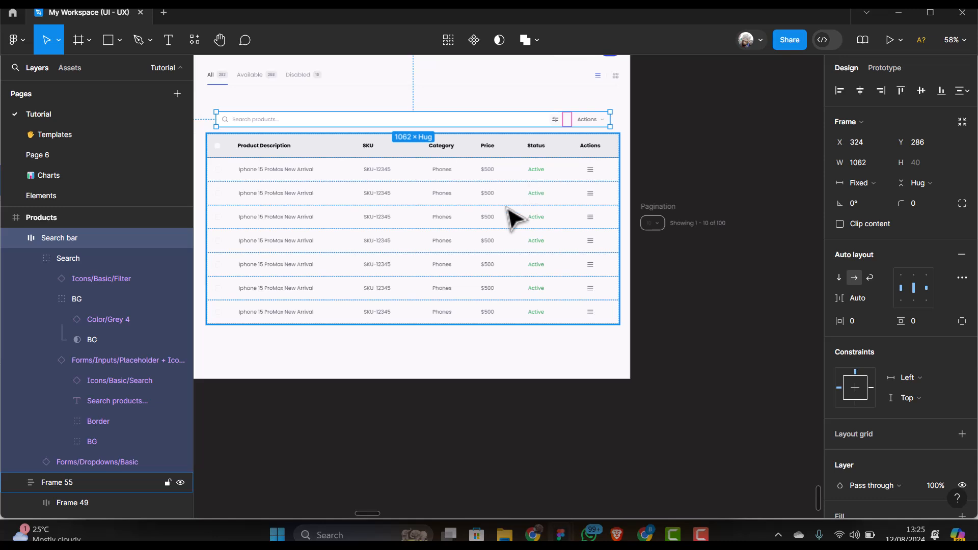
scroll(510, 218, down, 2)
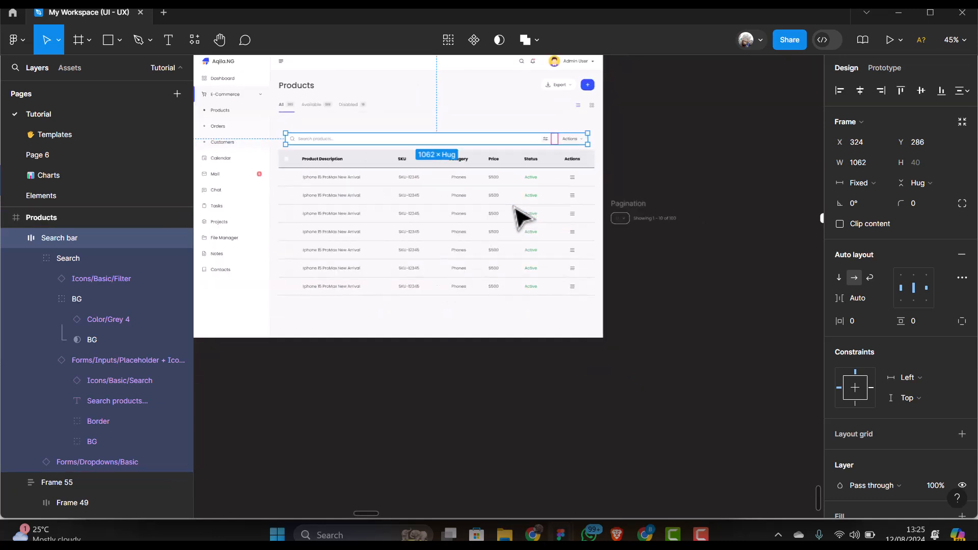
click(439, 217)
scroll(498, 212, down, 1)
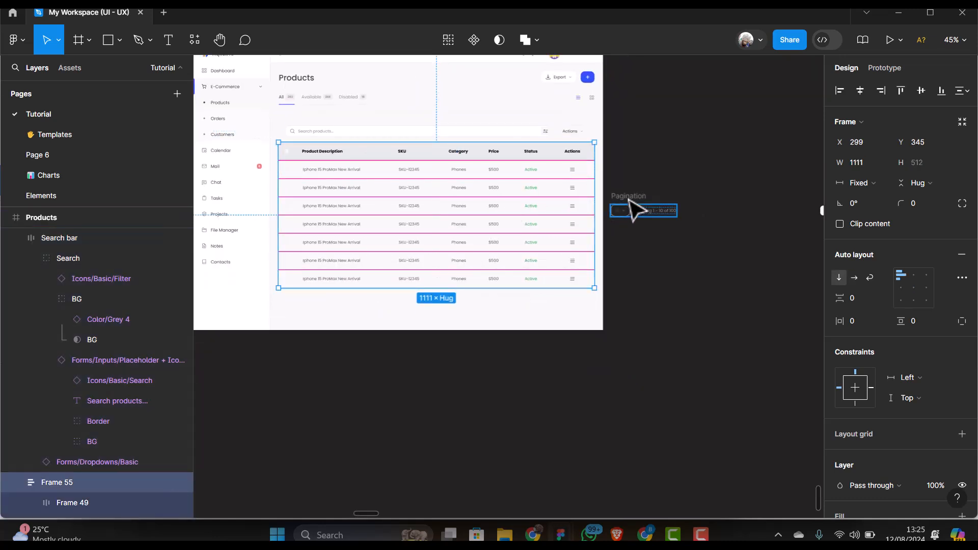
drag(644, 208, 316, 305)
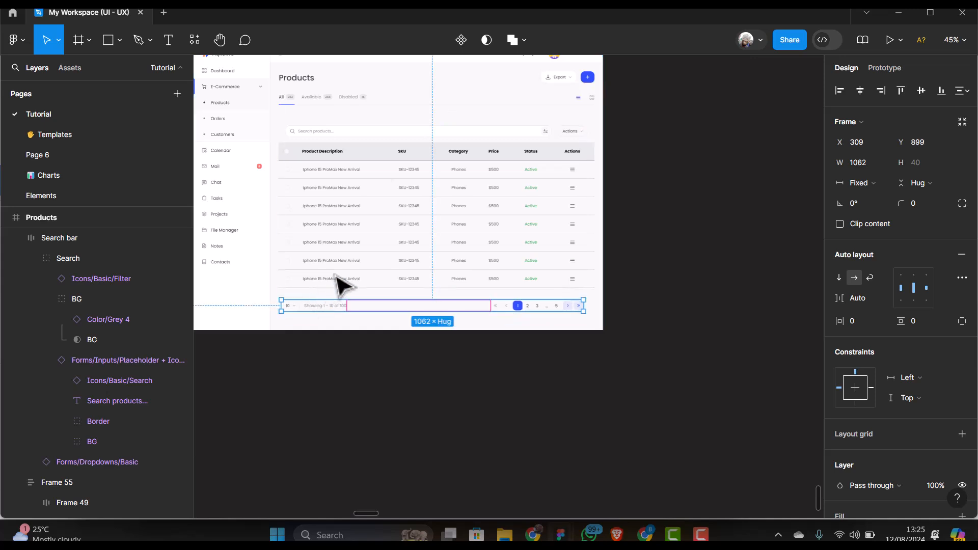
Wrap pagination, table and search bar in one vertical auto-layout frame
shift+click(385, 238)
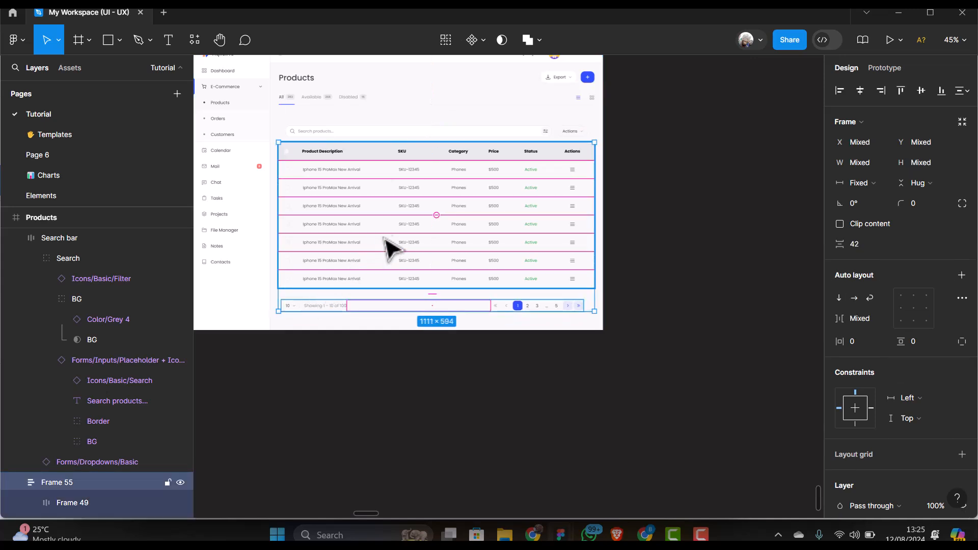
shift+click(376, 128)
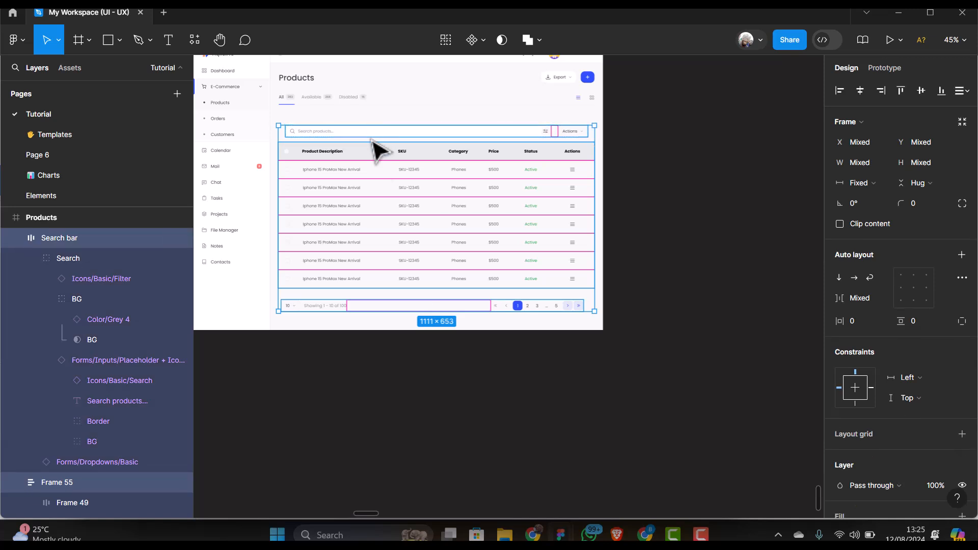
key(shift+a)
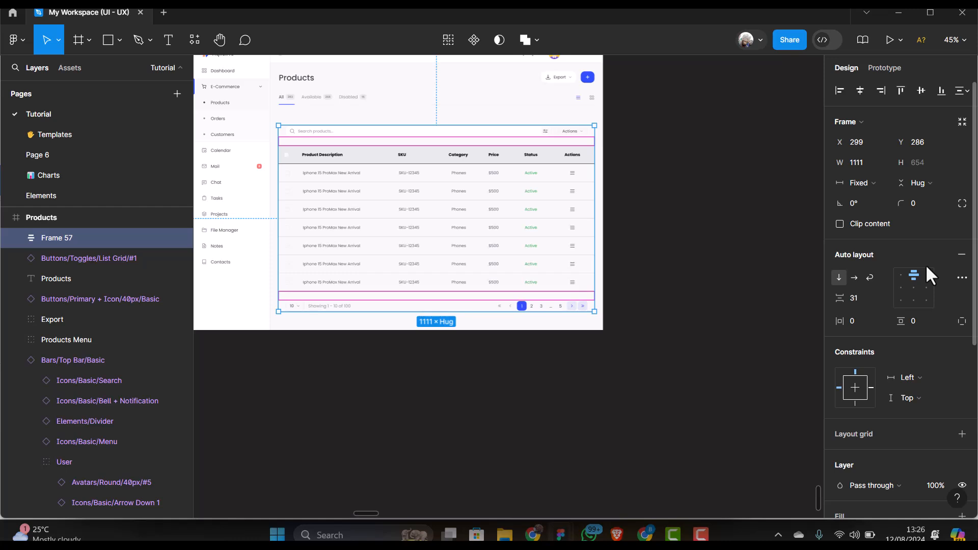
Give the container 30 vertical padding, 20 corner radius and a white fill
scroll(926, 264, down, 2)
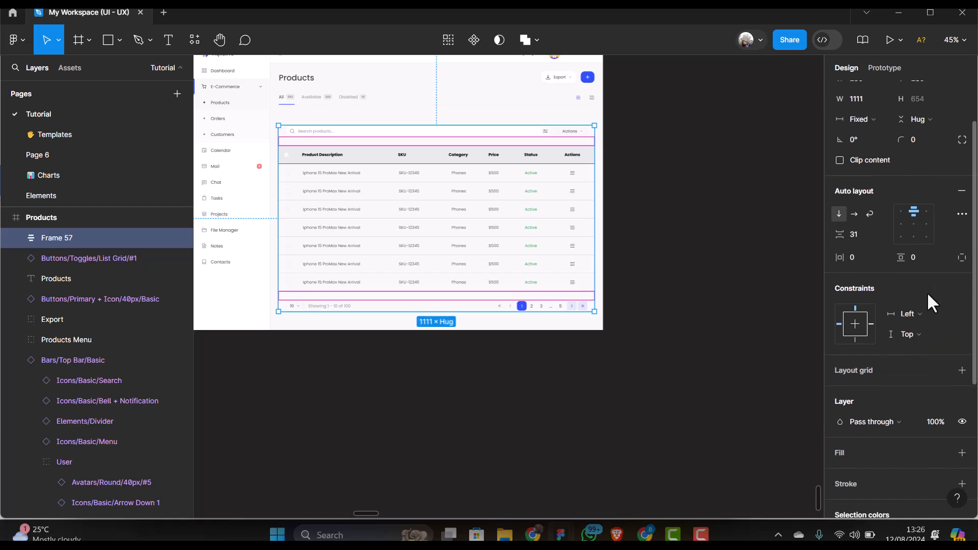
click(919, 258)
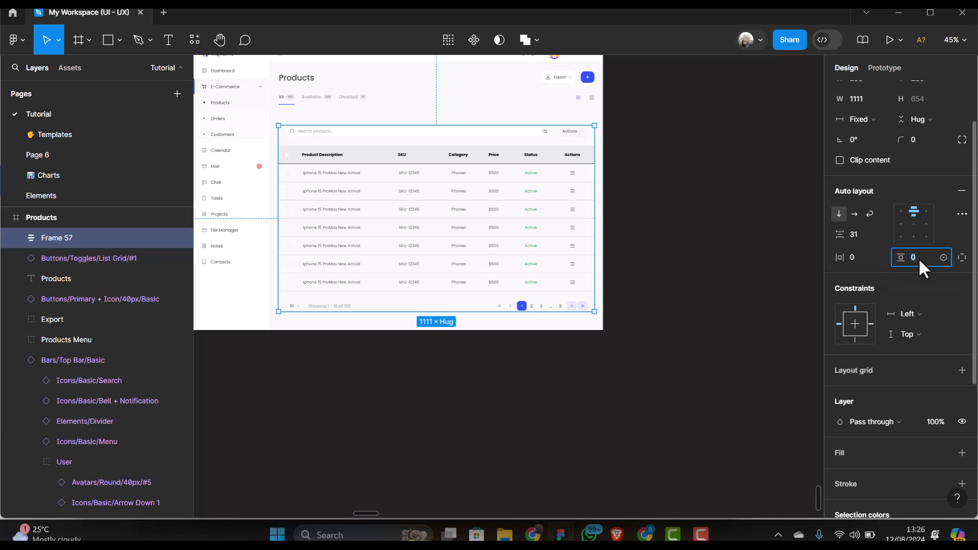
key(Return)
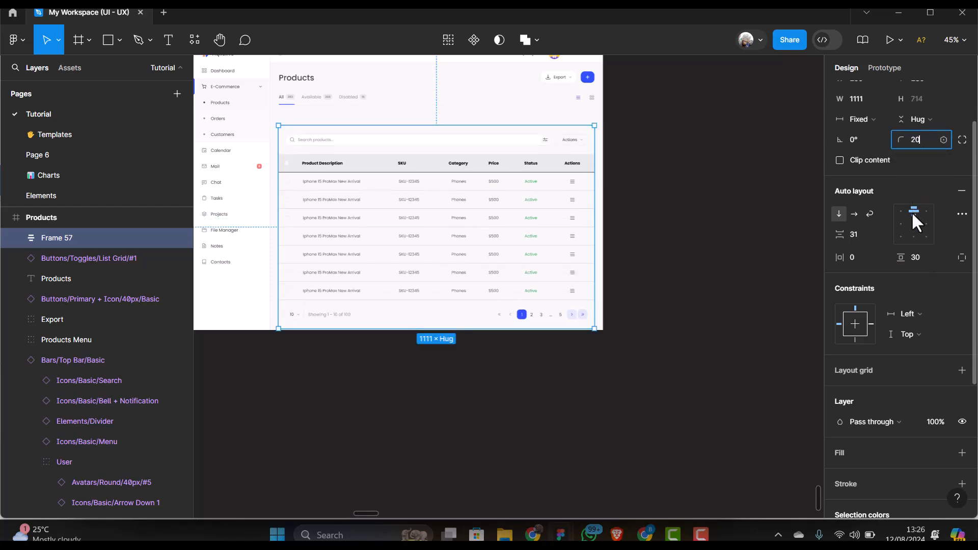
key(Return)
scroll(907, 280, down, 3)
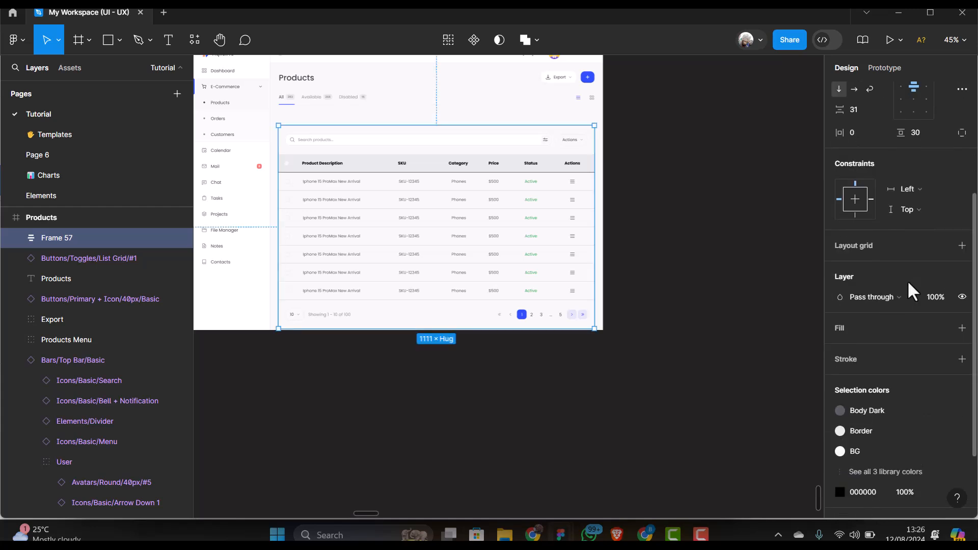
click(962, 327)
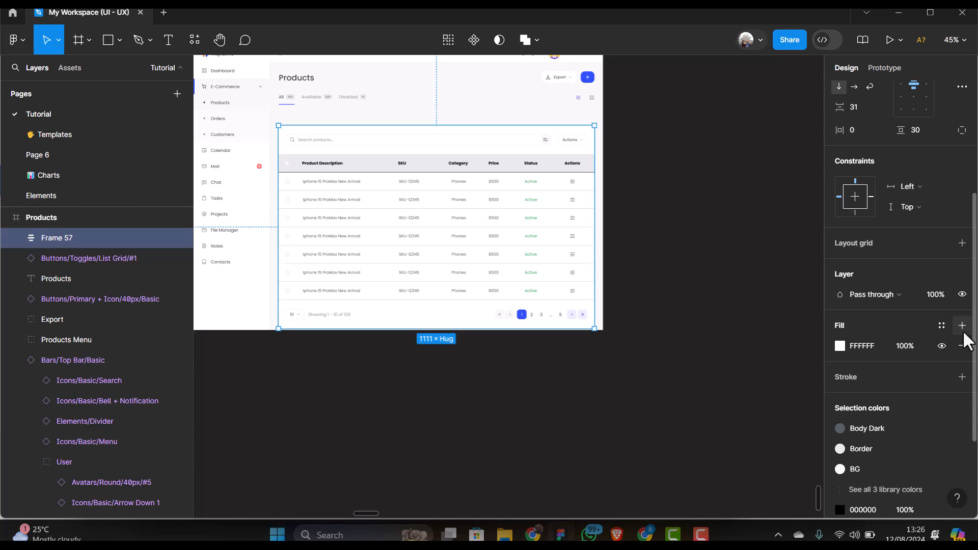
Set a 35 gap between the status tabs and the product card
shift+click(351, 109)
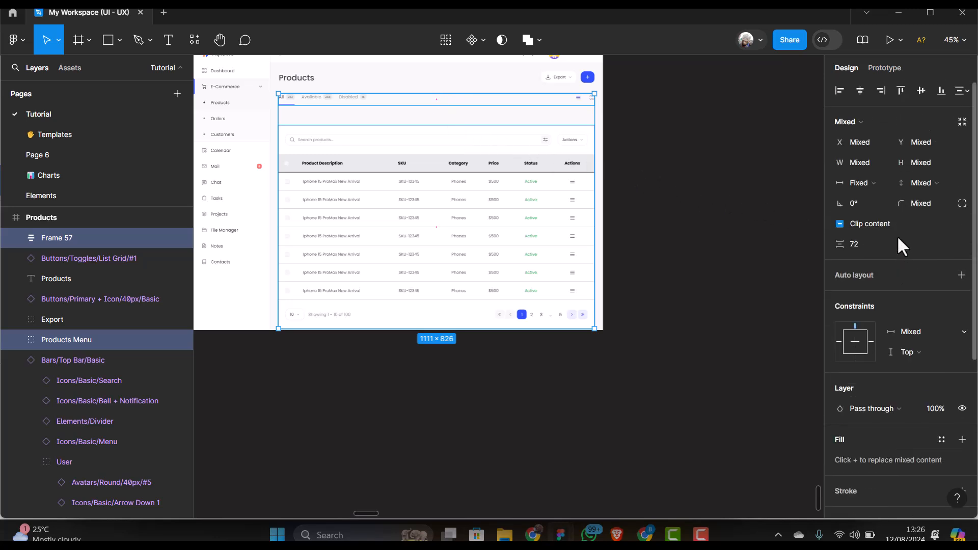
click(863, 246)
text(35)
key(Return)
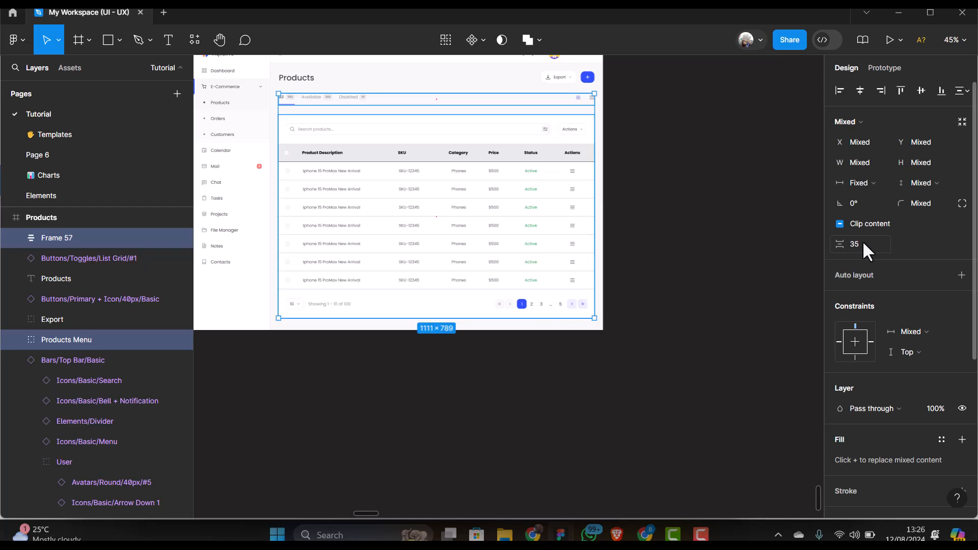
click(360, 284)
scroll(360, 284, up, 3)
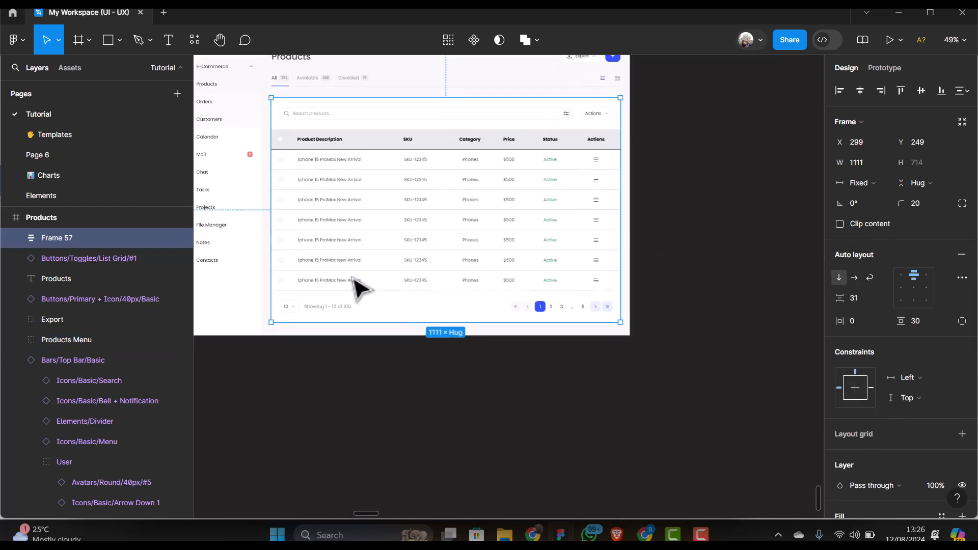
scroll(643, 219, up, 2)
scroll(643, 219, up, 1)
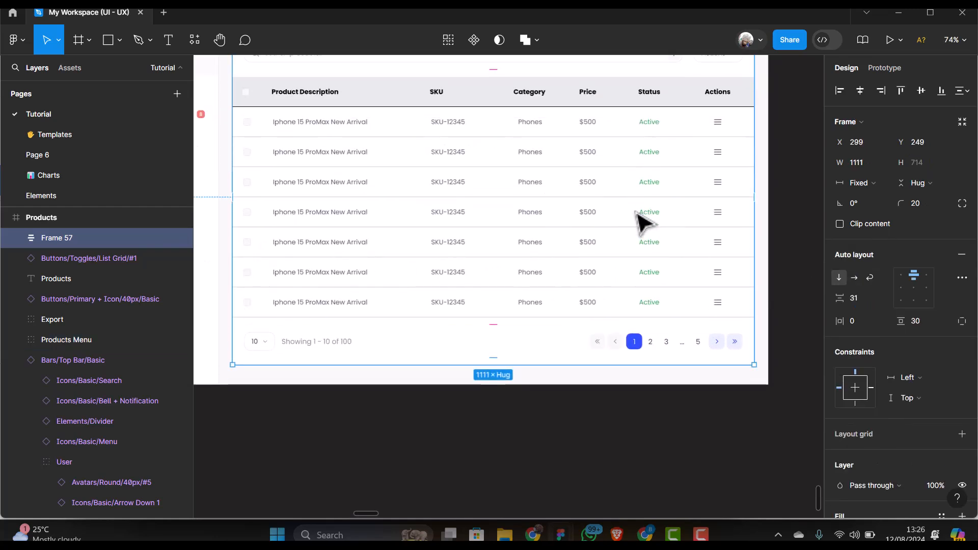
scroll(729, 220, up, 2)
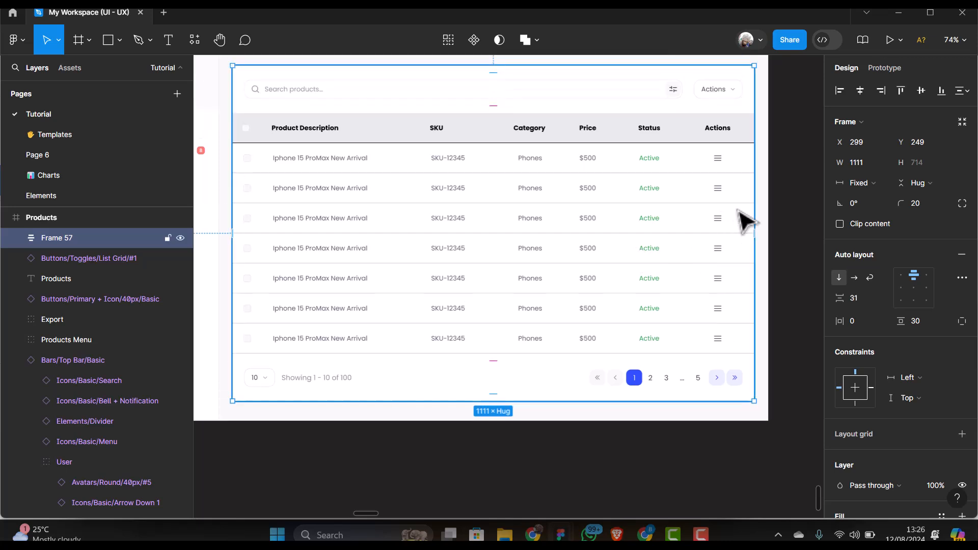
click(775, 213)
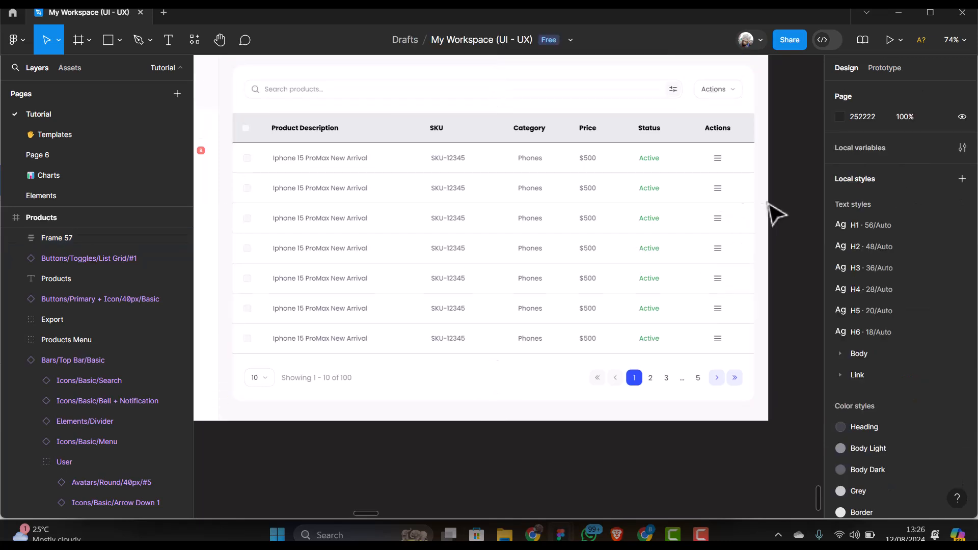
click(507, 192)
scroll(507, 192, down, 1)
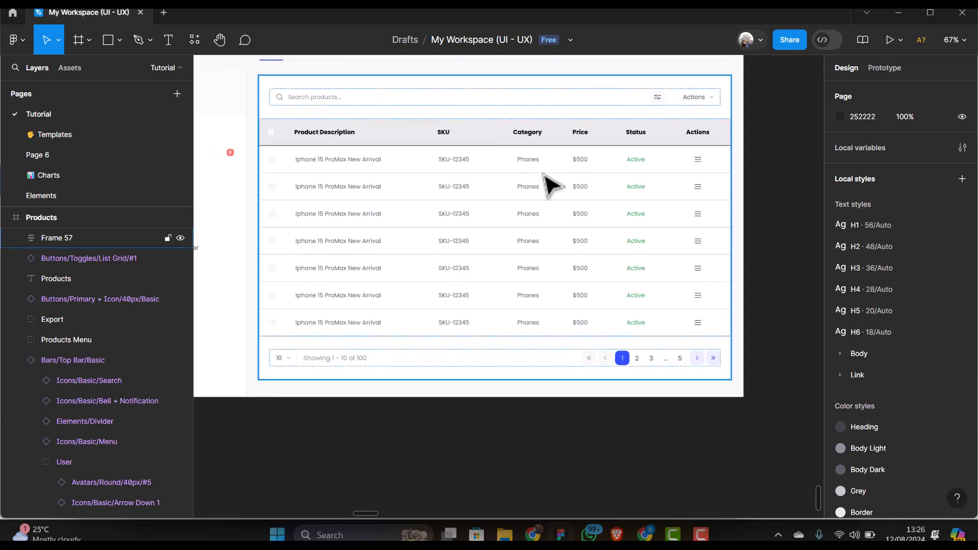
click(342, 163)
double_click(343, 163)
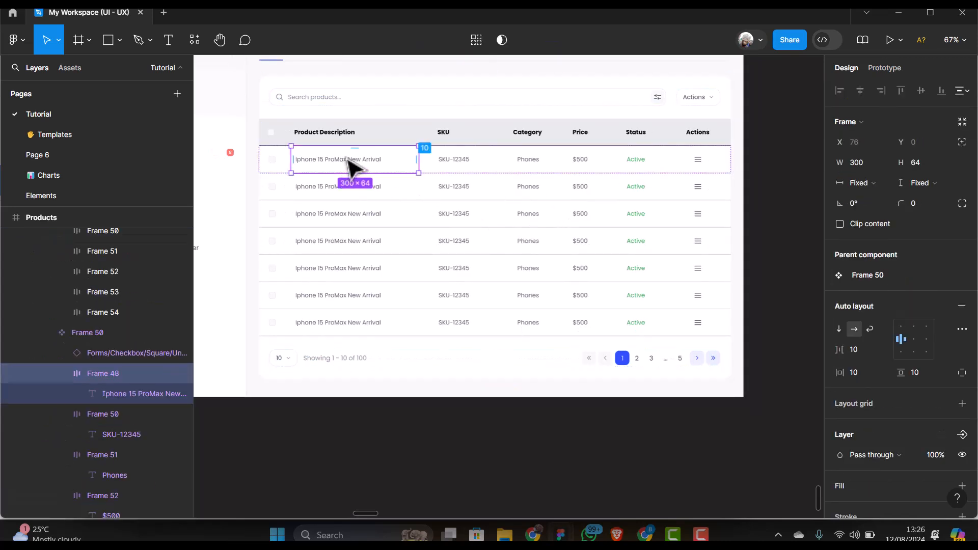
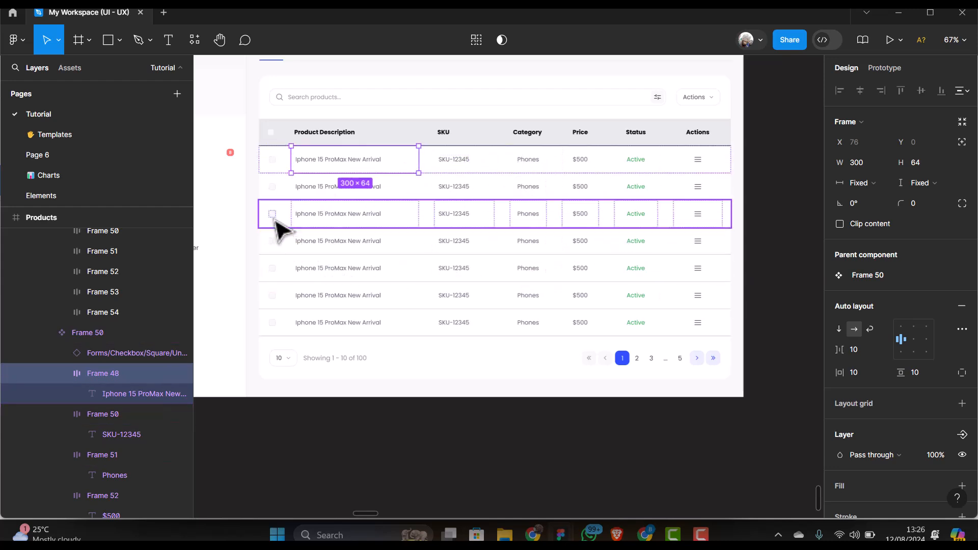
Swap the first row's checkbox instance from Unchecked to Checked so every row shows ticked
scroll(278, 224, up, 2)
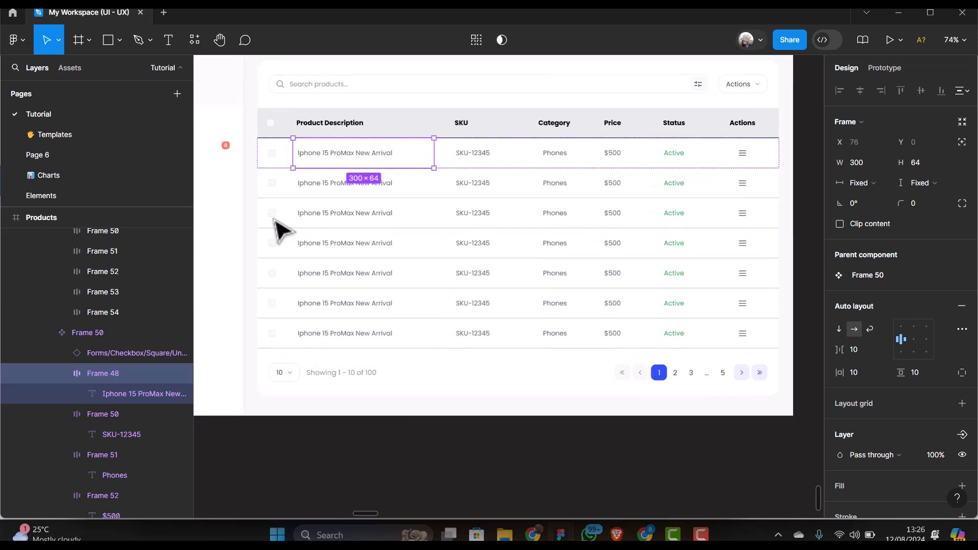
click(272, 156)
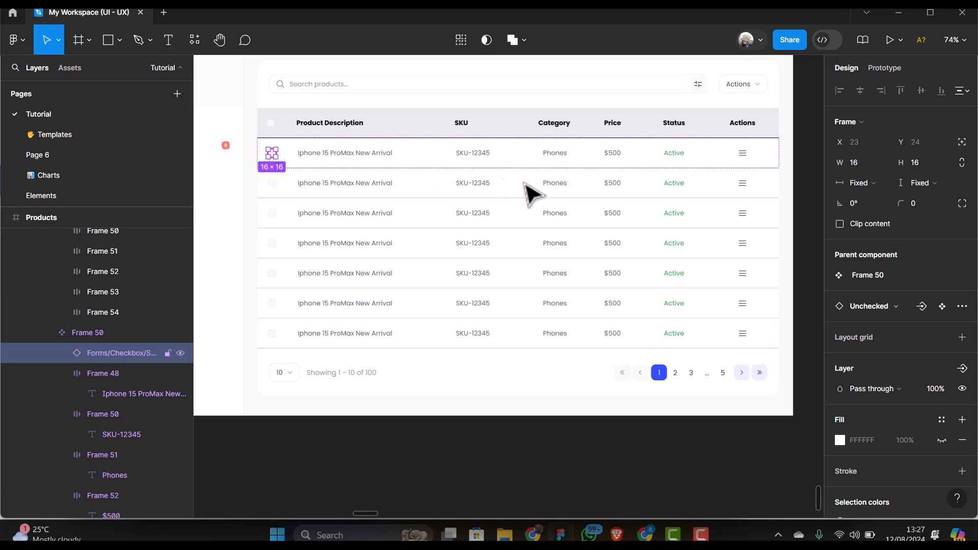
click(903, 307)
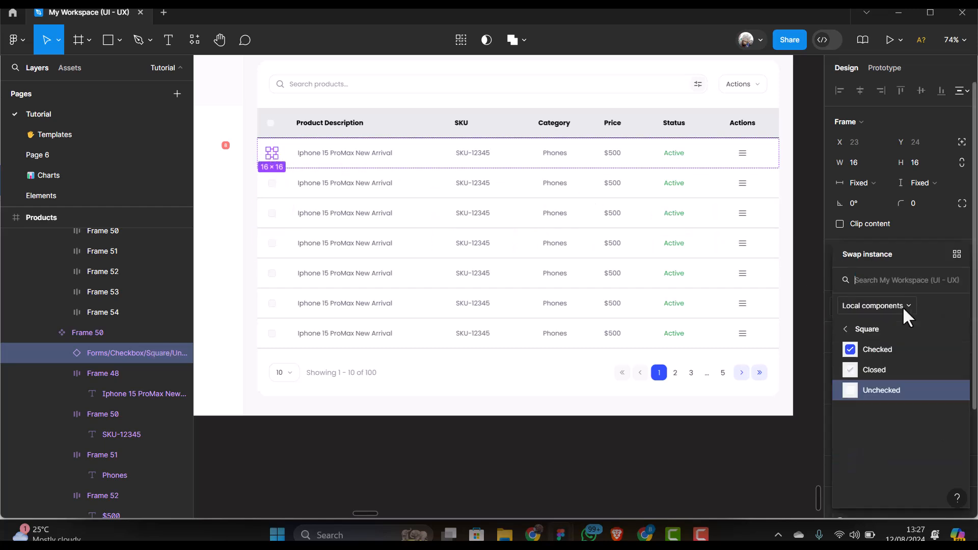
click(876, 352)
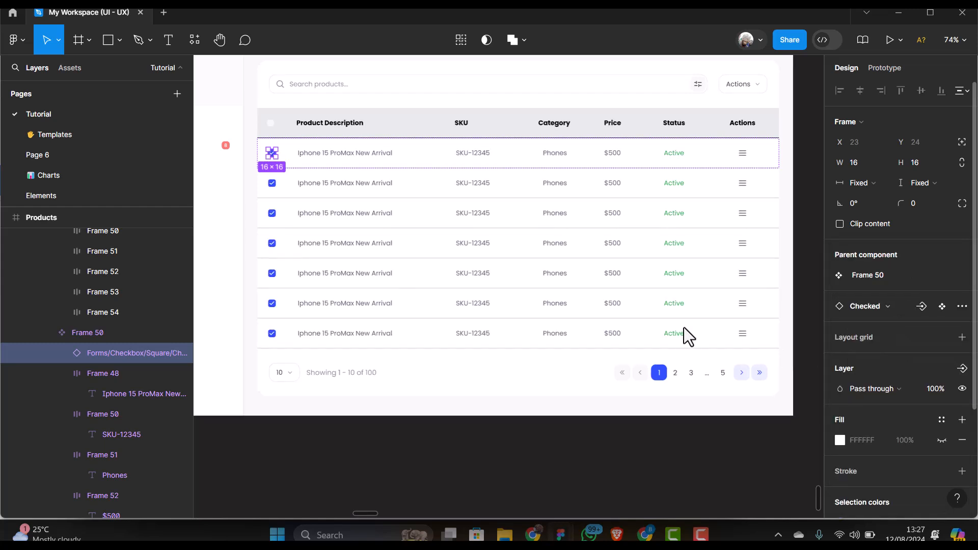
click(341, 216)
click(244, 201)
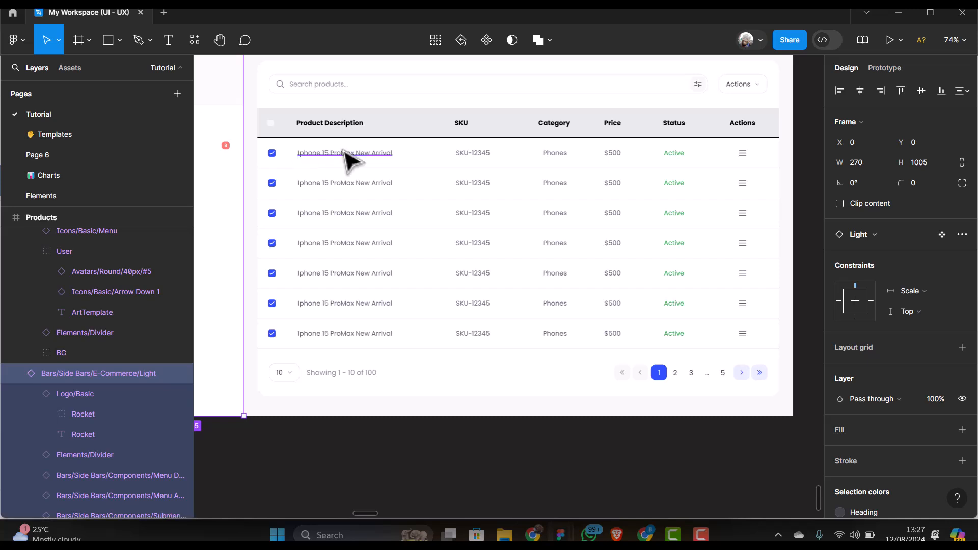
scroll(344, 150, up, 2)
scroll(271, 350, down, 3)
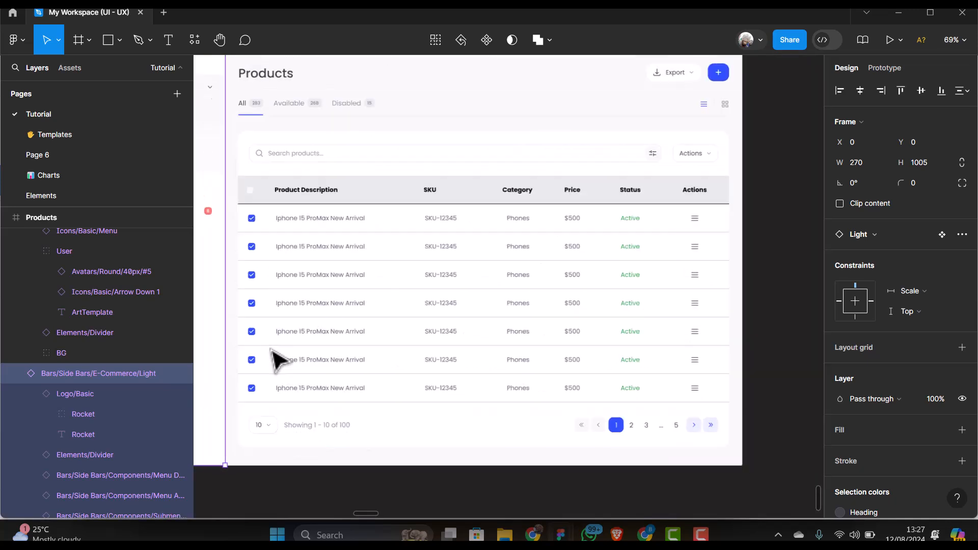
scroll(275, 360, down, 5)
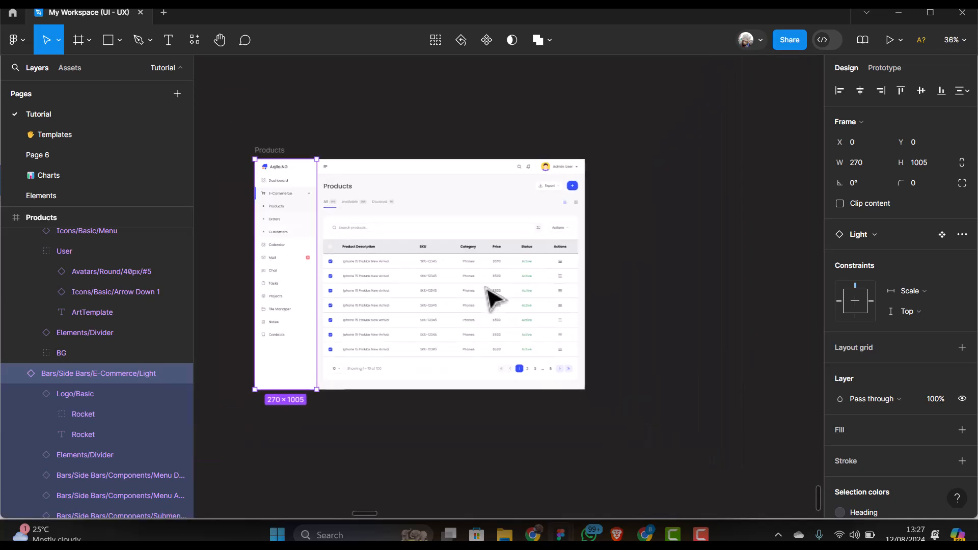
Duplicate the Products frame so a copy sits beside the original
click(282, 152)
scroll(281, 152, up, 2)
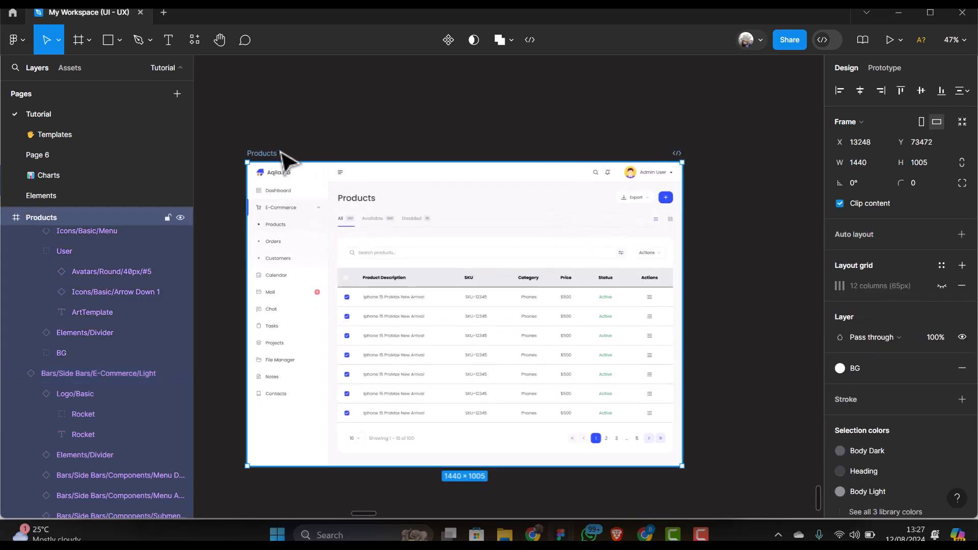
key(ctrl+d)
scroll(567, 305, down, 2)
scroll(581, 316, down, 2)
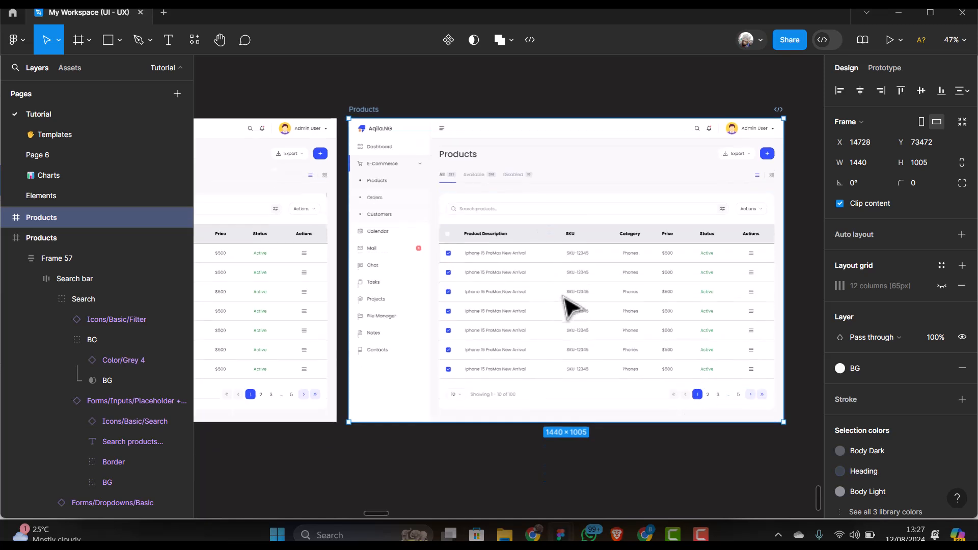
scroll(599, 331, up, 3)
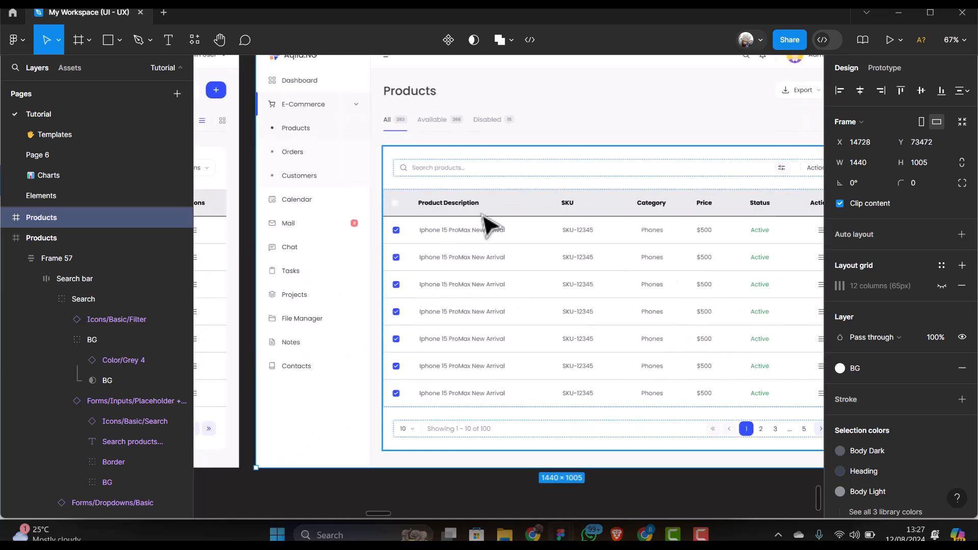
scroll(452, 301, up, 1)
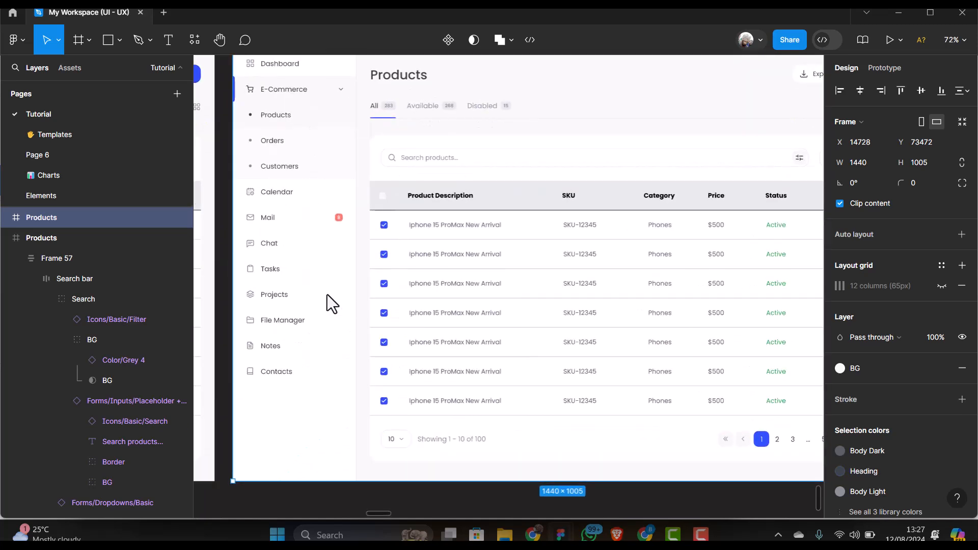
scroll(328, 295, down, 1)
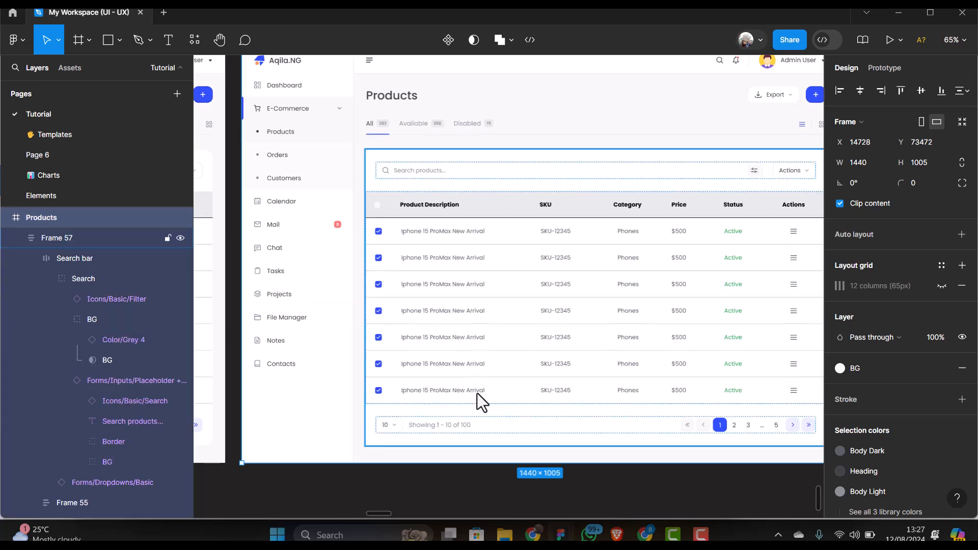
Delete rows Frame 51–56 from the copy's table, leaving a single product row
click(477, 393)
double_click(479, 388)
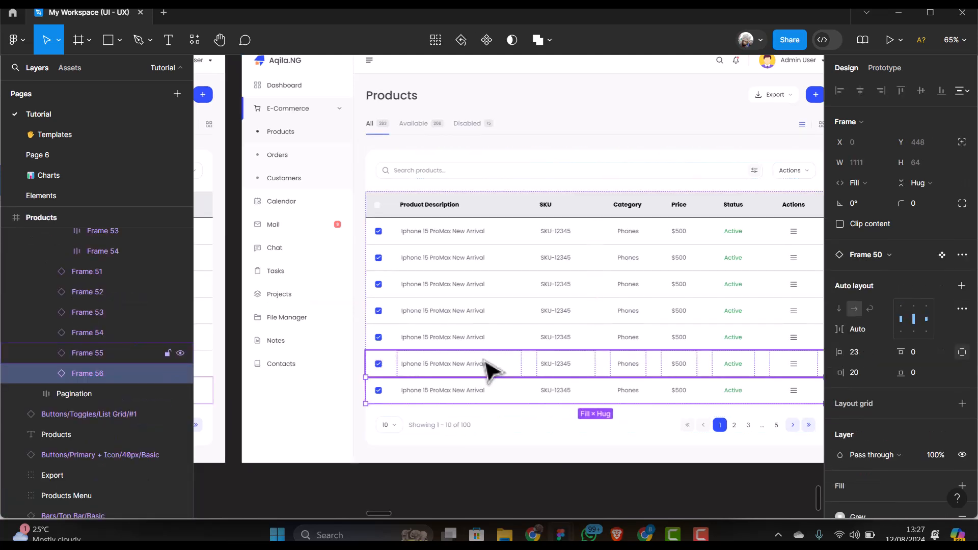
shift+click(489, 364)
shift+click(484, 327)
shift+click(484, 308)
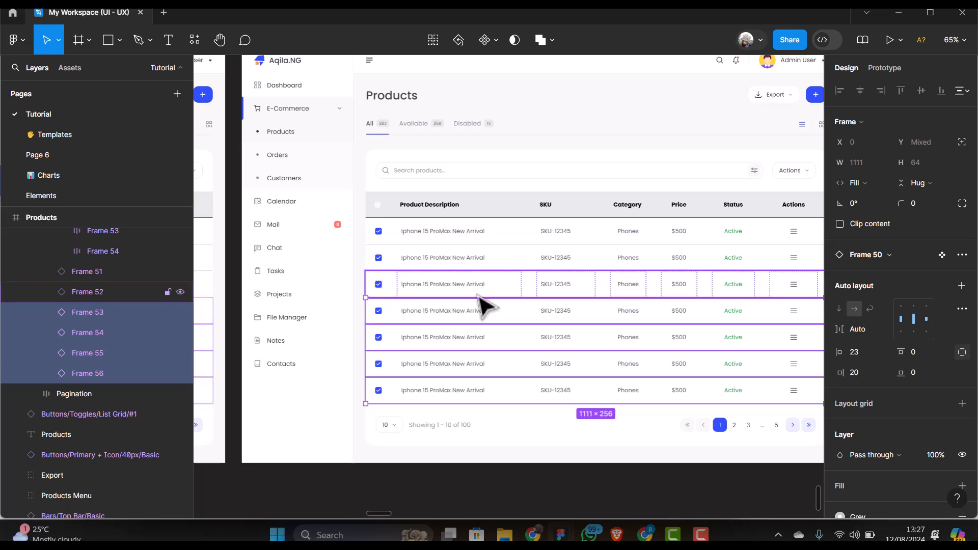
shift+click(481, 284)
shift+click(481, 260)
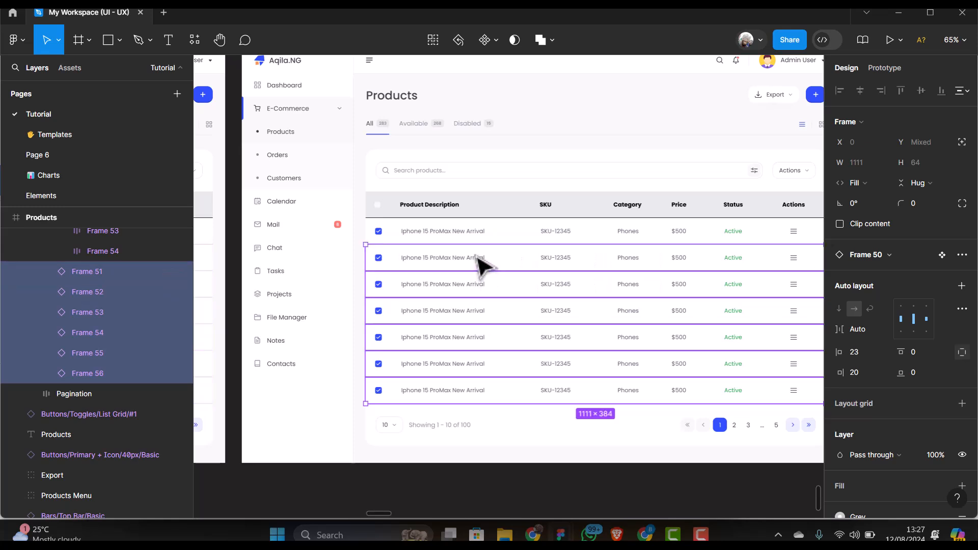
key(Delete)
Detach the remaining product row from its component and remove its grey fill
scroll(476, 257, up, 3)
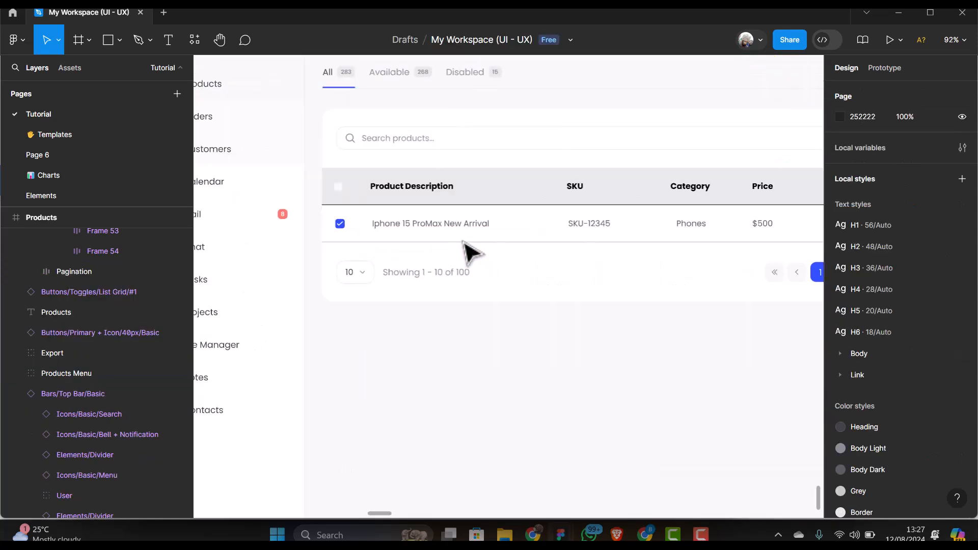
click(432, 229)
click(430, 234)
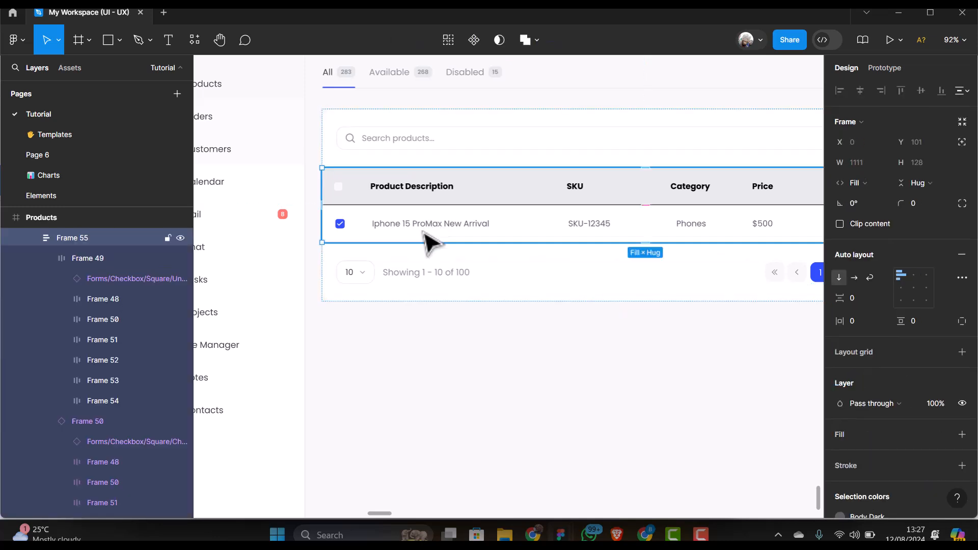
click(426, 235)
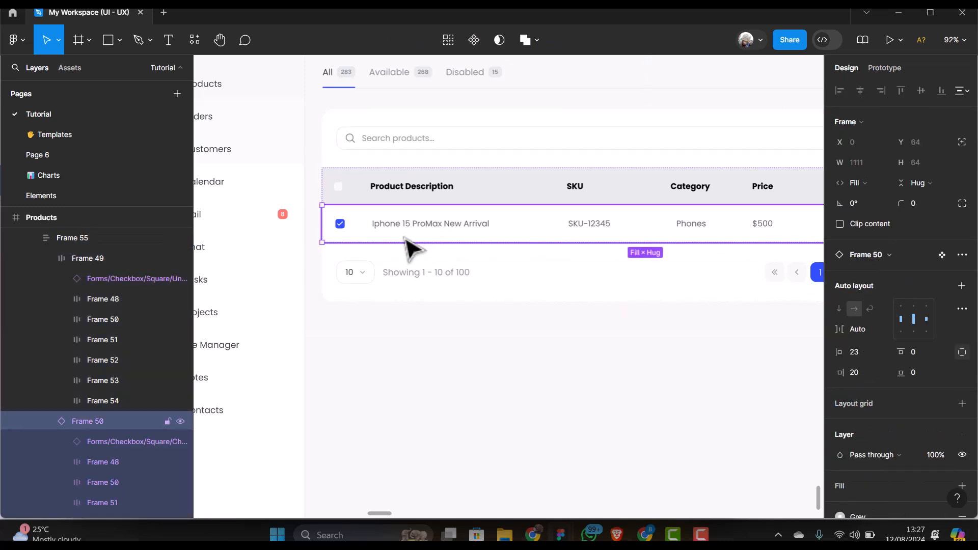
right_click(414, 236)
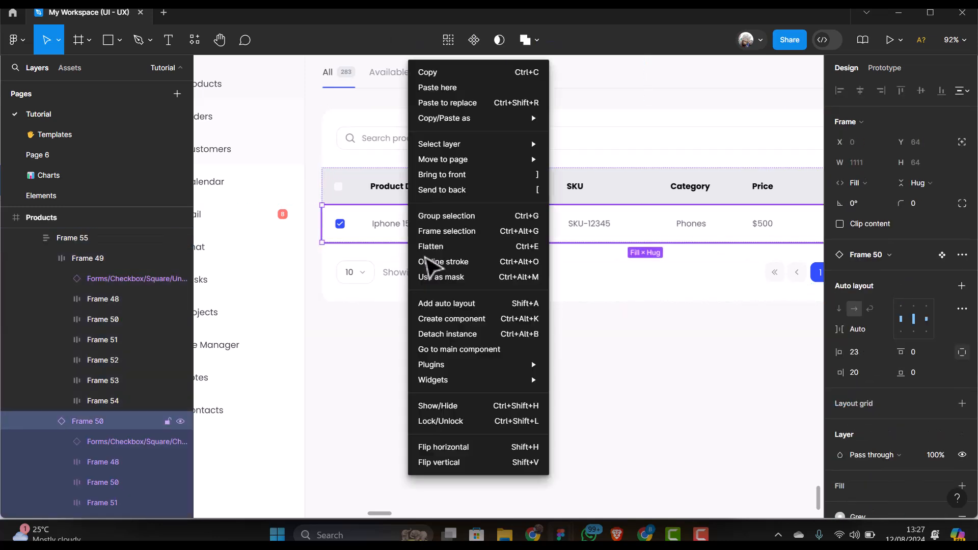
click(473, 334)
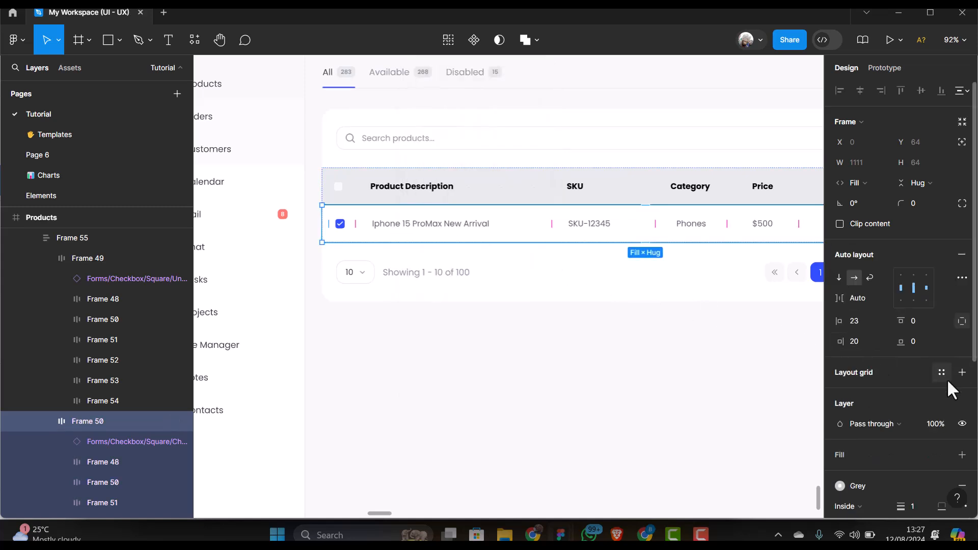
click(962, 485)
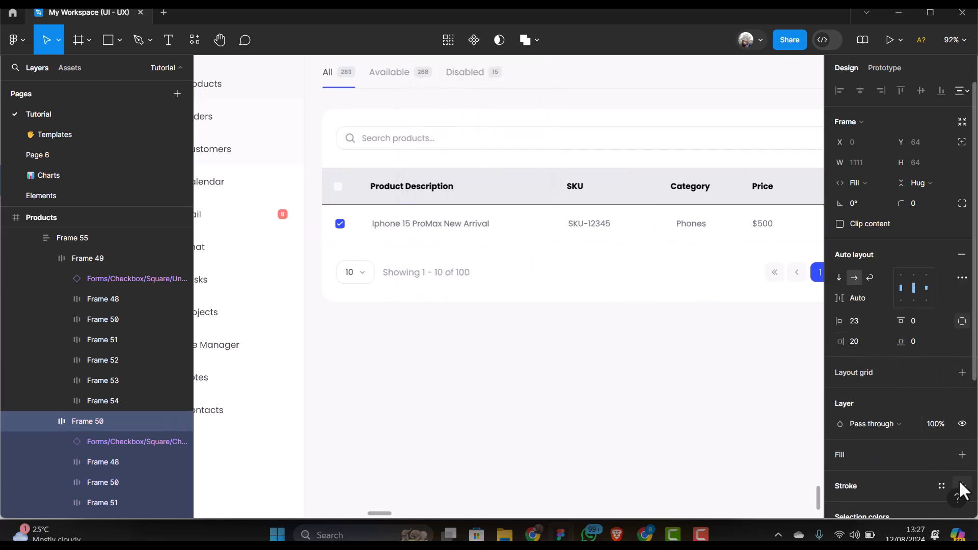
Set the product row's height to a fixed 50 px instead of 64
click(447, 341)
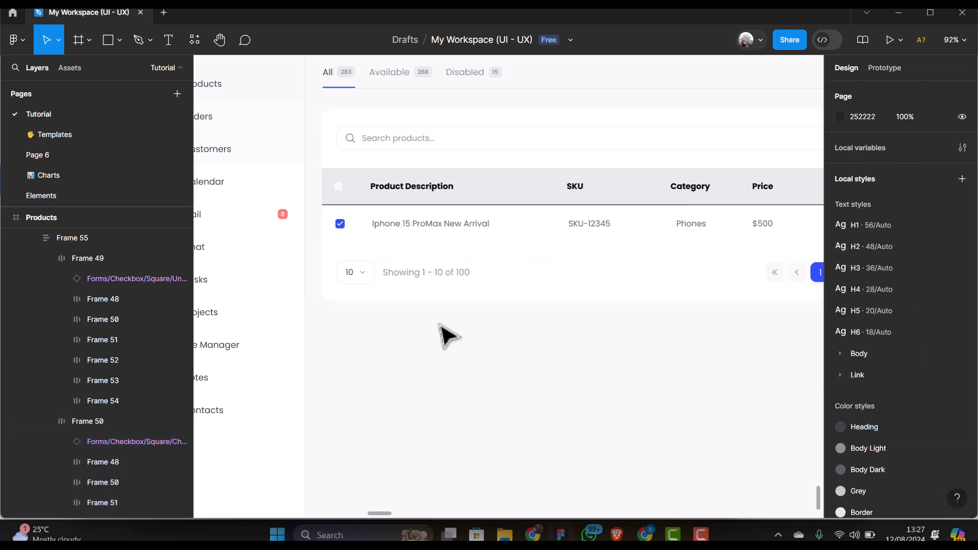
click(429, 239)
click(432, 236)
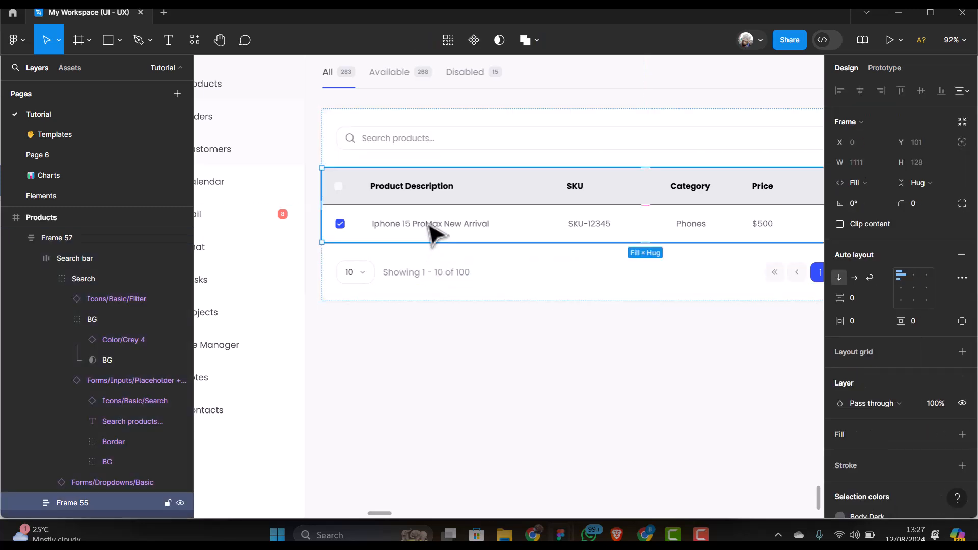
click(433, 234)
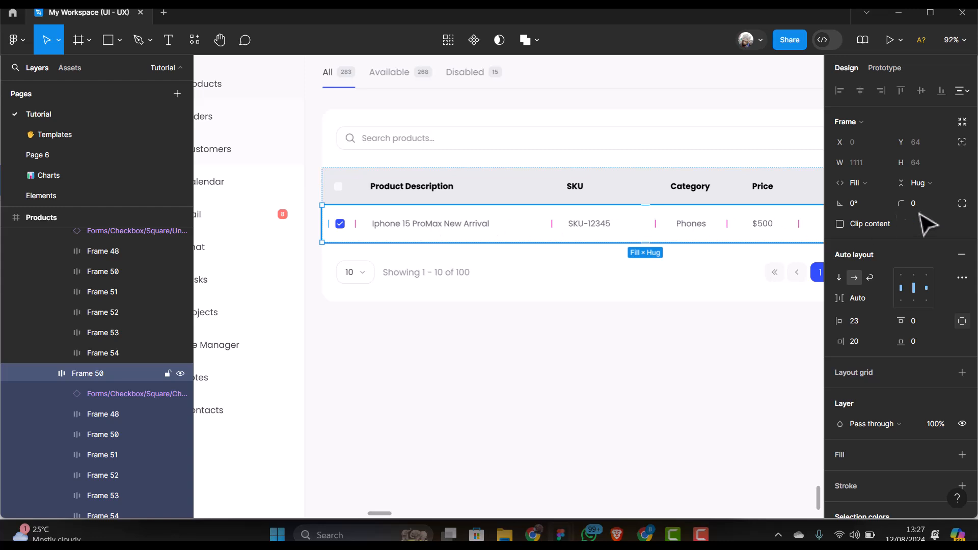
click(916, 162)
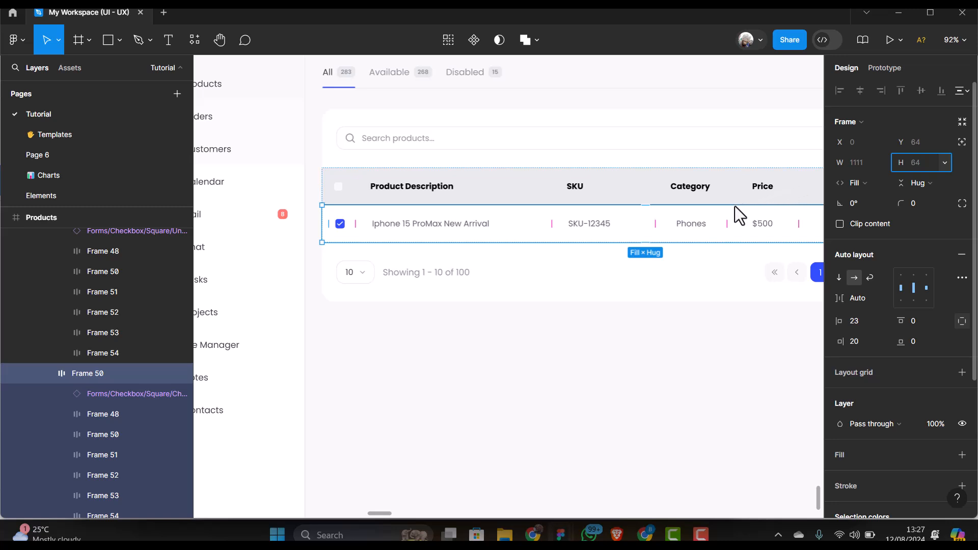
key(Return)
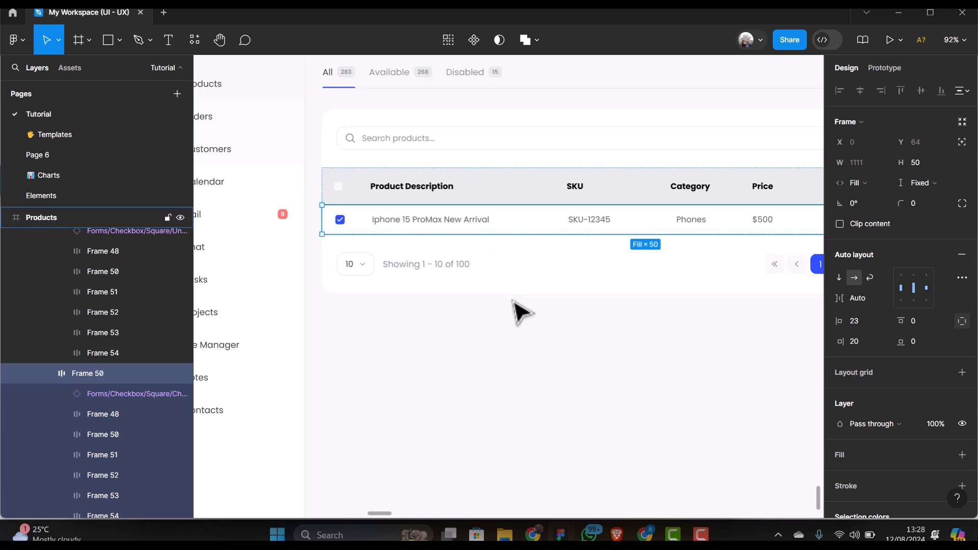
Duplicate the 50 px row and stack both rows in a vertical auto layout with 4 px gap
key(ctrl+d)
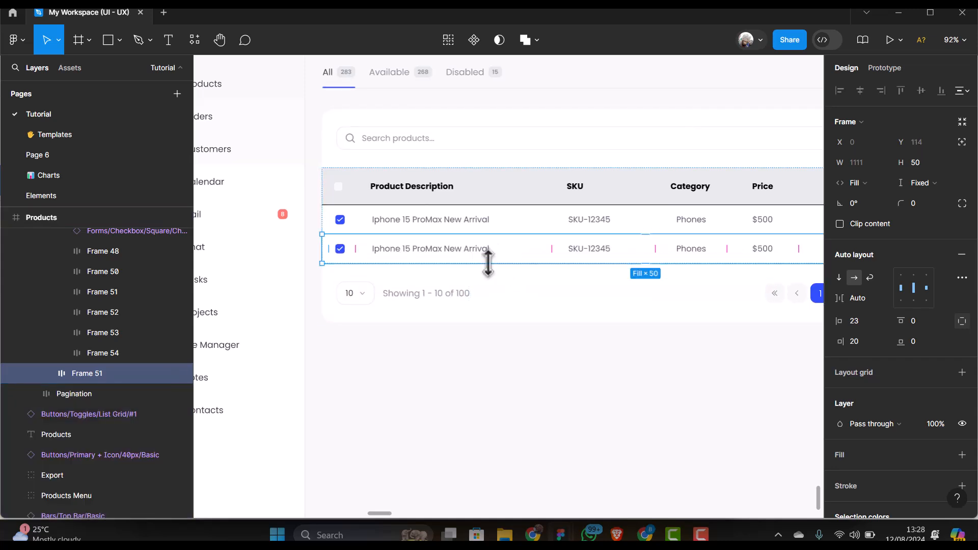
shift+click(510, 230)
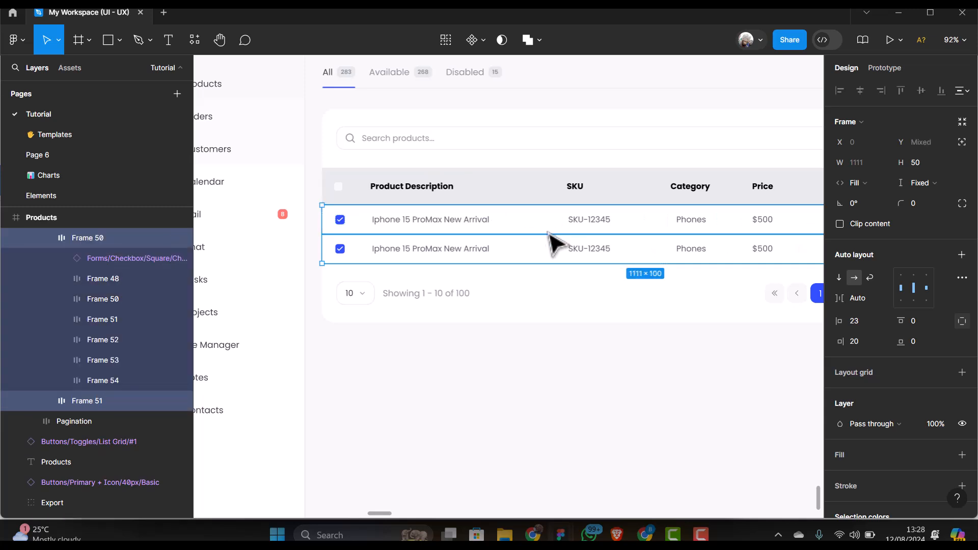
key(shift+a)
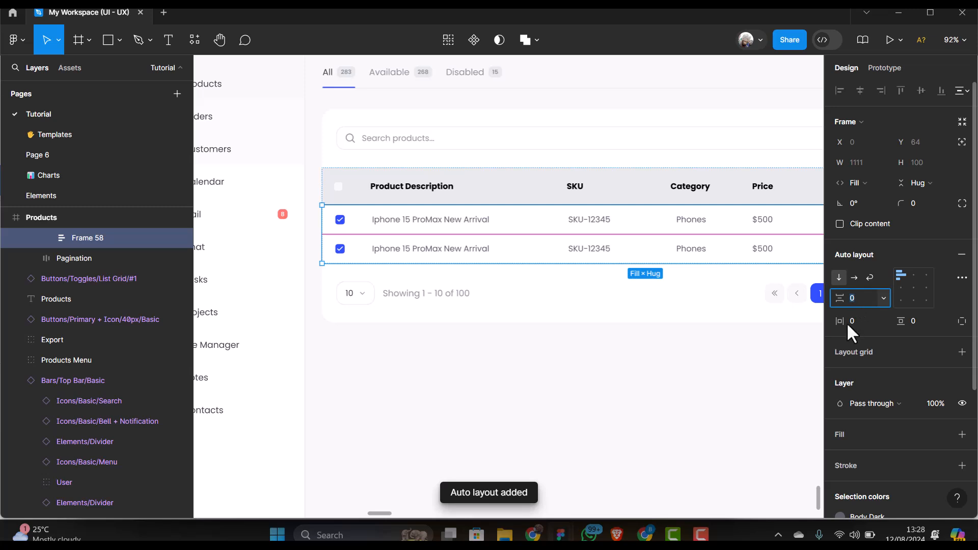
text(4)
key(Return)
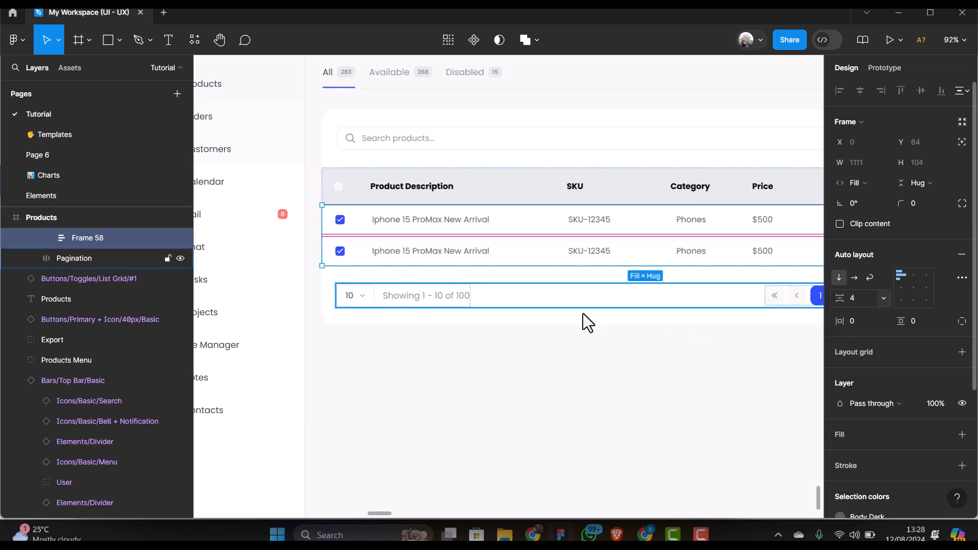
click(69, 72)
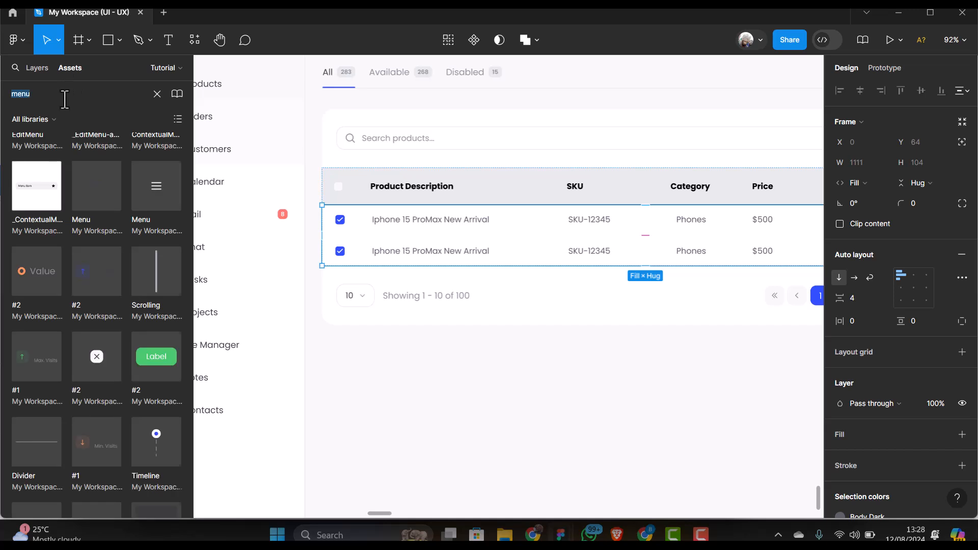
Search the assets for divider, drop a Divider onto the table and remove the misplaced copy
text(divider)
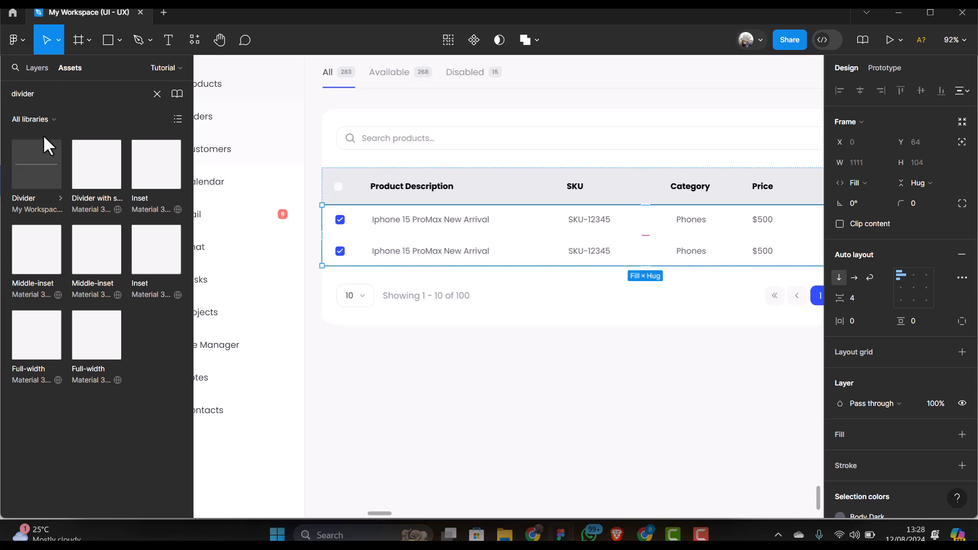
drag(45, 163, 497, 392)
key(ctrl+x)
click(464, 244)
click(463, 243)
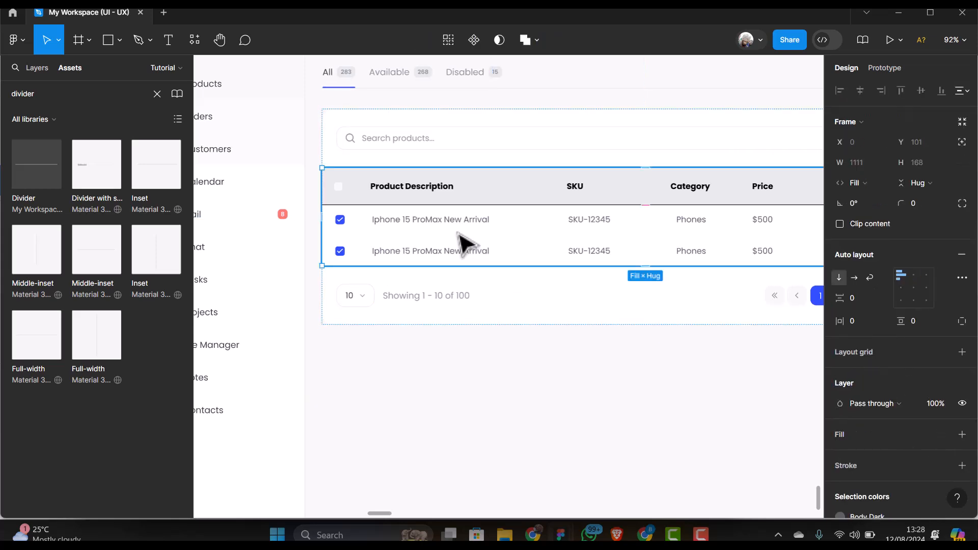
click(459, 236)
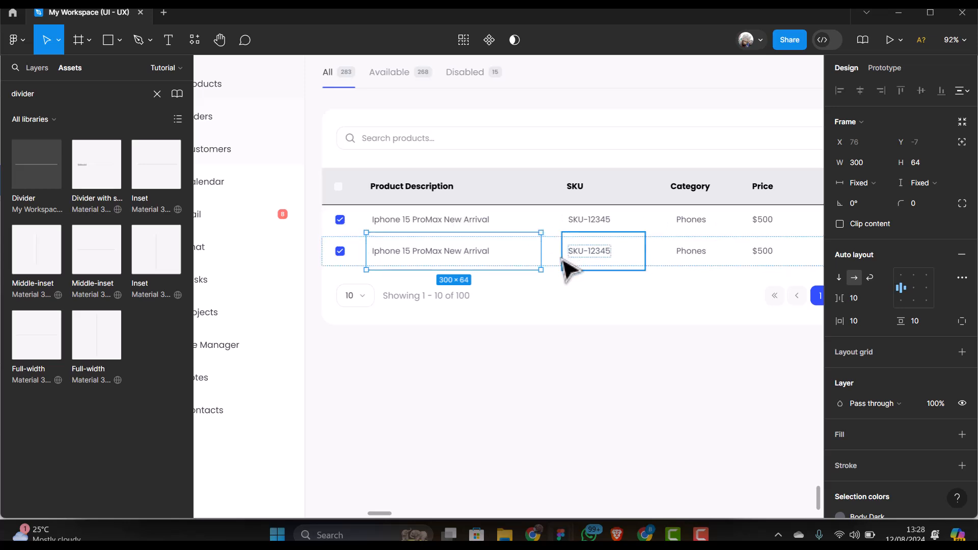
click(530, 239)
Move the Divider between the two rows and set its width to Fill container (1111 px)
click(530, 239)
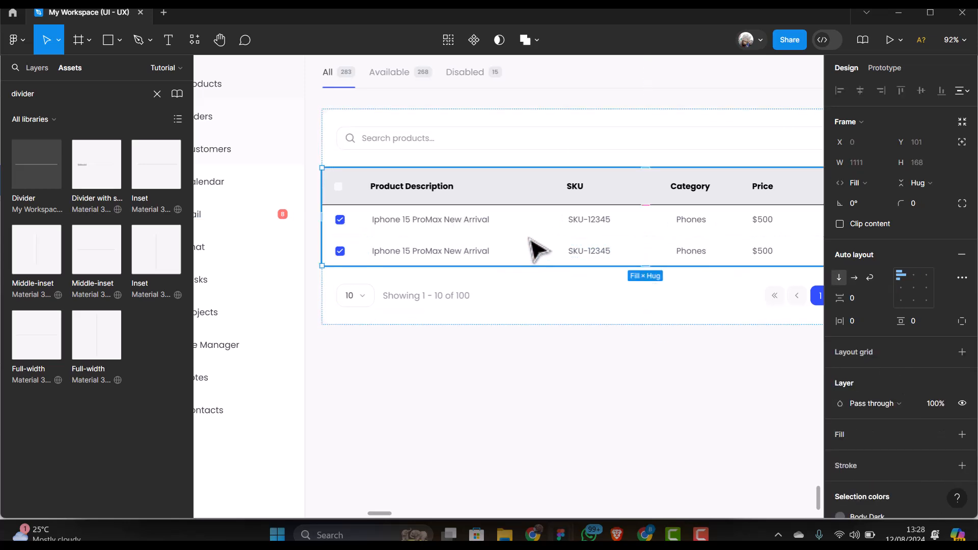
click(580, 236)
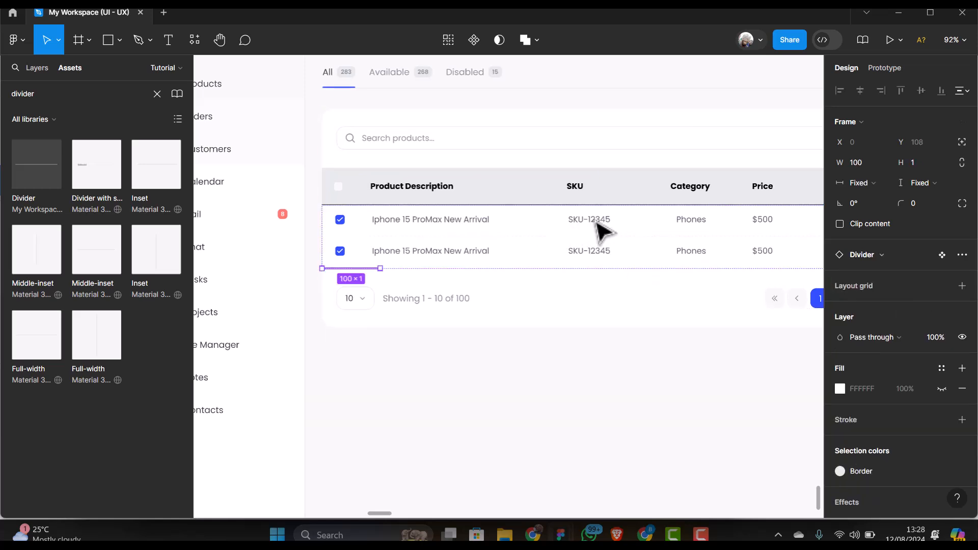
key(Up)
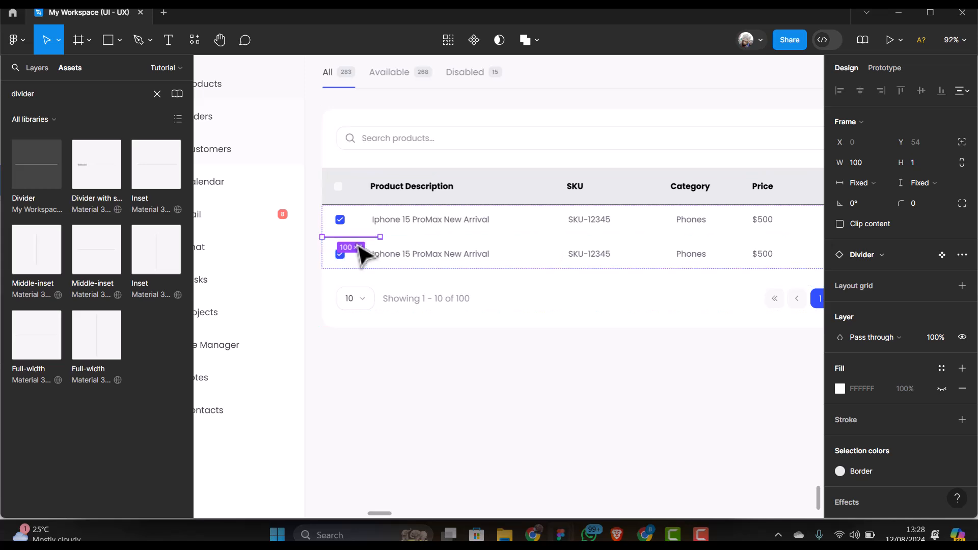
click(888, 181)
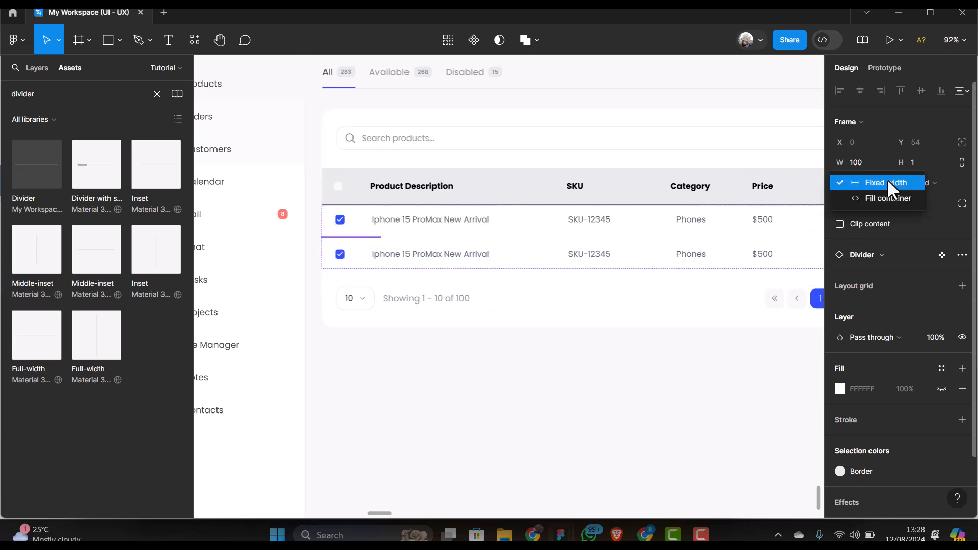
click(883, 200)
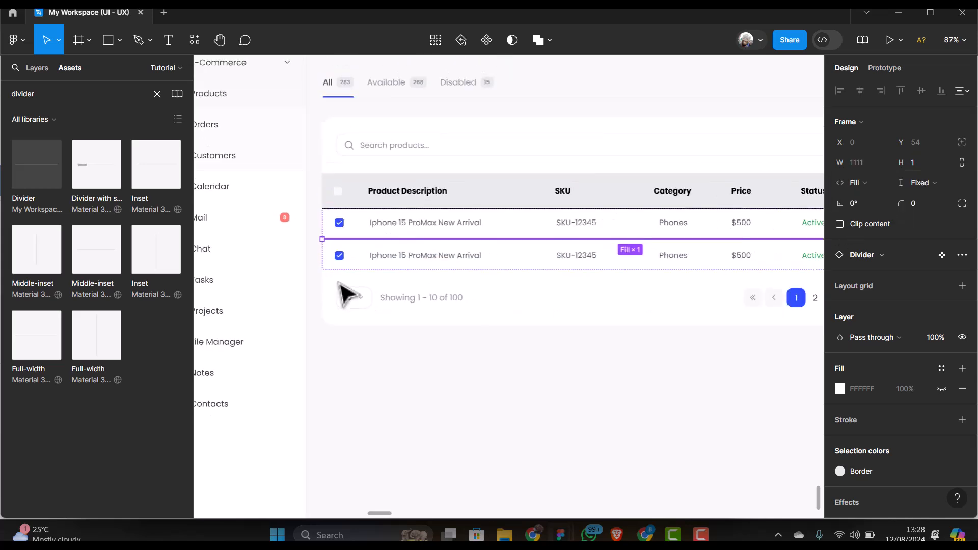
scroll(340, 284, down, 3)
click(711, 164)
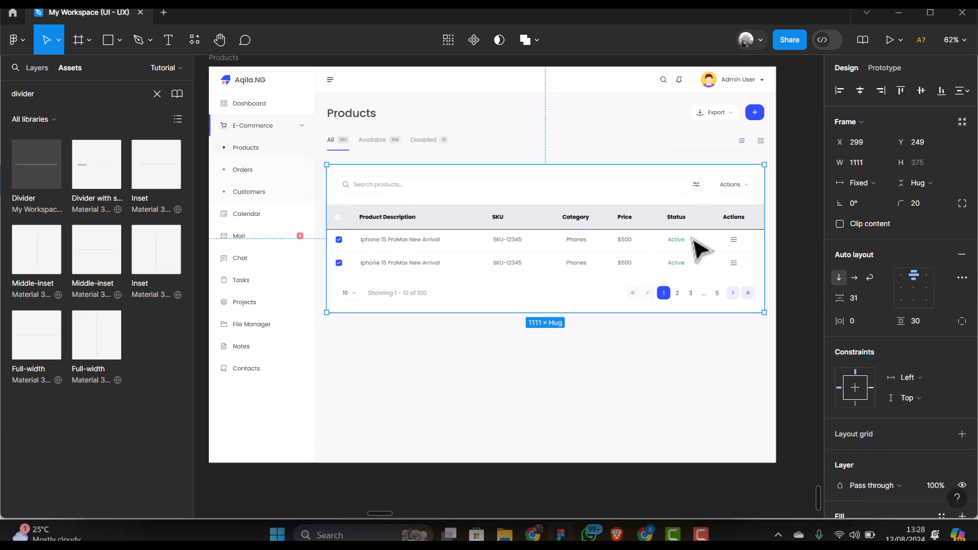
scroll(629, 299, up, 3)
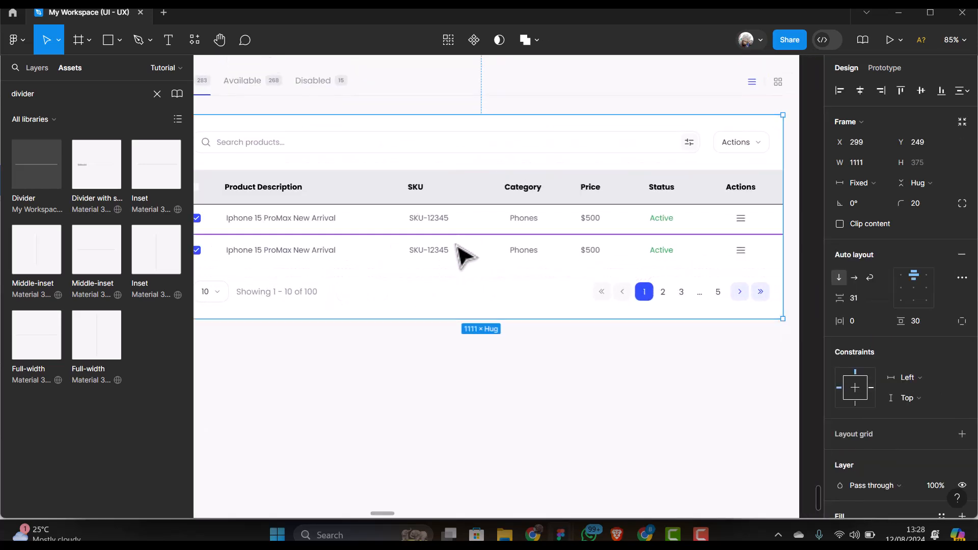
scroll(520, 257, down, 2)
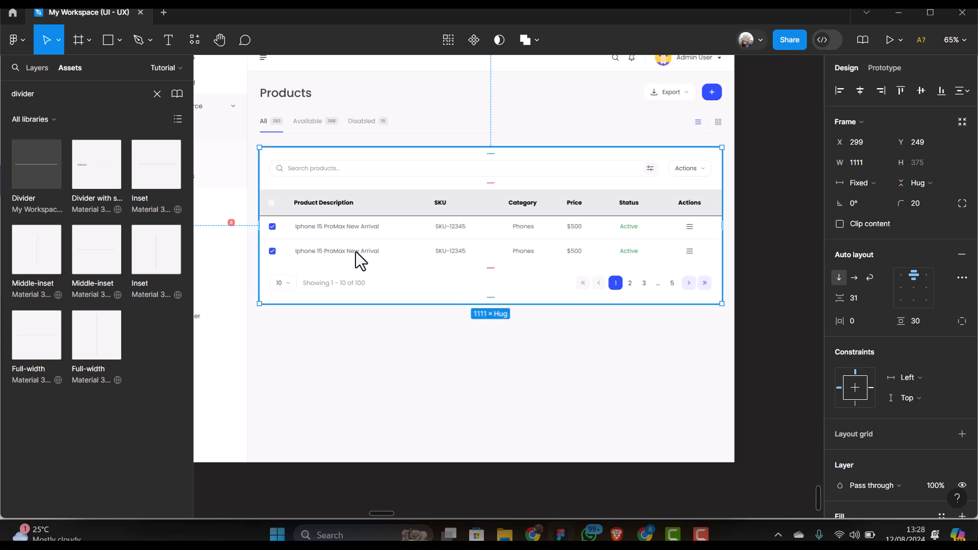
click(307, 255)
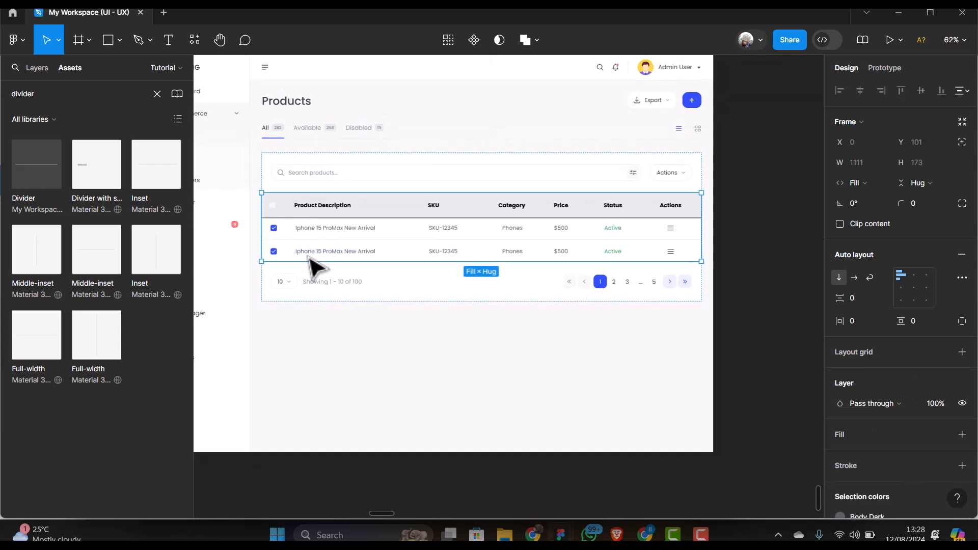
scroll(317, 263, up, 3)
Add a third product row and drag the divider down between rows 2 and 3
click(325, 260)
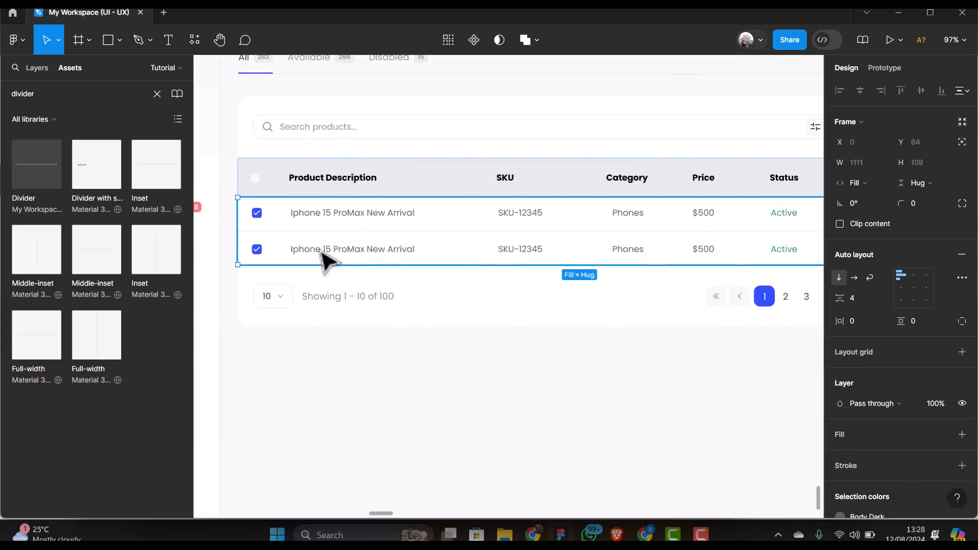
click(325, 260)
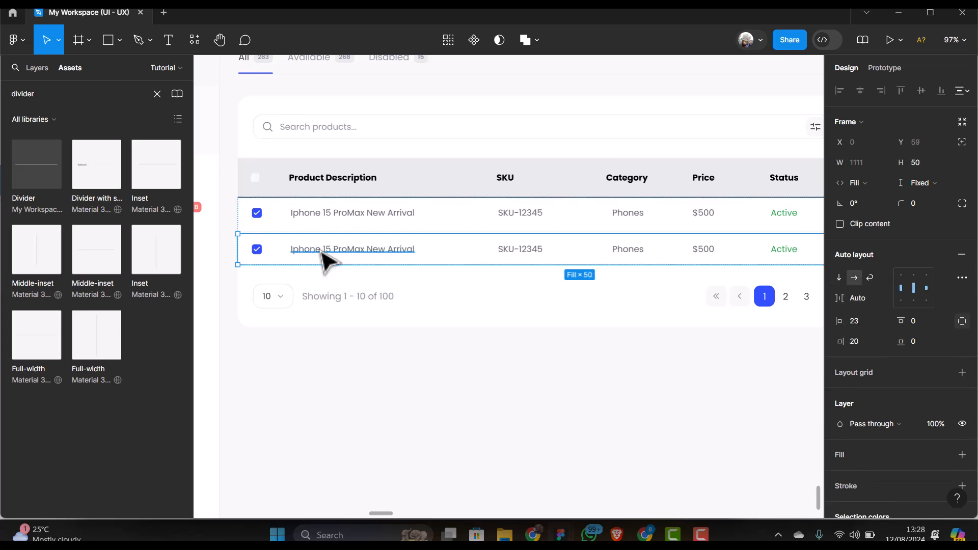
key(ctrl+d)
scroll(306, 245, up, 3)
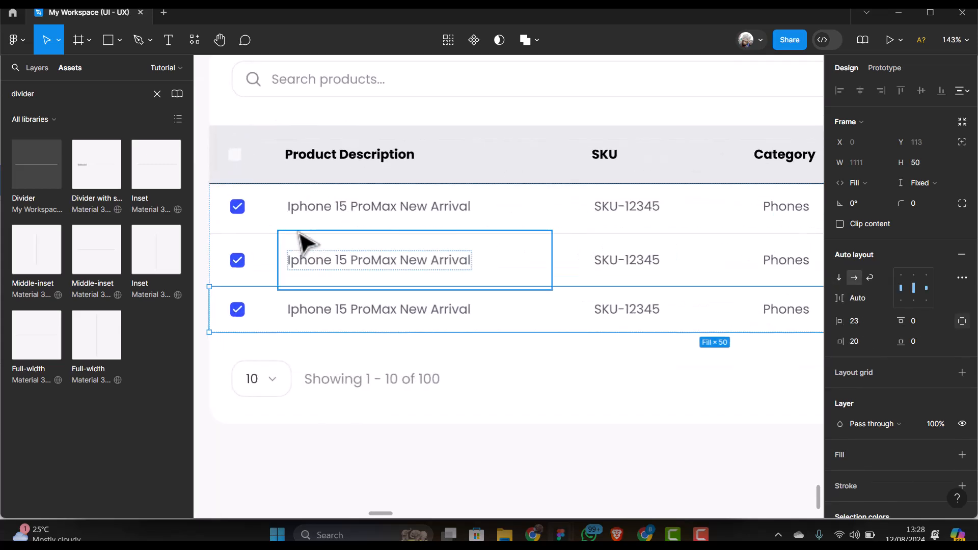
click(264, 236)
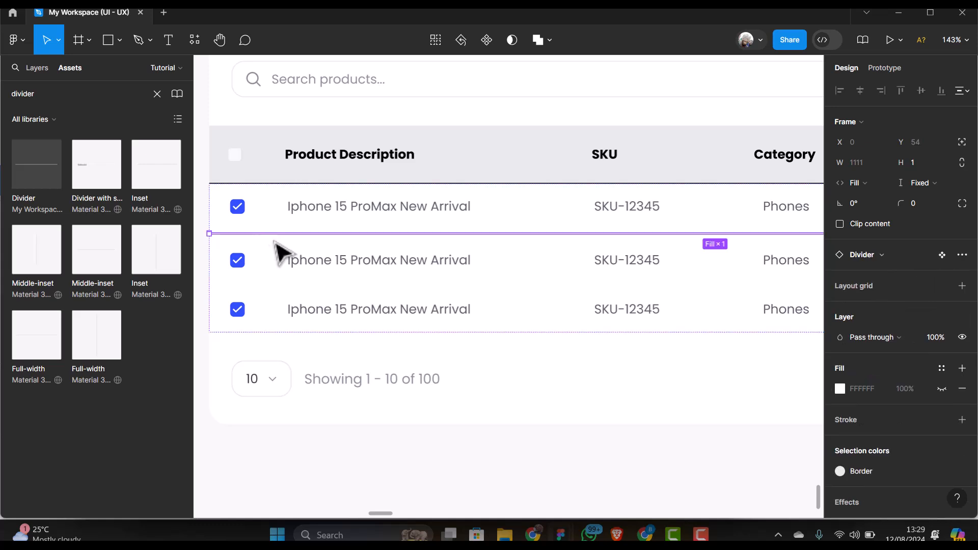
drag(278, 243, 327, 258)
key(Escape)
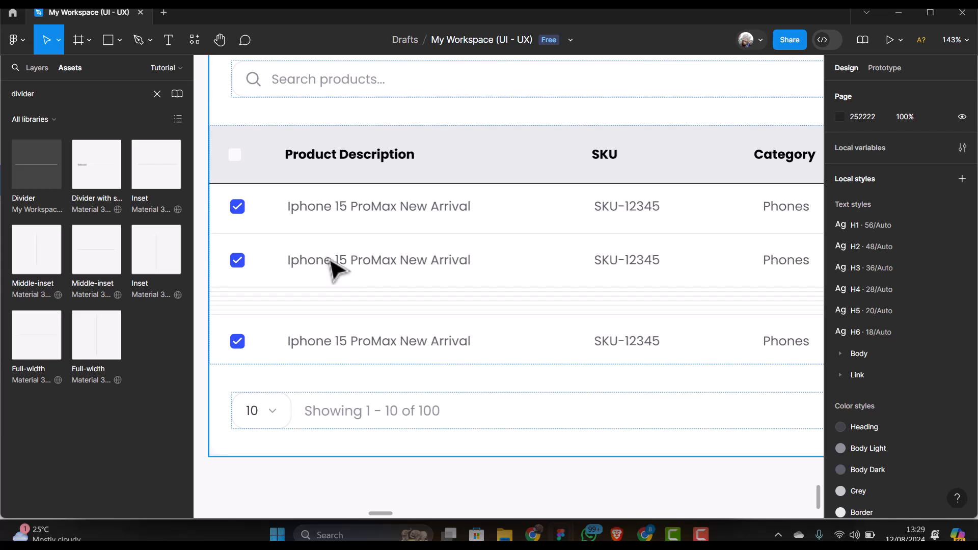
Duplicate the second product row three more times, growing the table to six rows
click(333, 265)
double_click(334, 265)
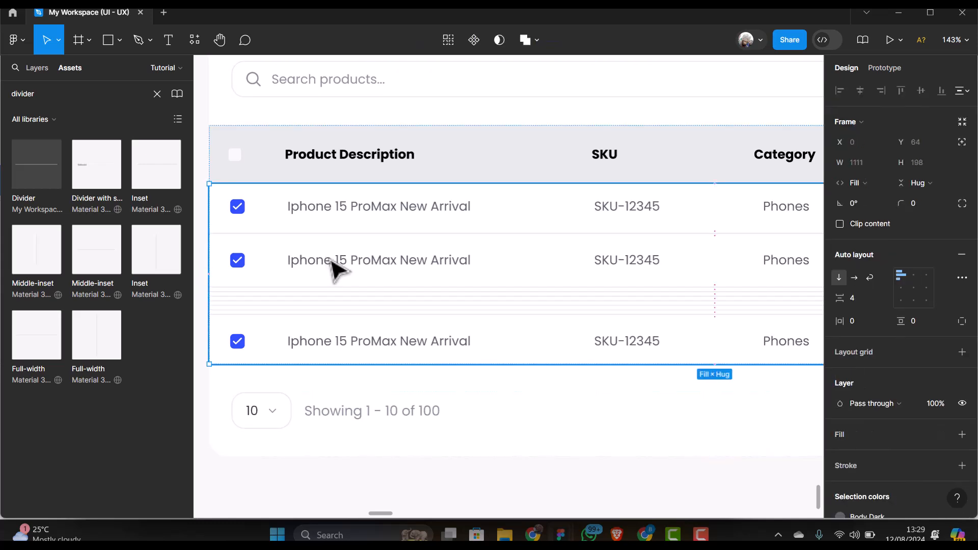
click(334, 265)
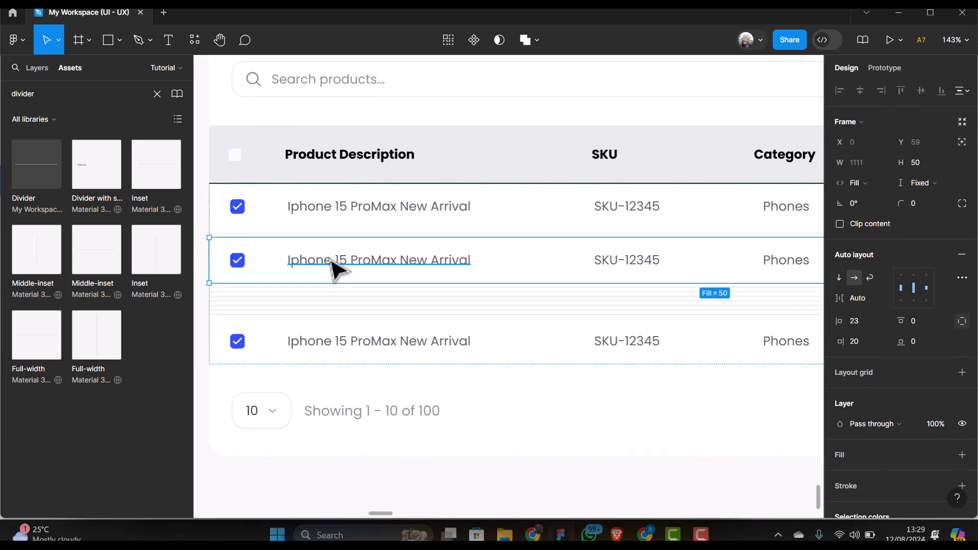
key(ctrl+d)
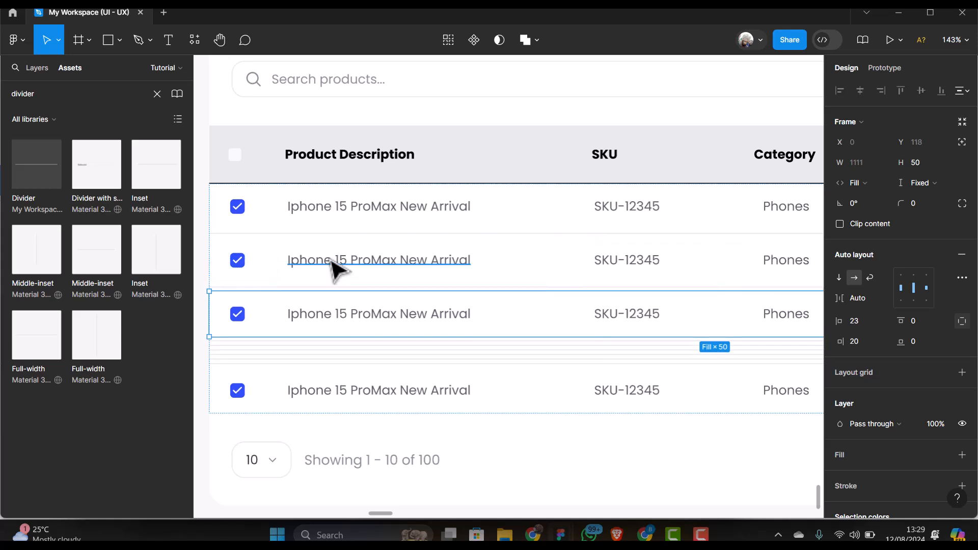
key(ctrl+d)
key(ctrl+d)
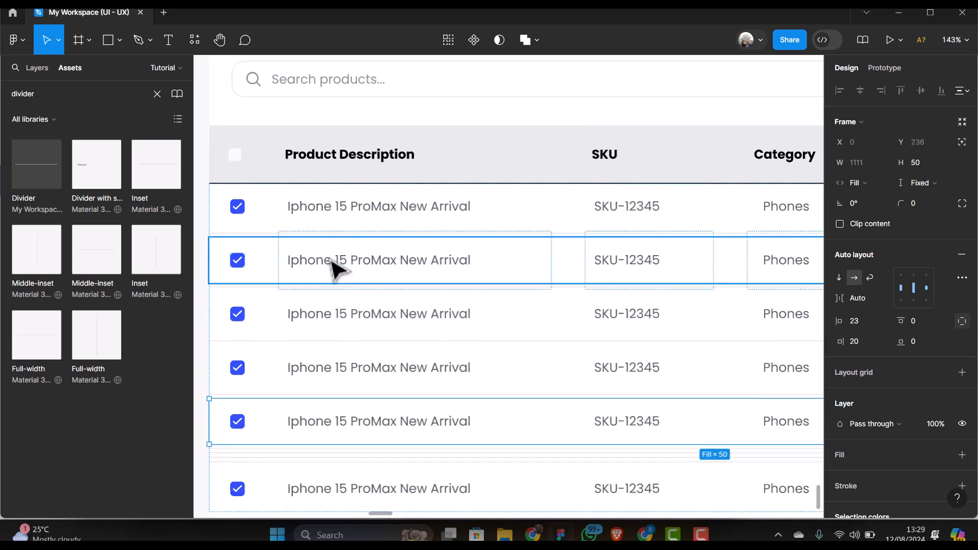
key(ctrl+d)
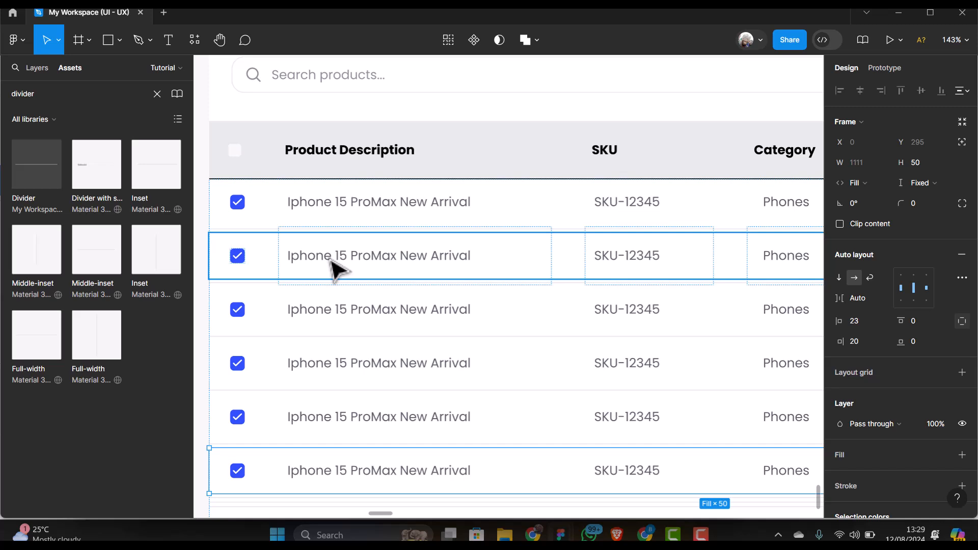
Delete the extra stacked divider line
scroll(356, 262, down, 3)
scroll(382, 259, down, 5)
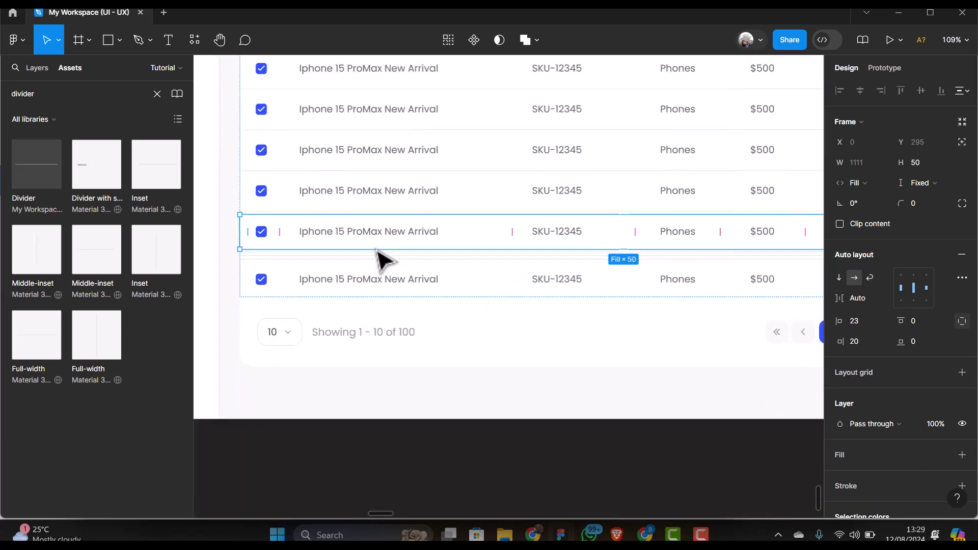
ctrl+scroll(319, 267, up, 5)
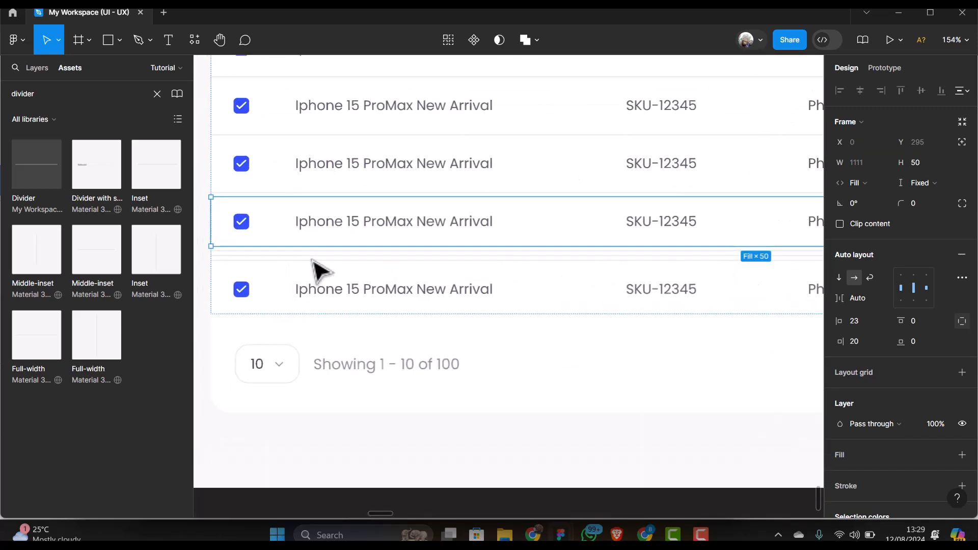
ctrl+scroll(319, 270, up, 5)
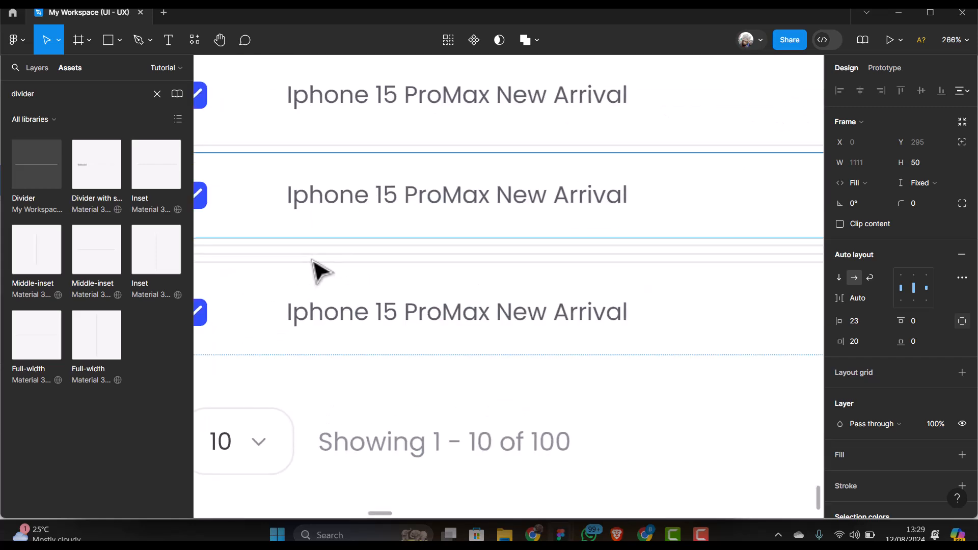
click(270, 255)
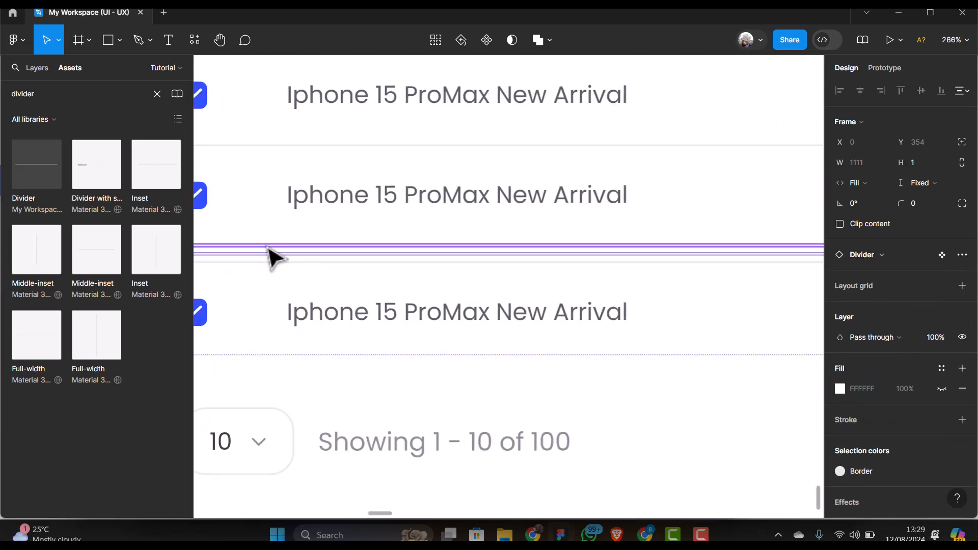
key(Delete)
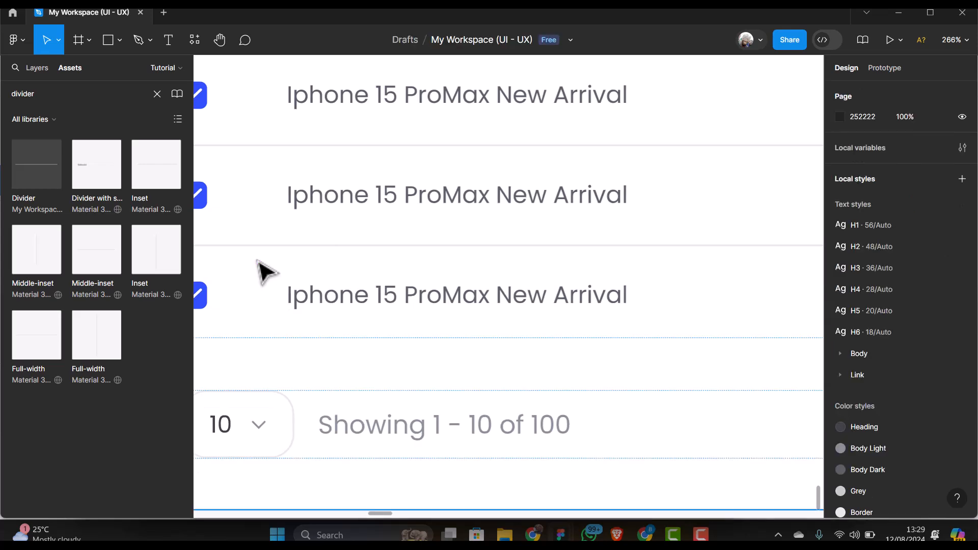
Duplicate the divider above the last row and move the copy beneath the last product row
scroll(403, 279, down, 2)
scroll(402, 279, down, 1)
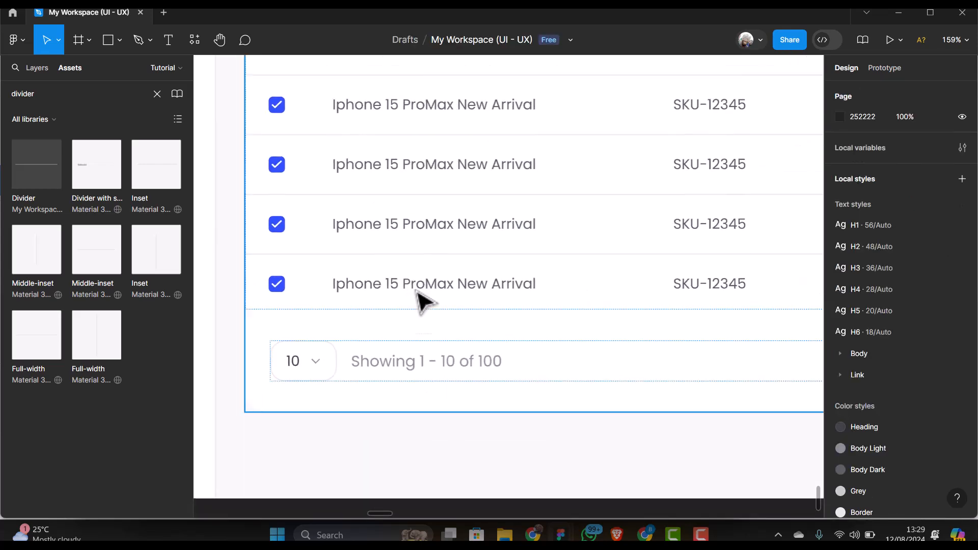
click(381, 255)
double_click(367, 255)
double_click(366, 255)
double_click(367, 255)
double_click(367, 258)
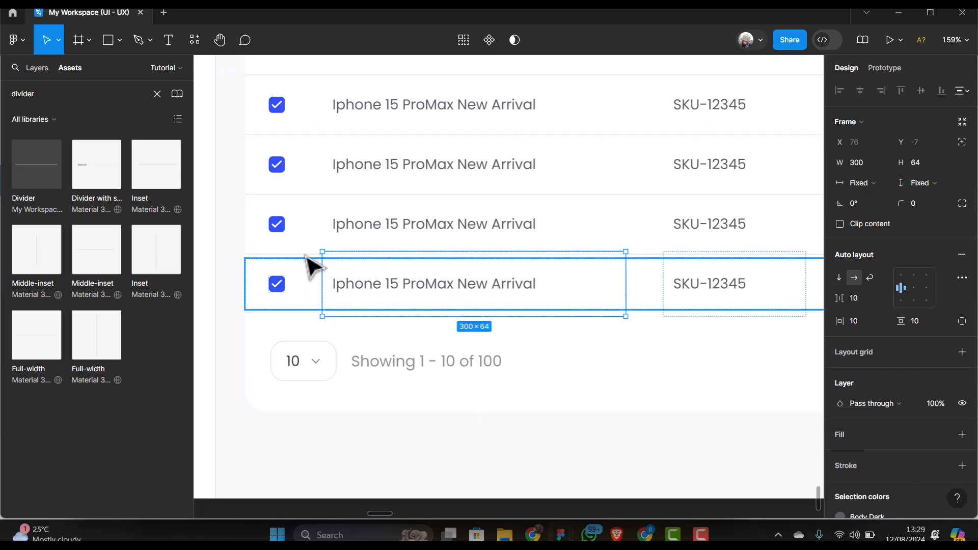
click(296, 257)
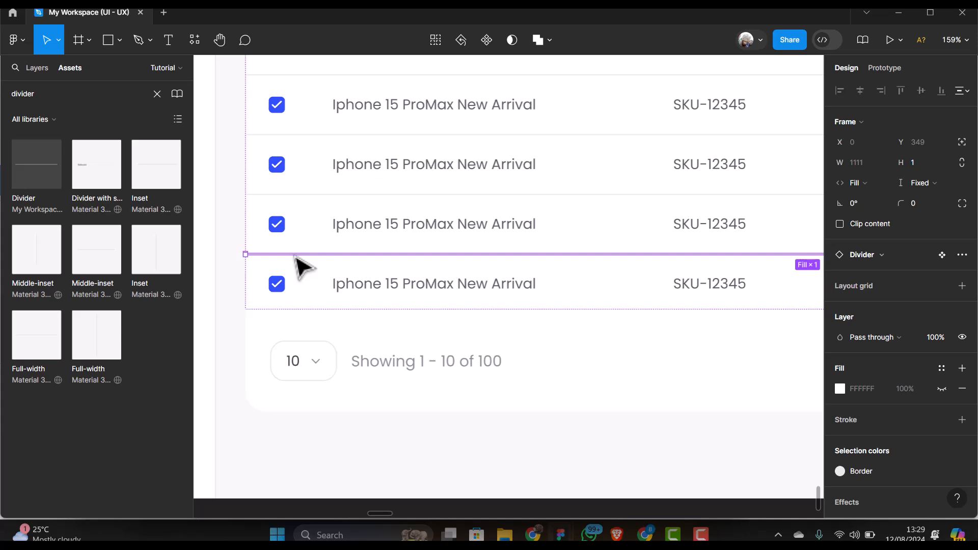
key(ctrl+d)
key(Down)
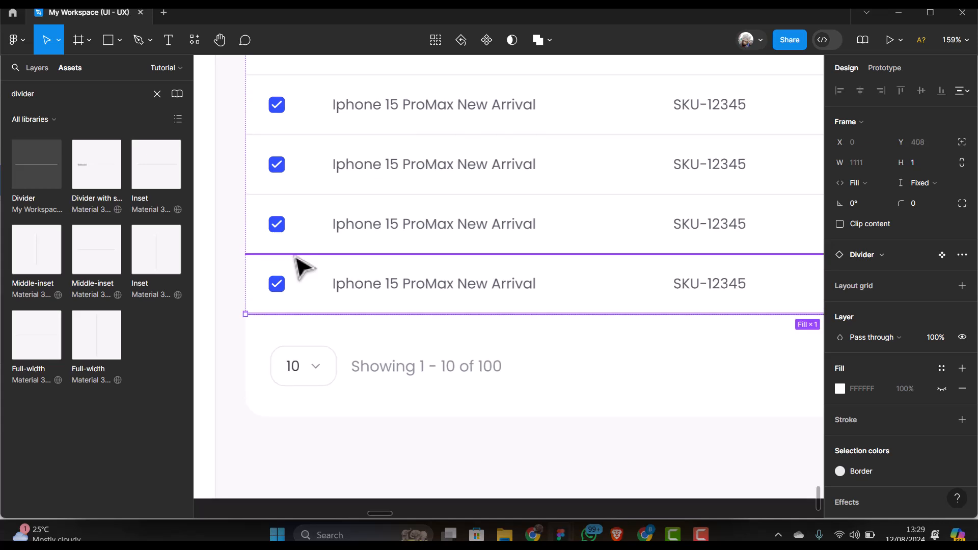
scroll(300, 263, down, 5)
click(586, 179)
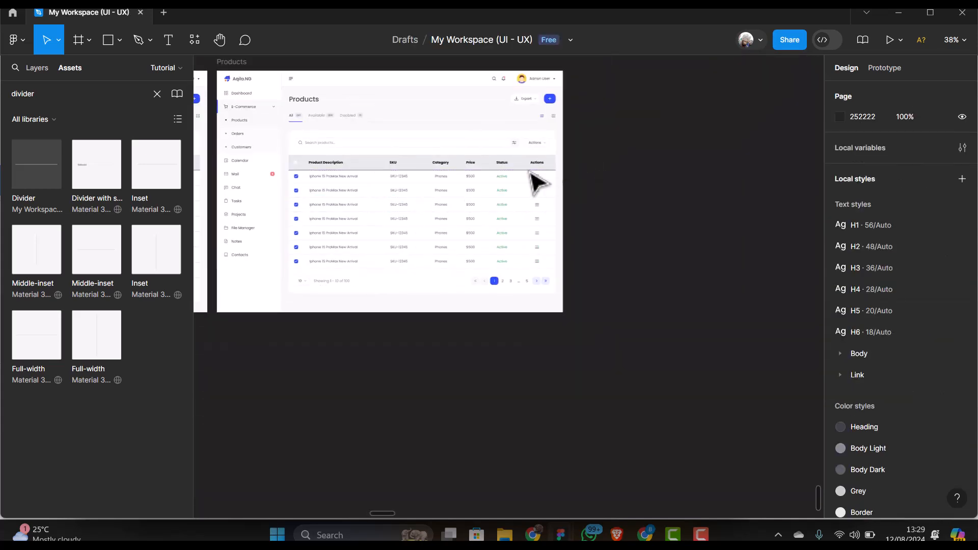
click(219, 39)
drag(331, 155, 453, 171)
ctrl+scroll(507, 204, up, 2)
ctrl+scroll(509, 203, up, 2)
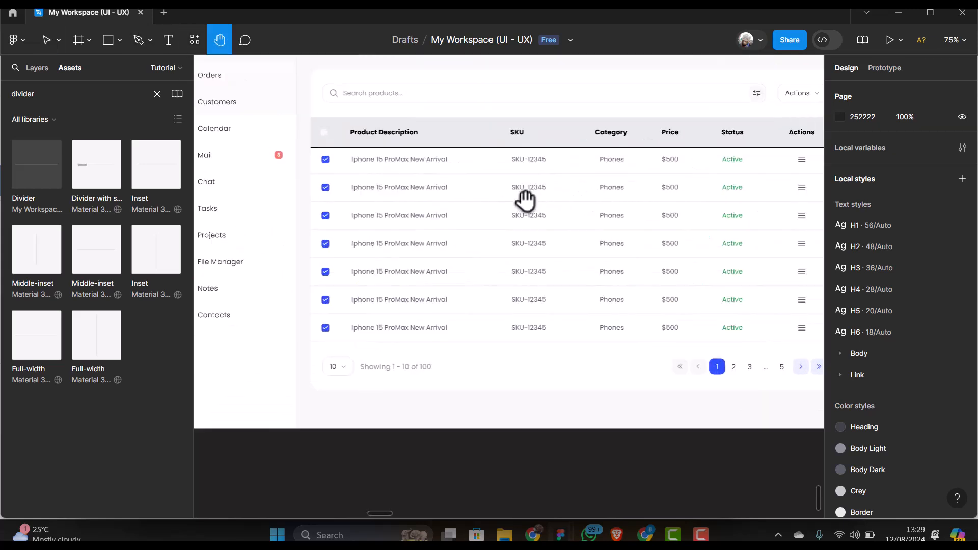
drag(524, 197, 430, 210)
ctrl+scroll(510, 237, up, 1)
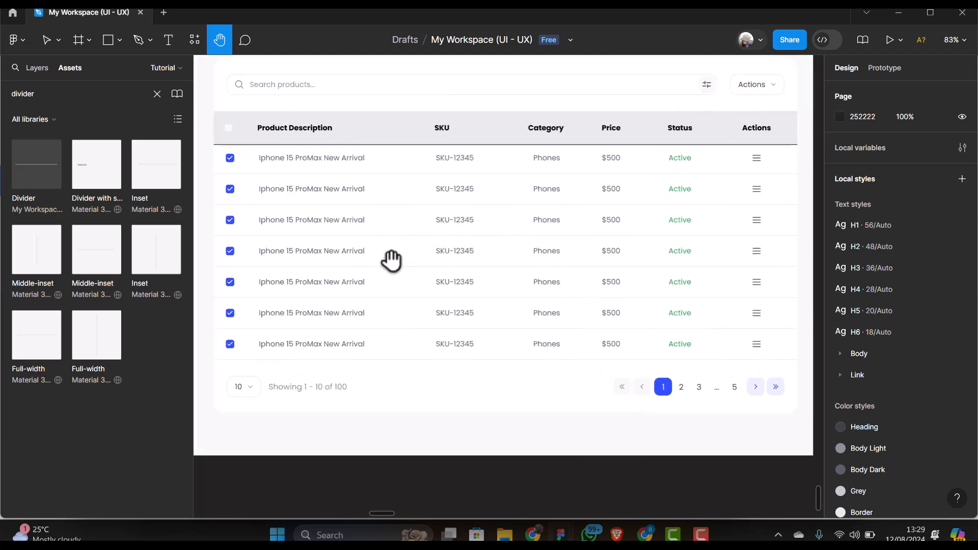
ctrl+scroll(390, 265, down, 3)
drag(393, 260, 703, 227)
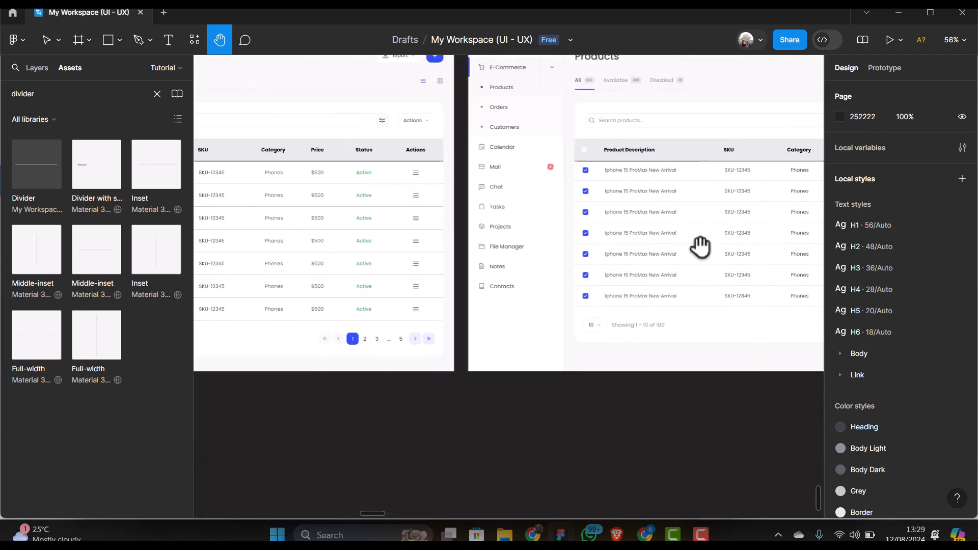
ctrl+scroll(702, 247, down, 2)
ctrl+scroll(442, 236, up, 3)
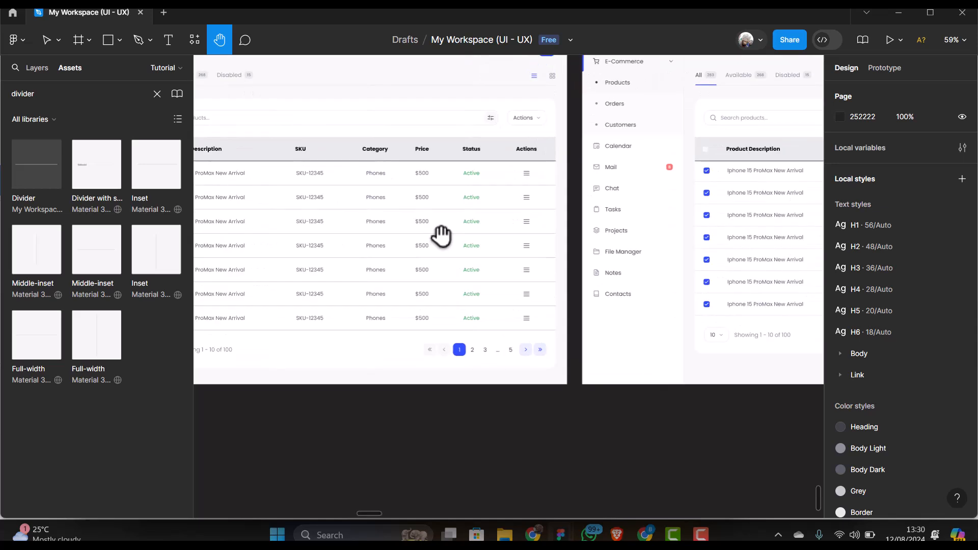
drag(422, 237, 547, 316)
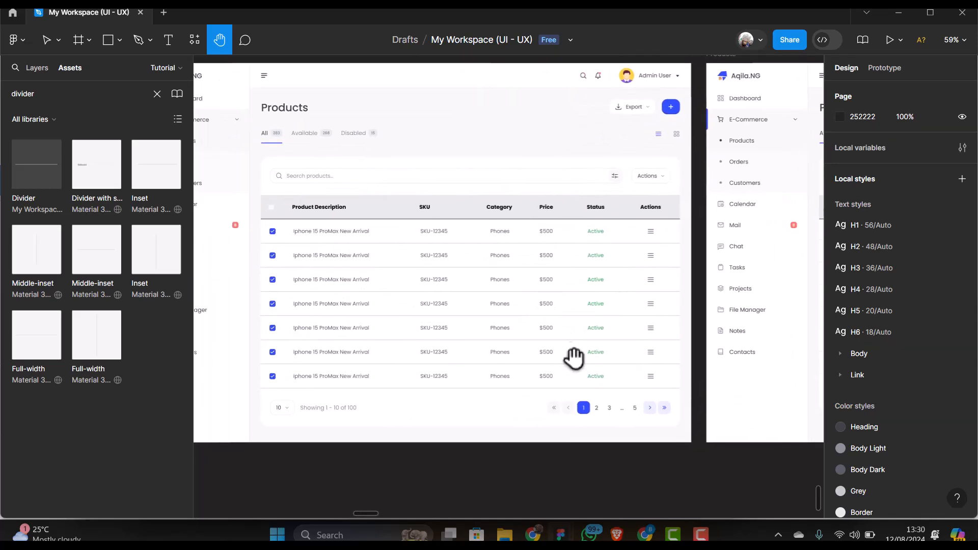